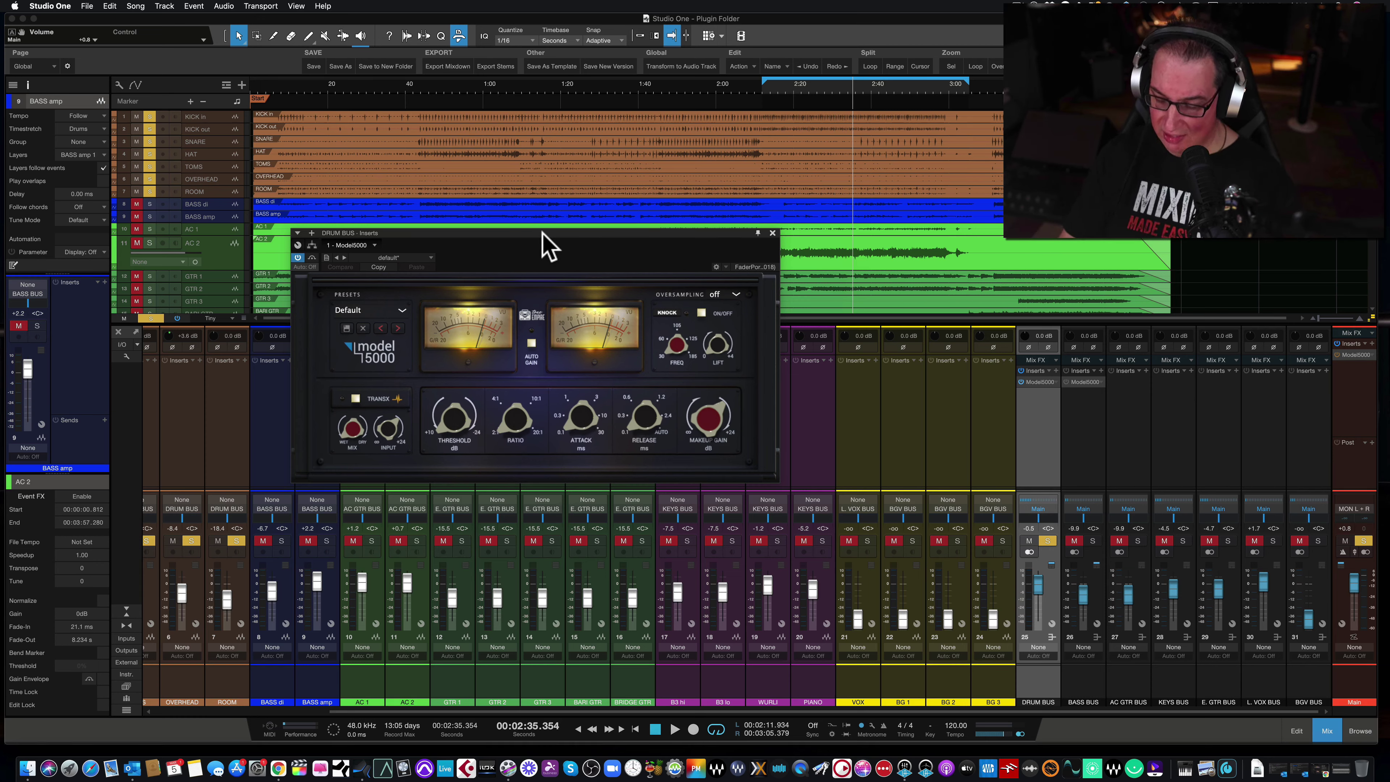
- Restore Chrome on the Tone Empire Model 5000 page and scroll to its $99.00 price and demo downloads
left_click(1317, 767)
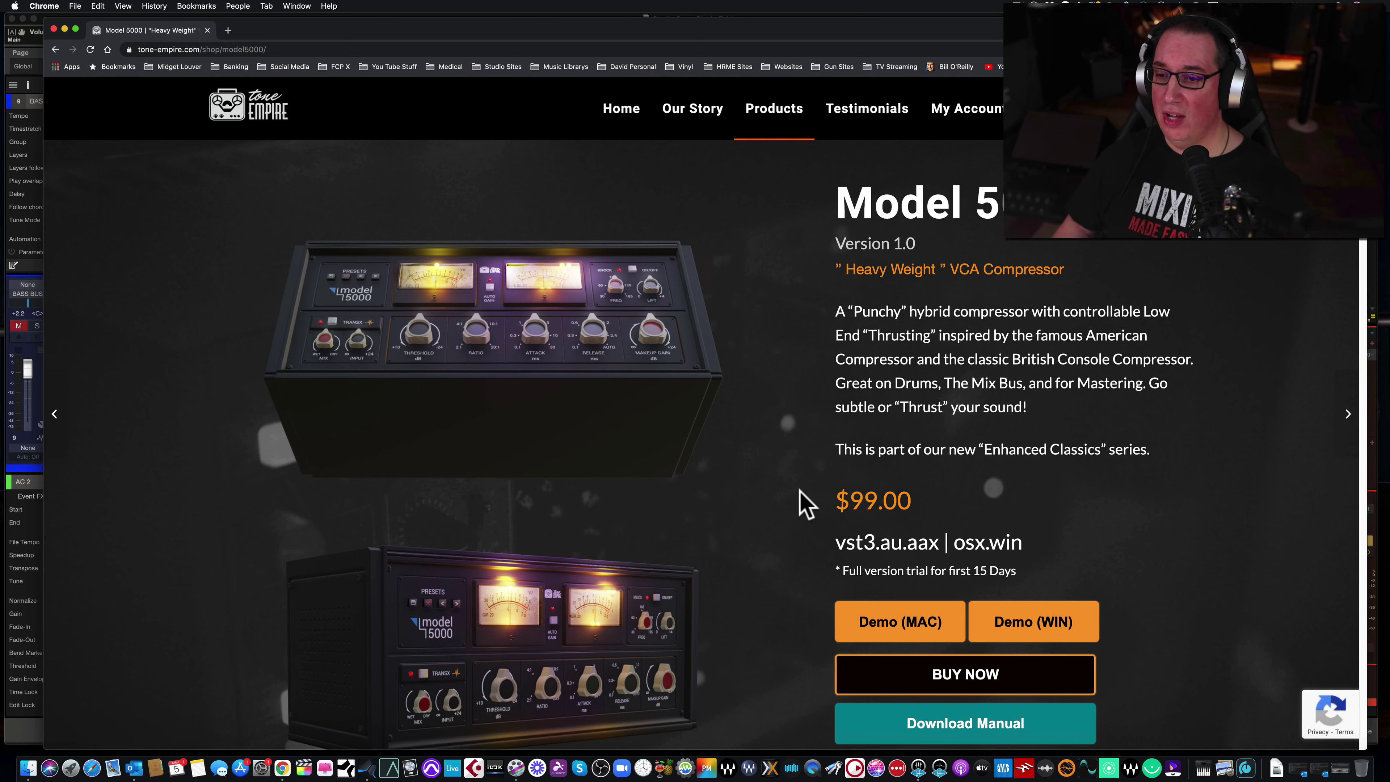
scroll(802, 503, "down", 3)
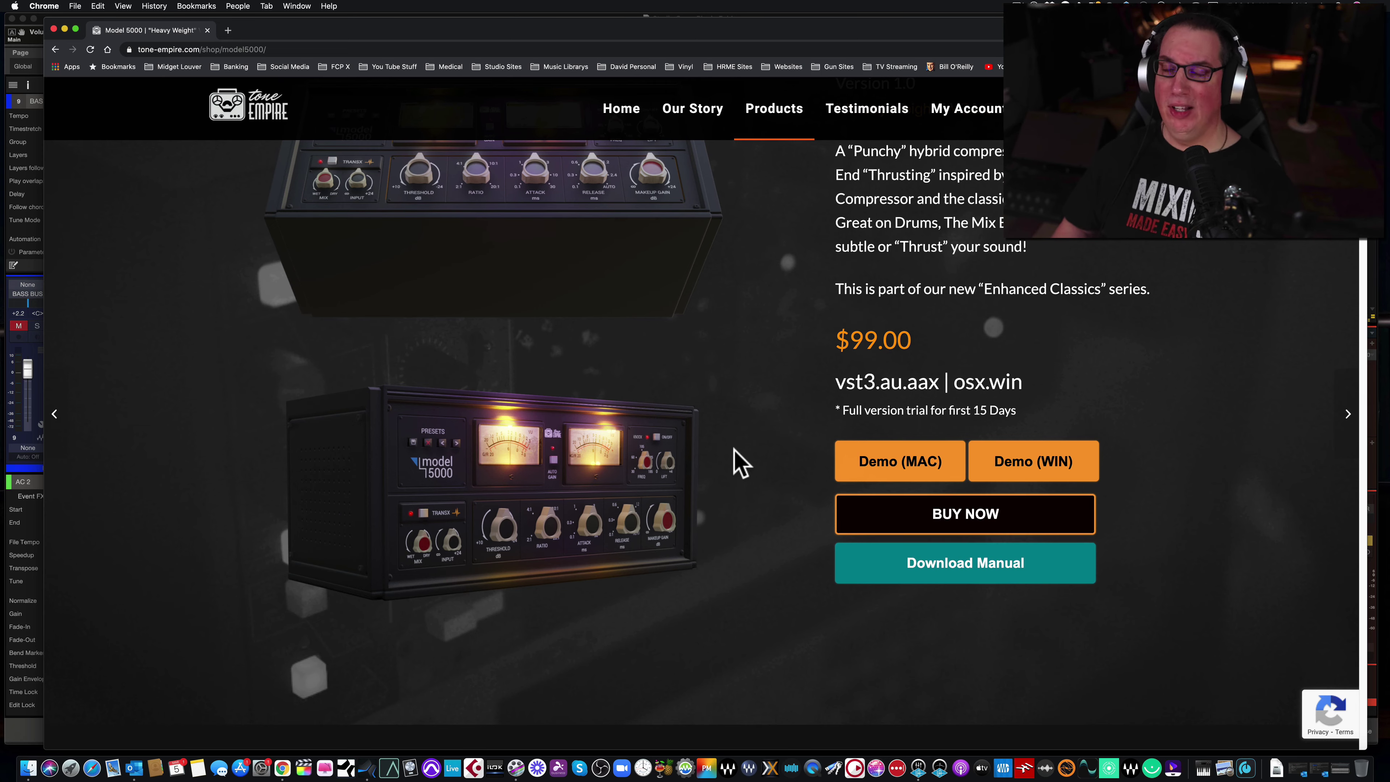
scroll(739, 462, "up", 1)
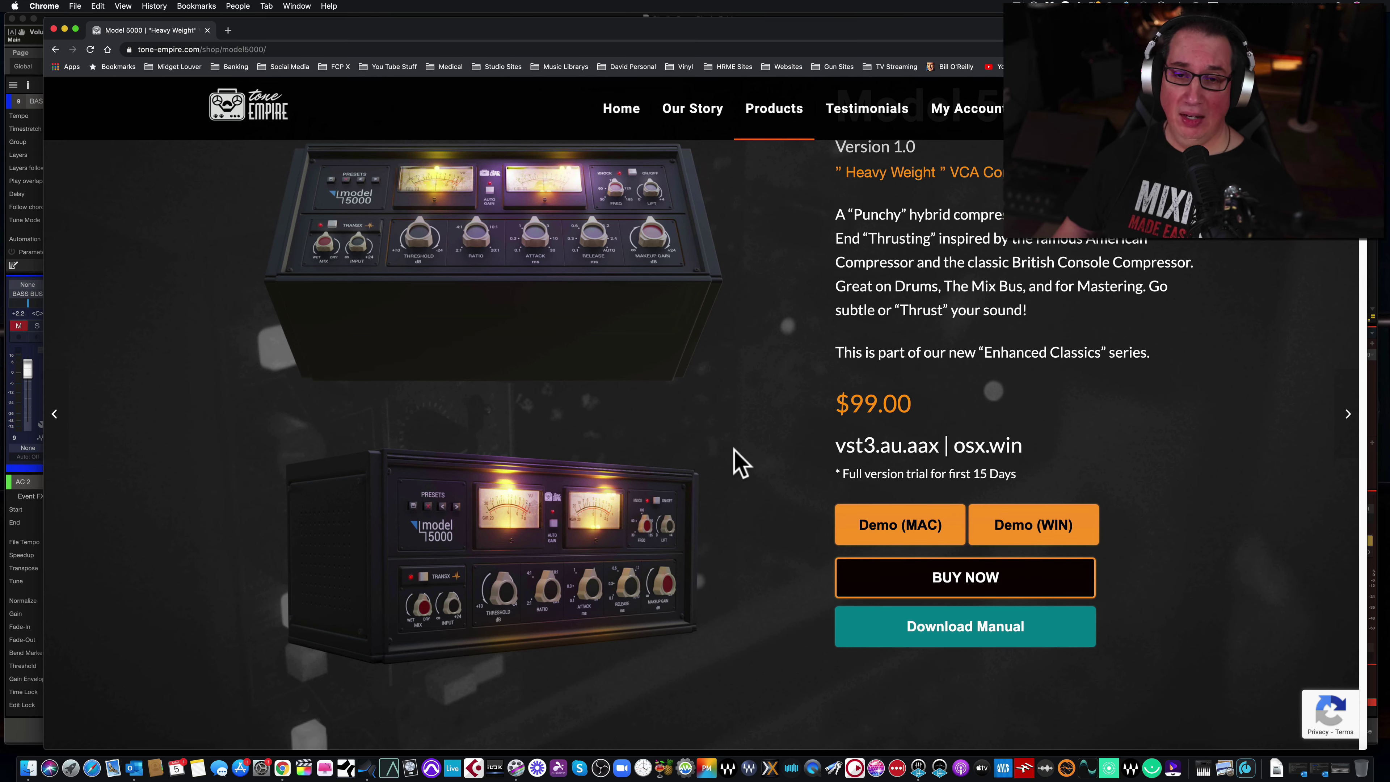
scroll(739, 463, "down", 1)
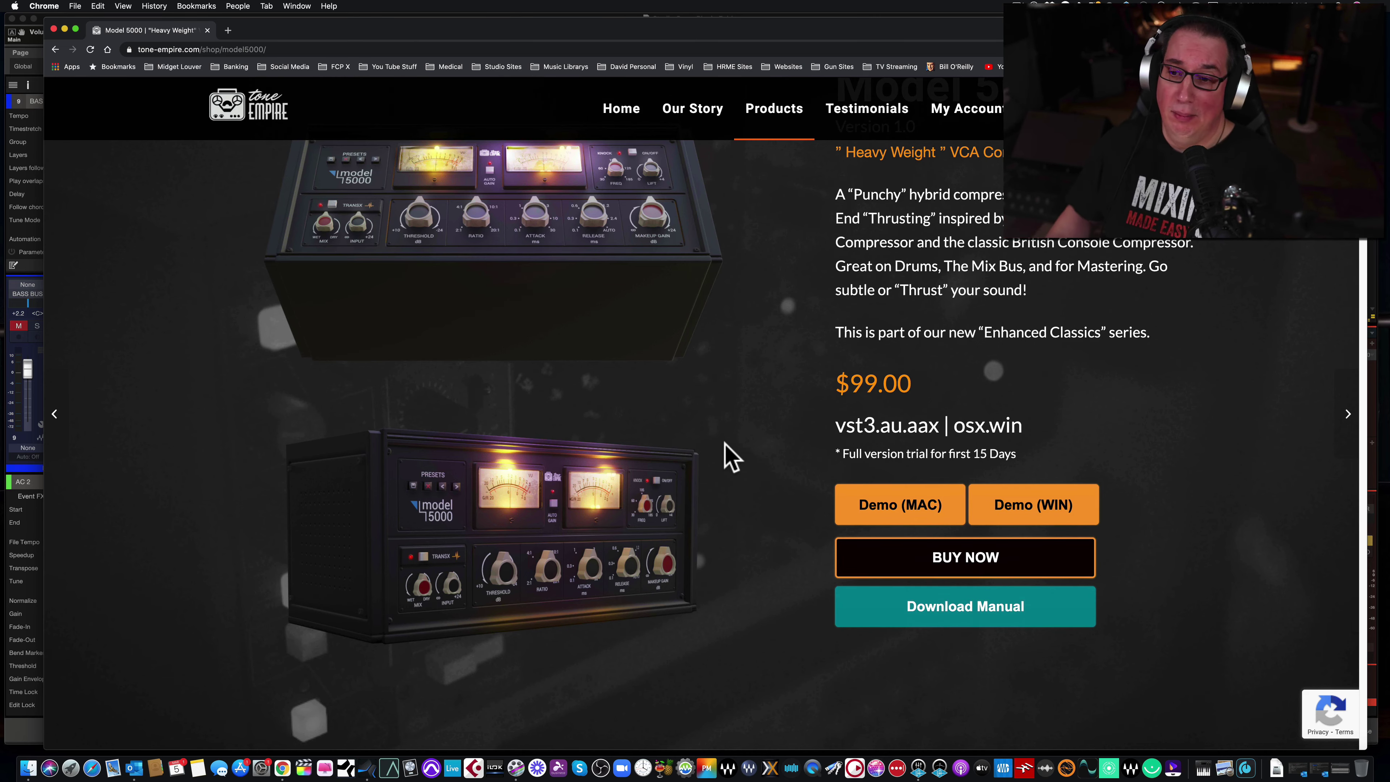
- Scroll through the Analogy, KNOCK, TransX and promo video sections, then minimize Chrome
scroll(716, 447, "down", 10)
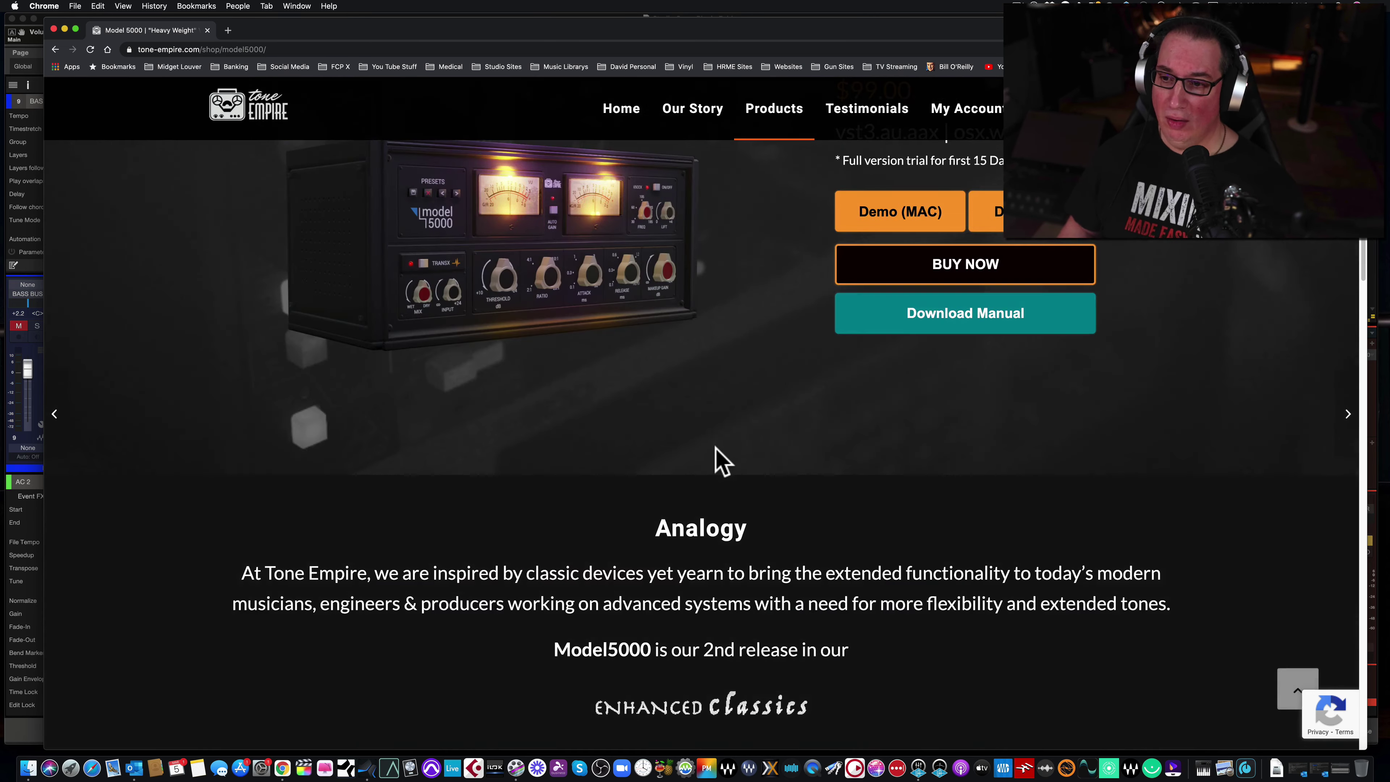
scroll(715, 447, "down", 1)
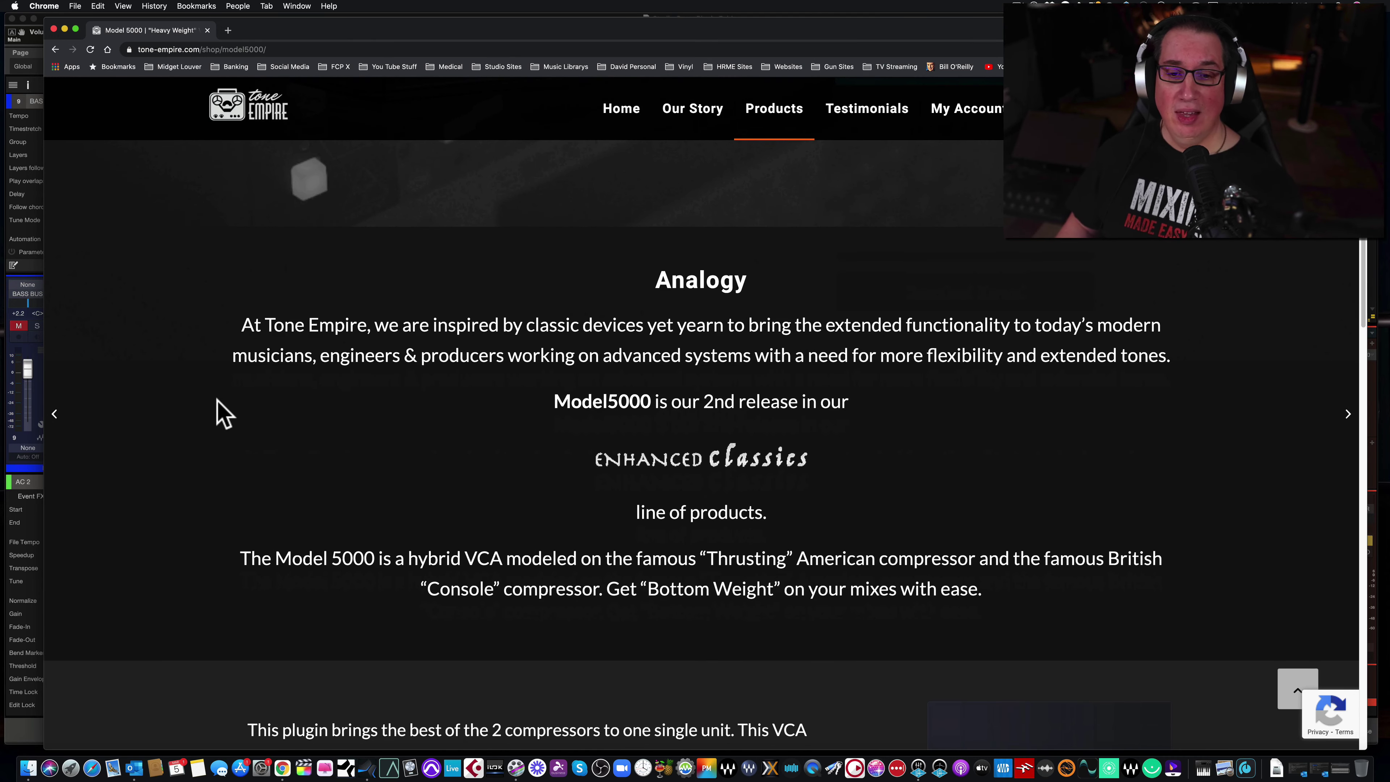
scroll(217, 399, "down", 5)
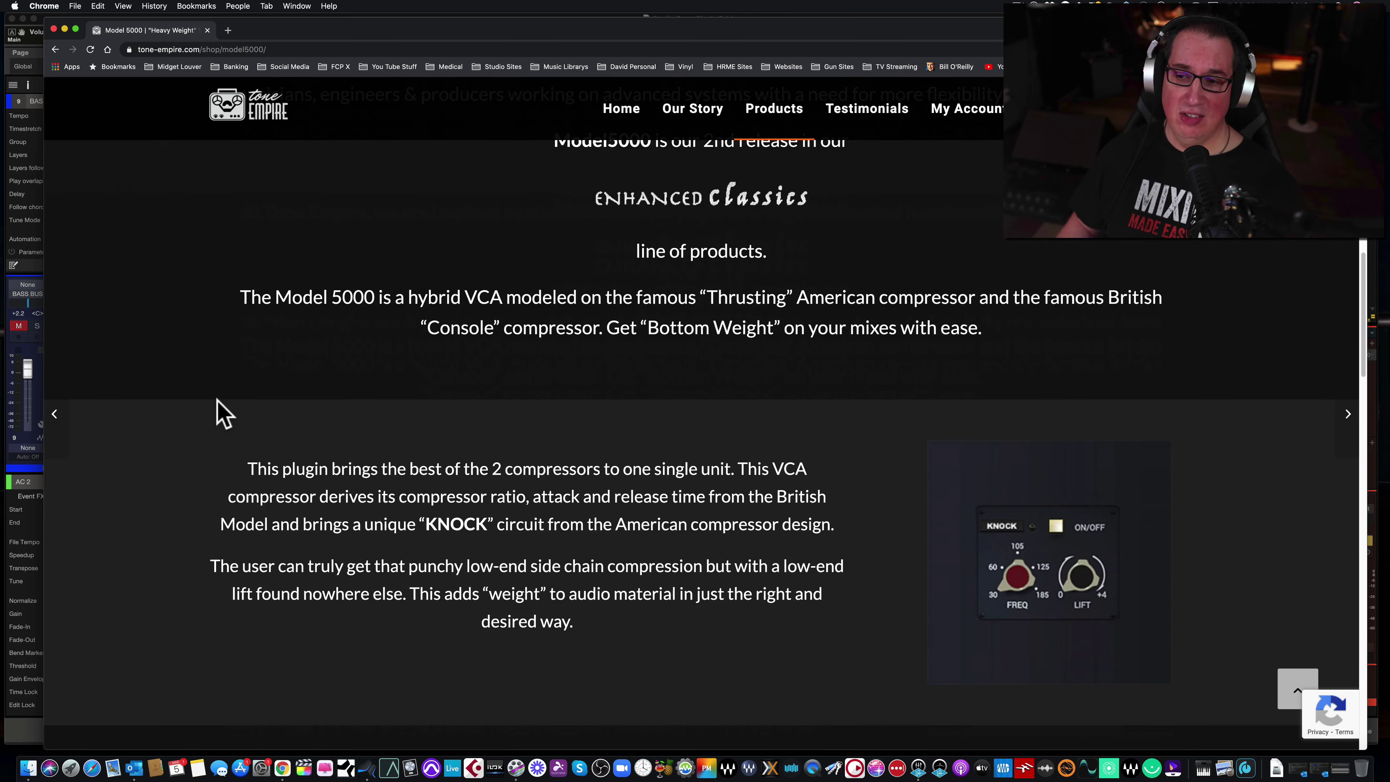
scroll(217, 400, "down", 4)
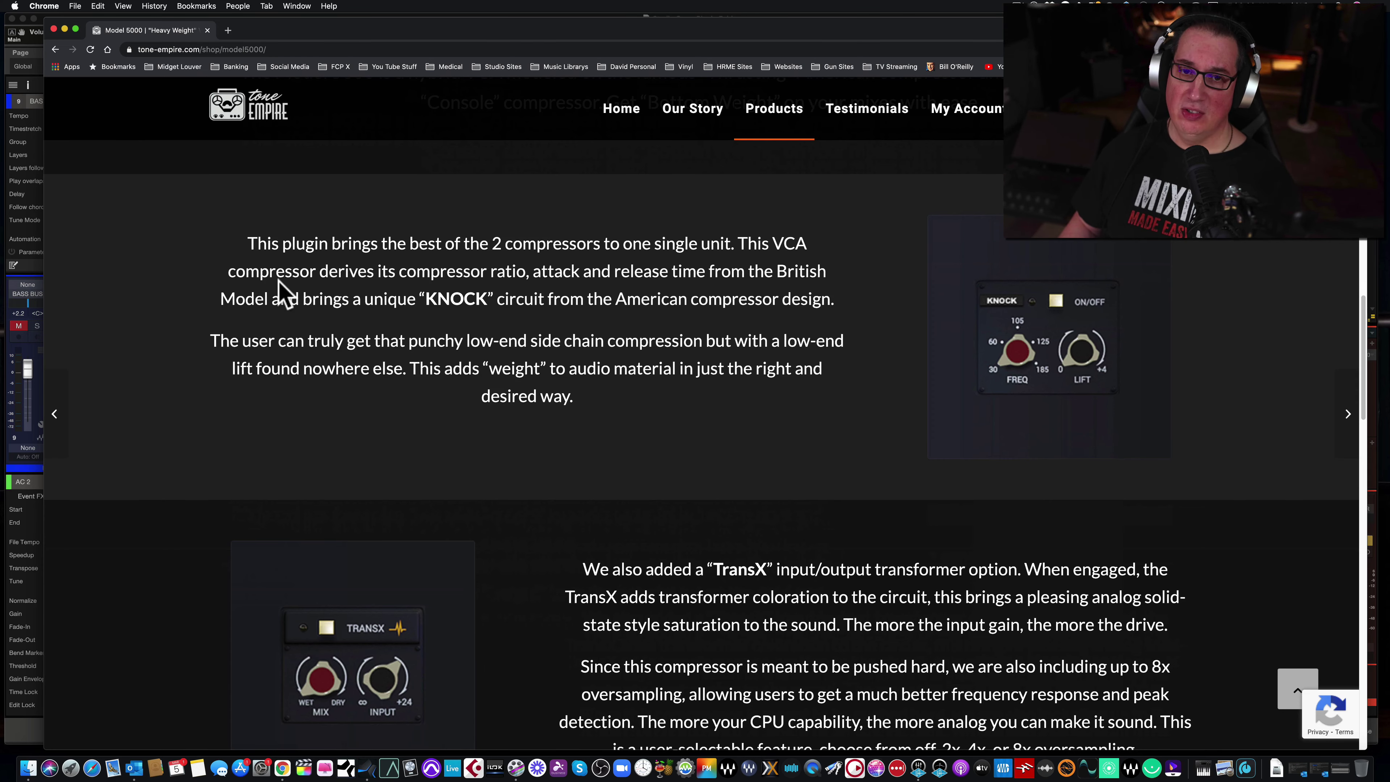
scroll(539, 451, "down", 3)
scroll(539, 452, "down", 2)
scroll(555, 534, "down", 2)
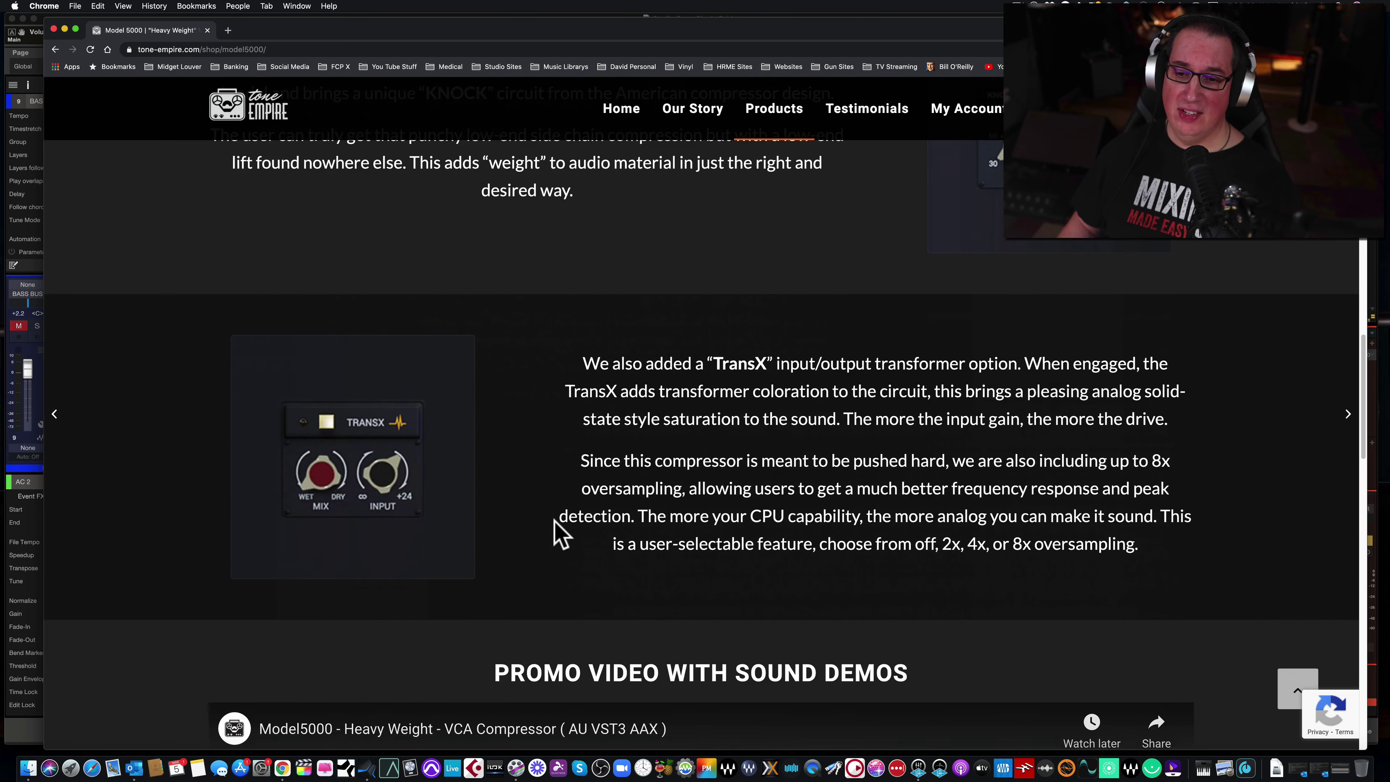
scroll(555, 534, "down", 15)
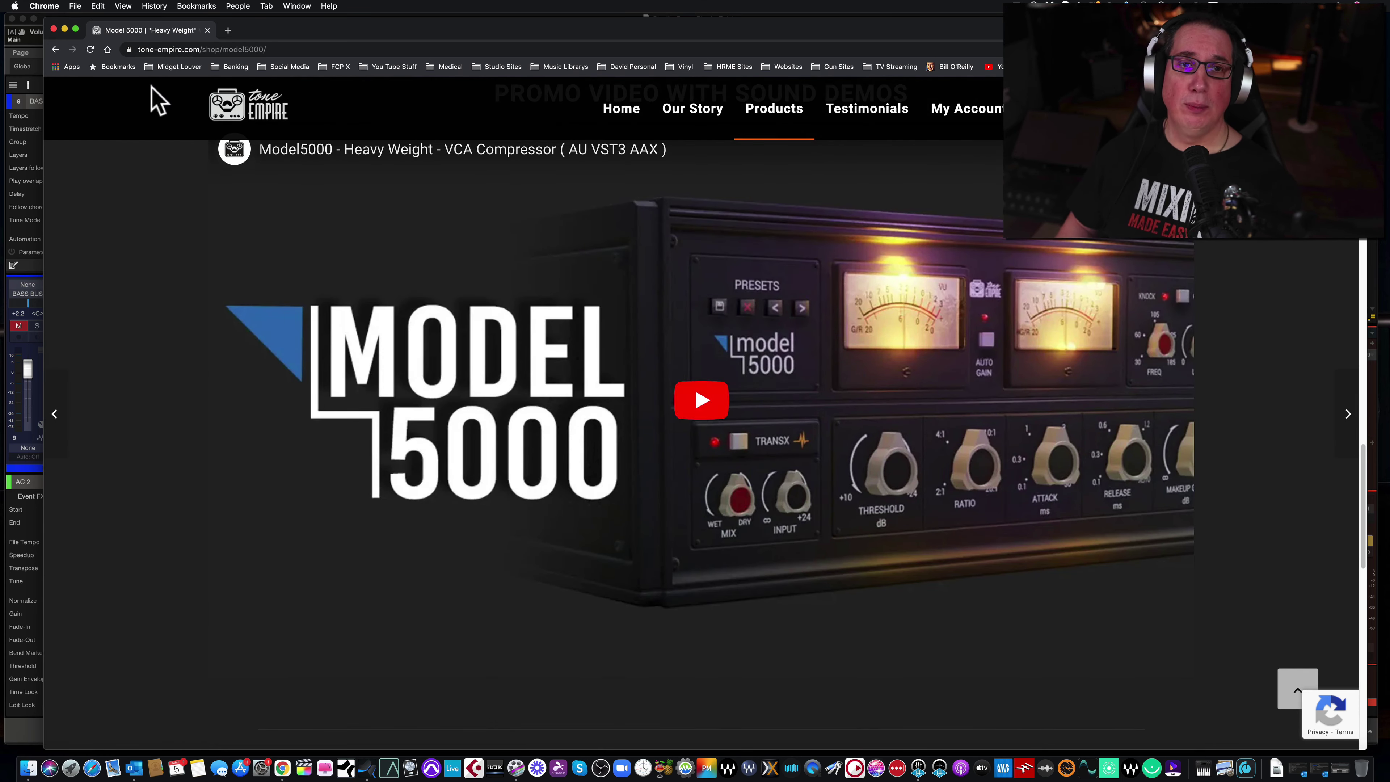
scroll(323, 274, "up", 15)
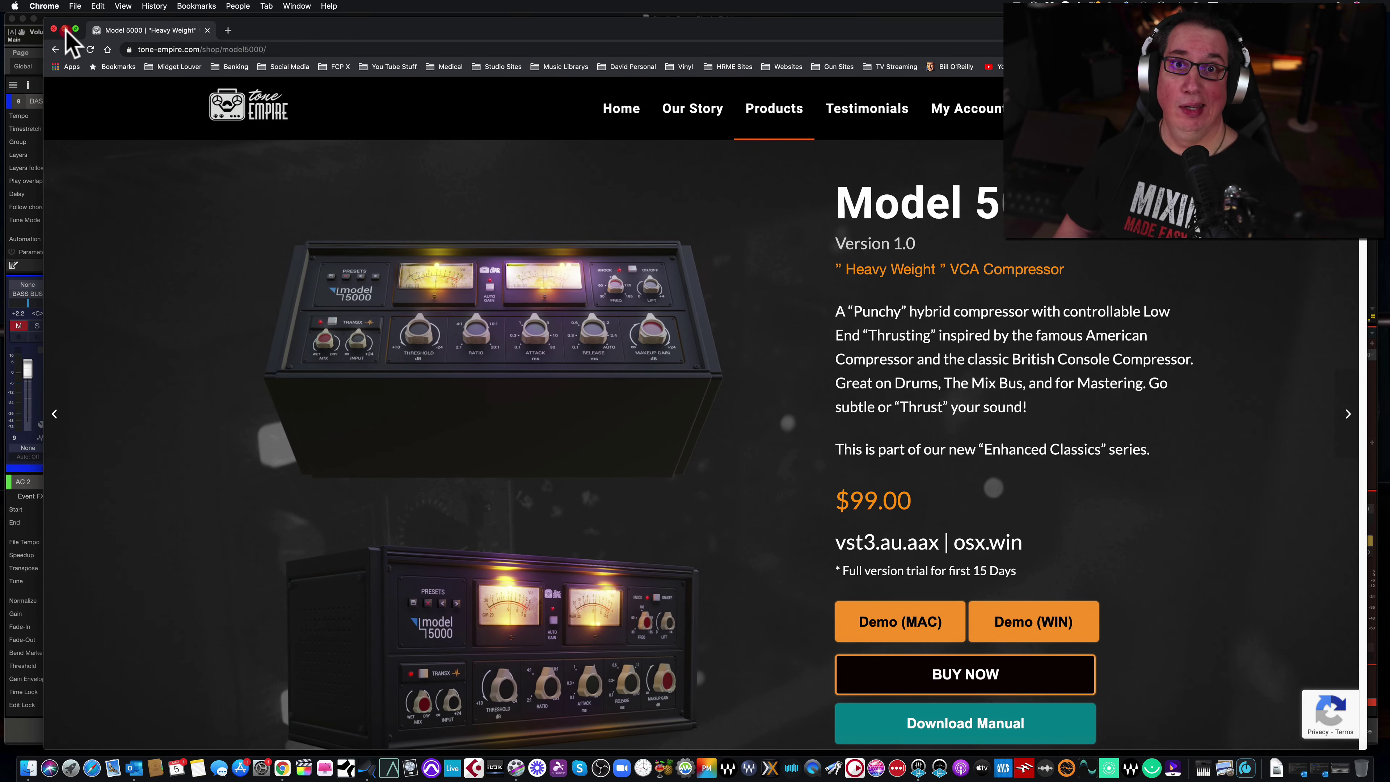
left_click(65, 29)
- Keep the drum bus Model 5000 on its Default preset and turn its MIX knob down to 0
left_click(1029, 456)
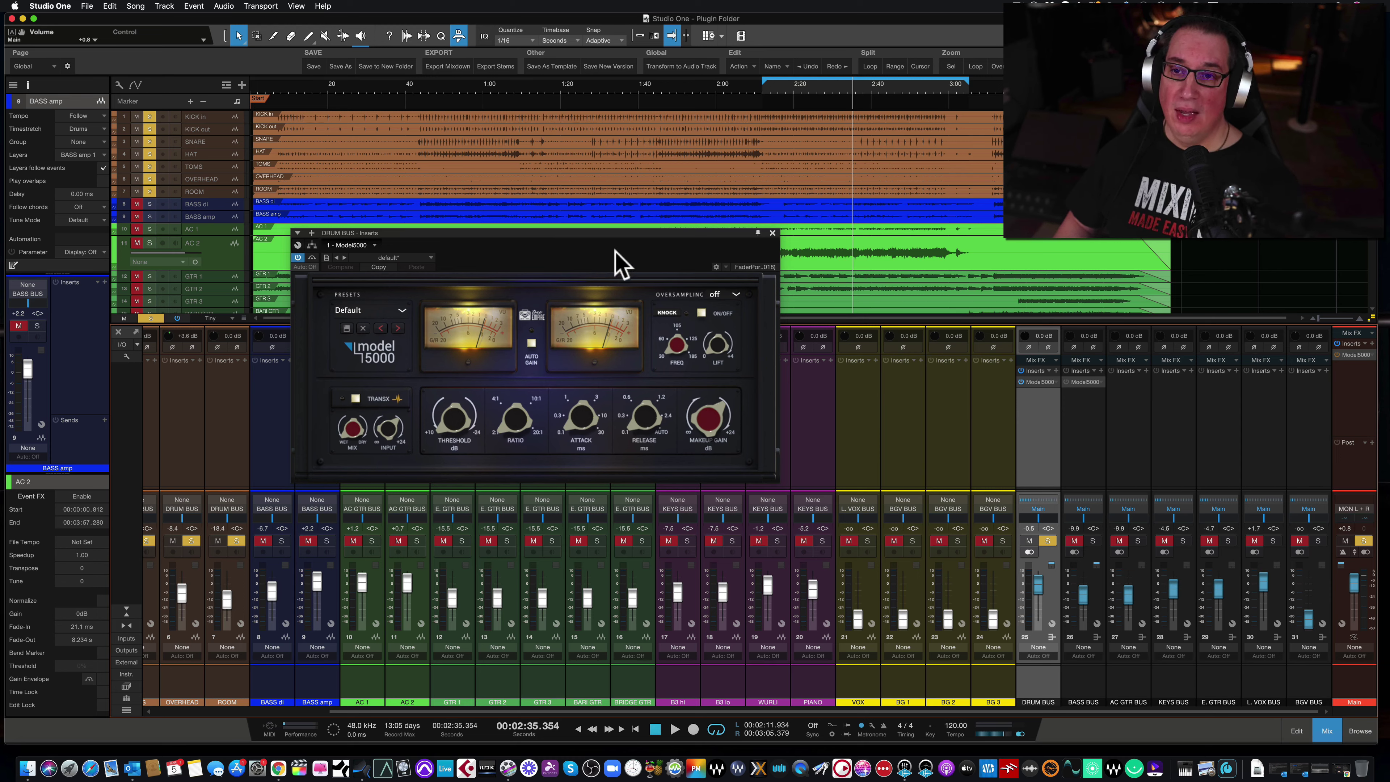
left_click_drag(598, 231, 616, 248)
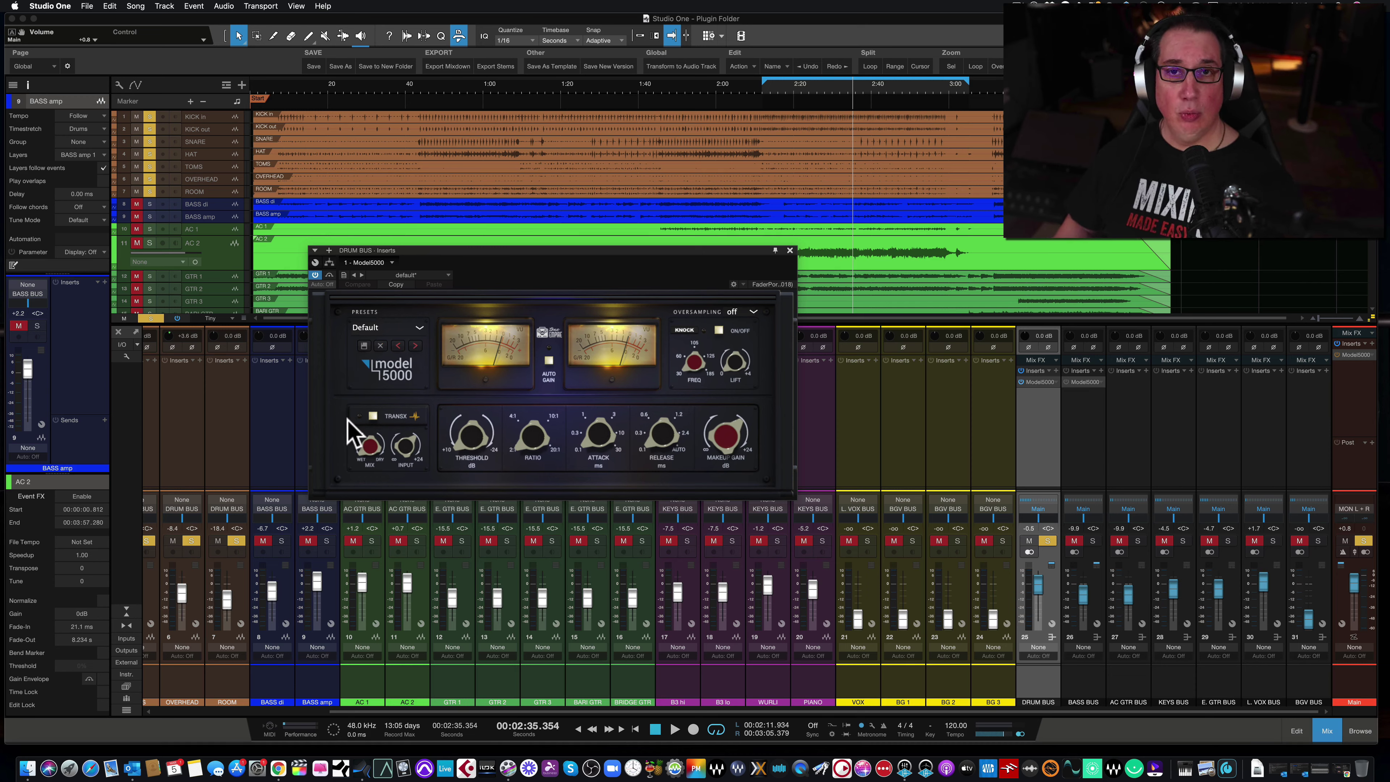
left_click(418, 326)
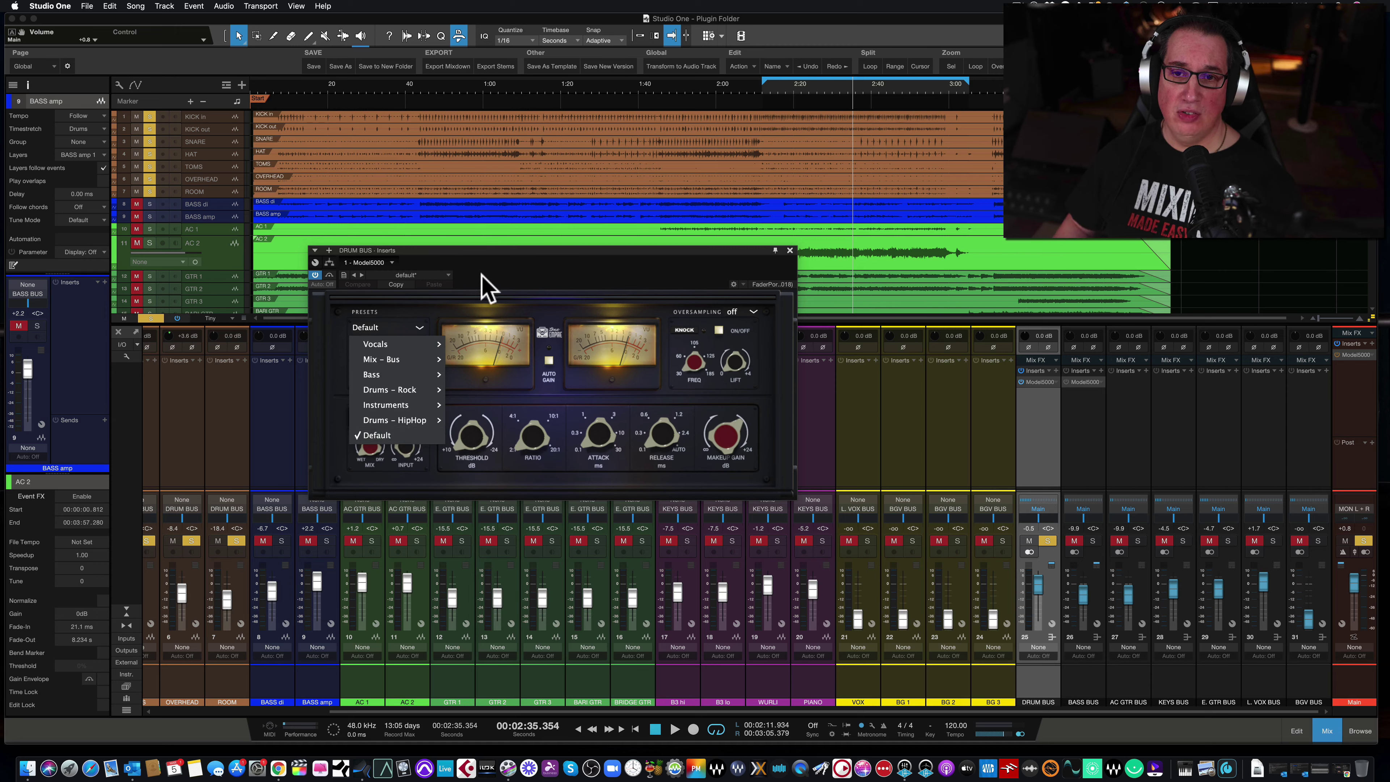
left_click(389, 378)
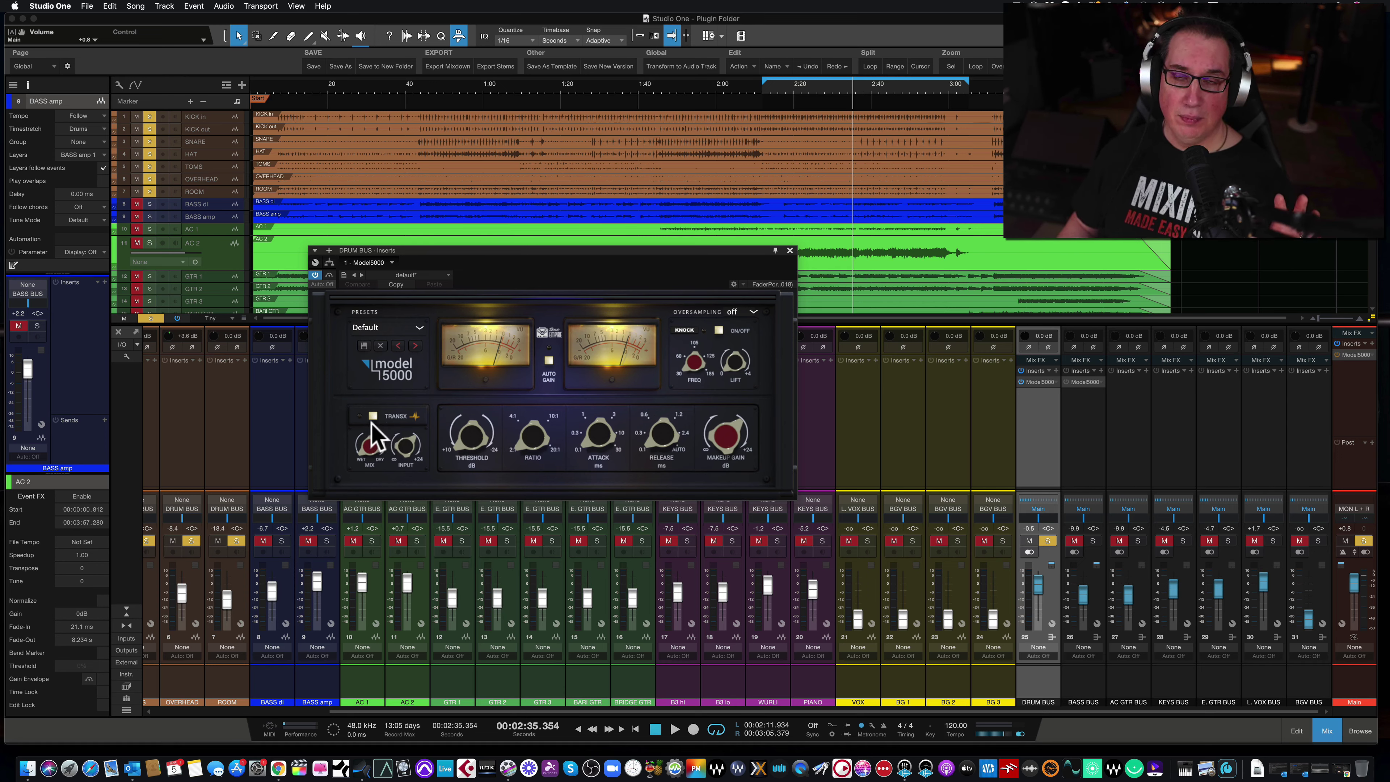
mouse_move(372, 438)
left_mouse_down()
mouse_move(372, 425)
mouse_move(362, 454)
left_mouse_up()
left_click_drag(364, 383, 354, 469)
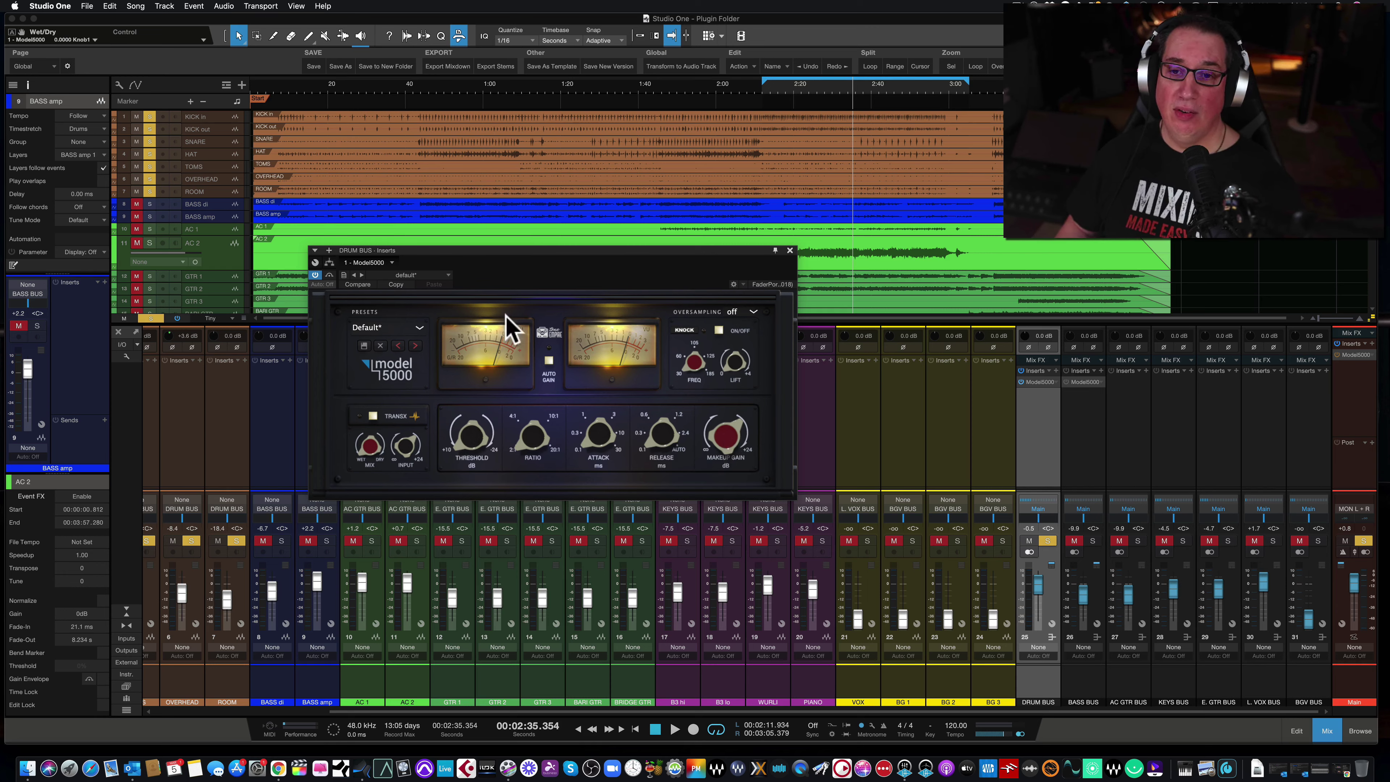
- Turn AUTO GAIN off on the drum bus Model 5000 and check the Knock FREQ setting
left_click(548, 362)
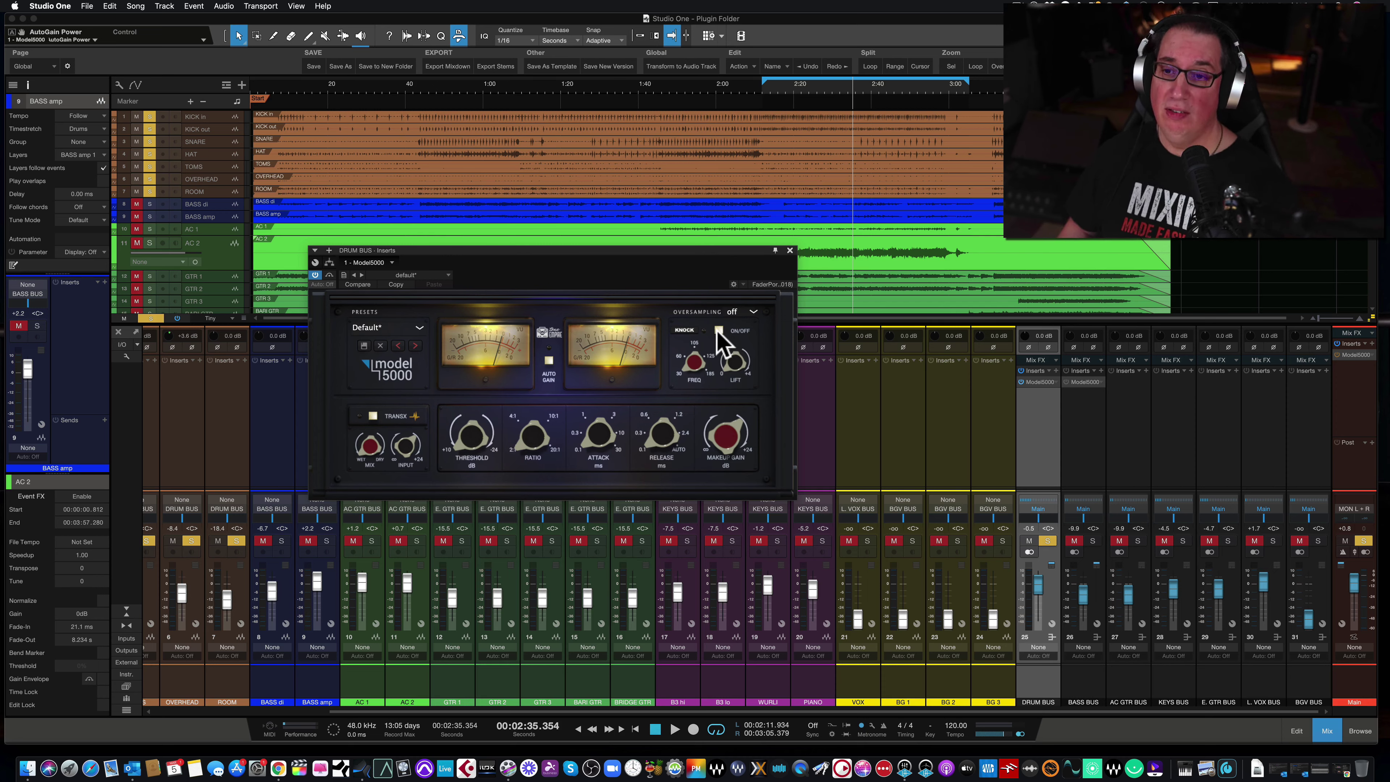
left_click(685, 364)
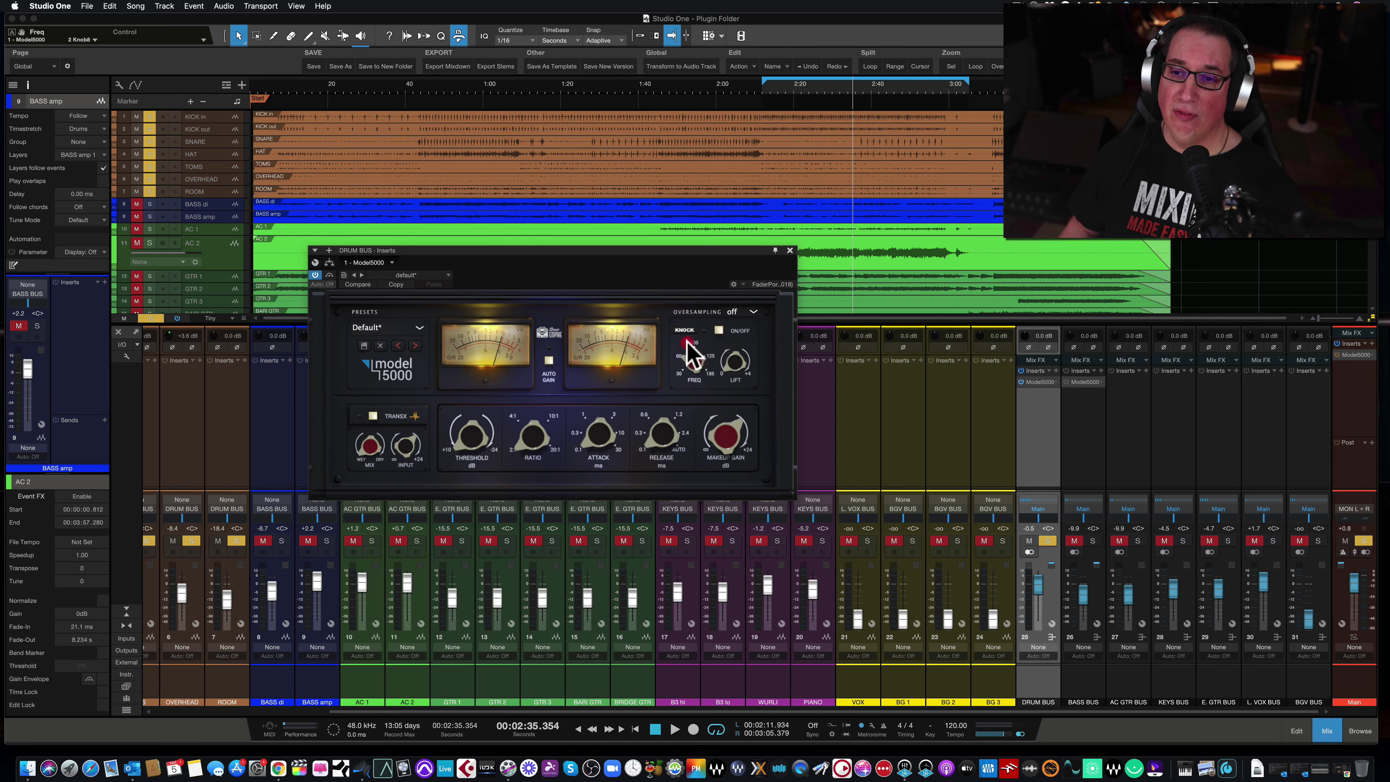
- Show the Model 5000 oversampling choices (off, 2x, 4x, 8x), leaving it at off
left_click(756, 312)
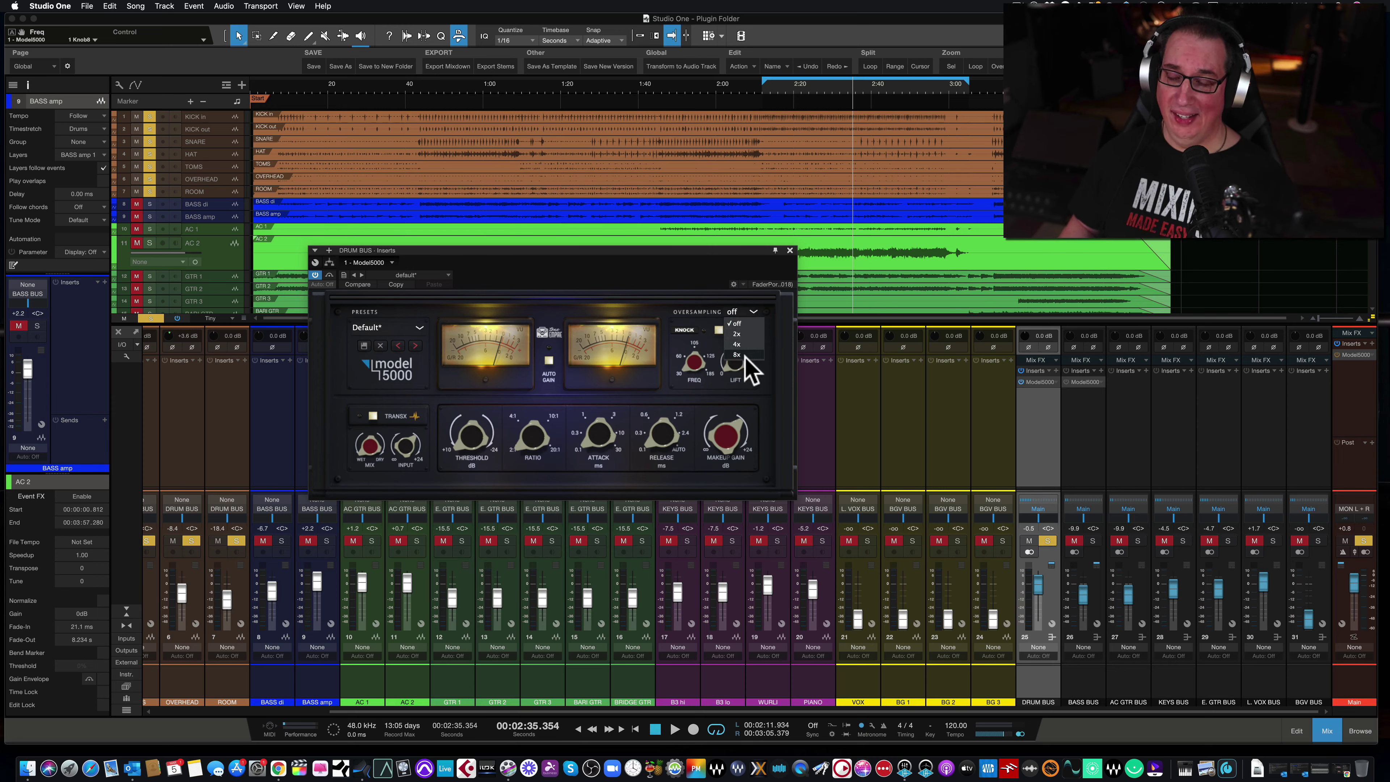
left_click(682, 270)
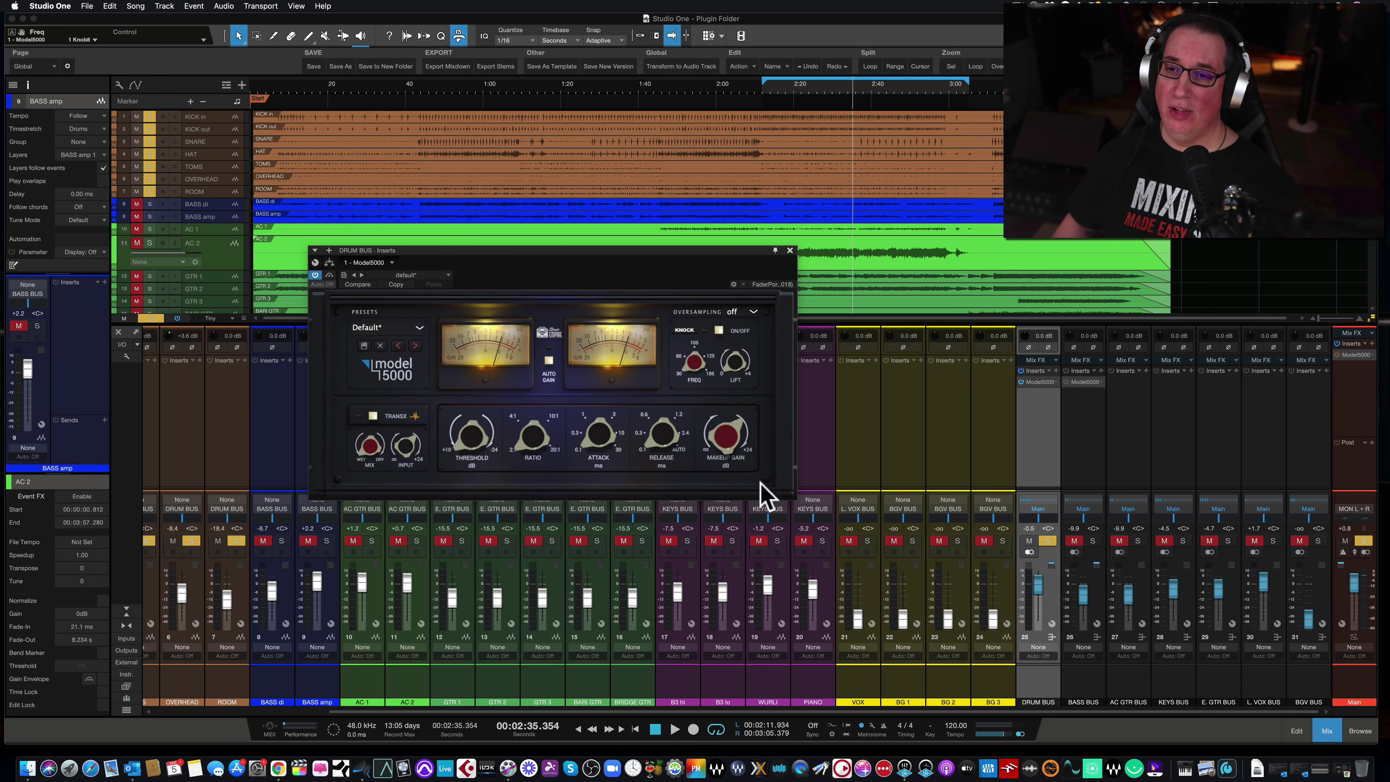
left_click(754, 313)
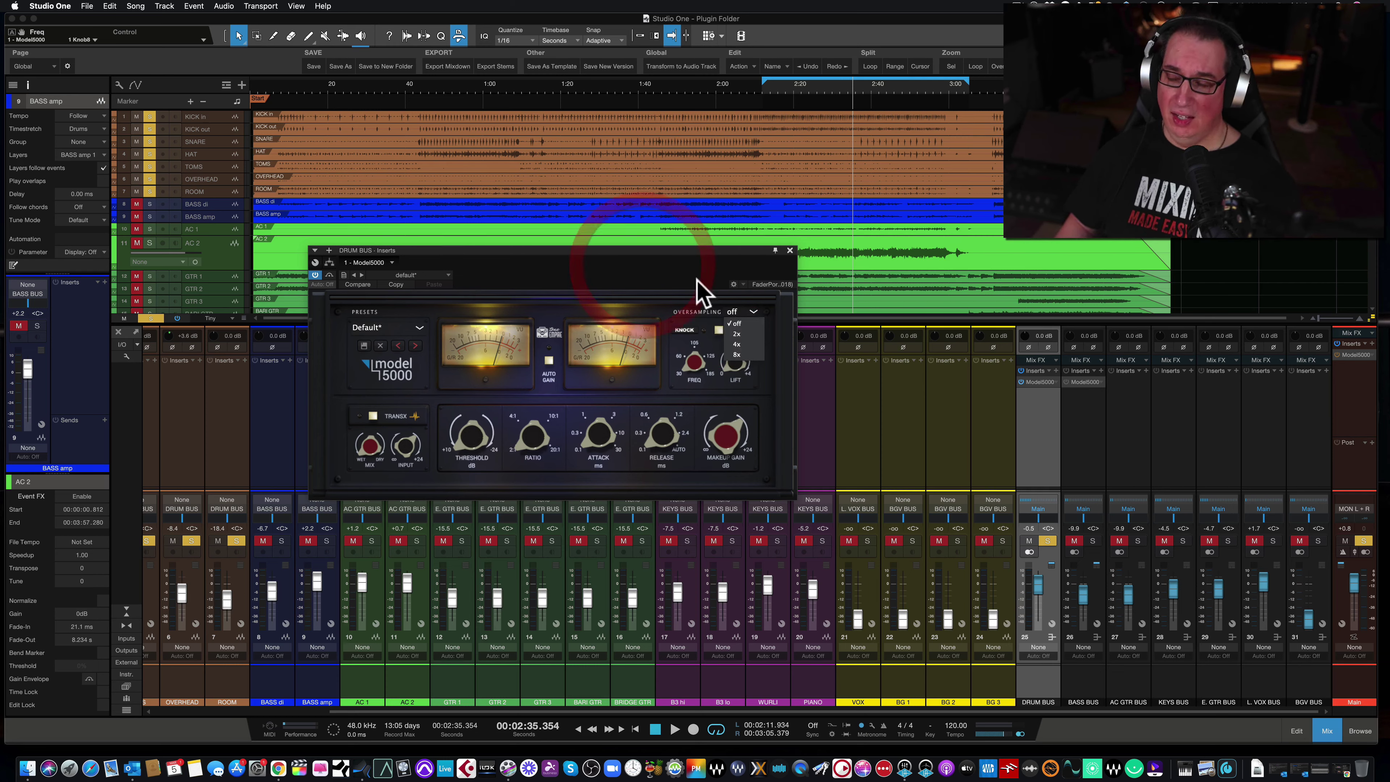
- Play from 2:12, engage TransX after an on/off comparison, switch on Knock and raise its Lift
left_click(765, 86)
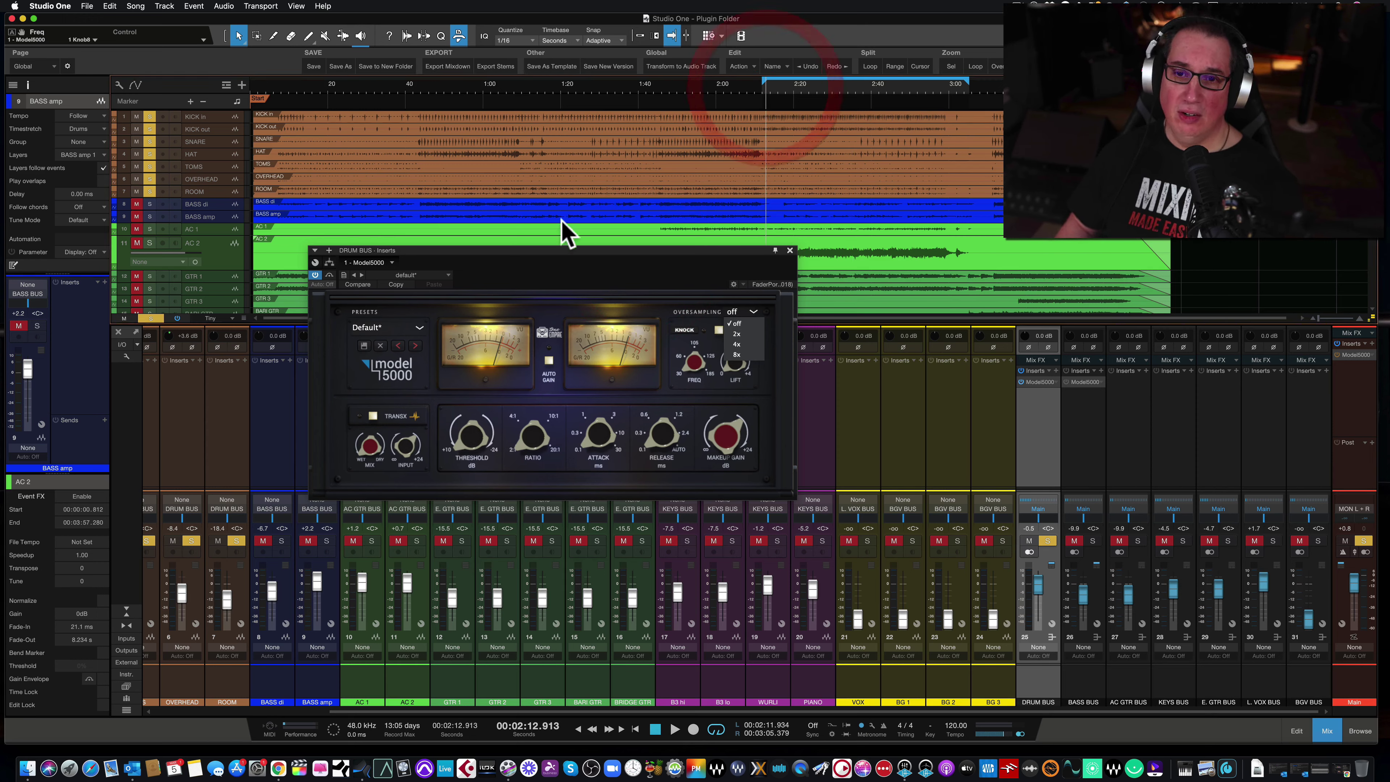
left_click_drag(536, 250, 530, 259)
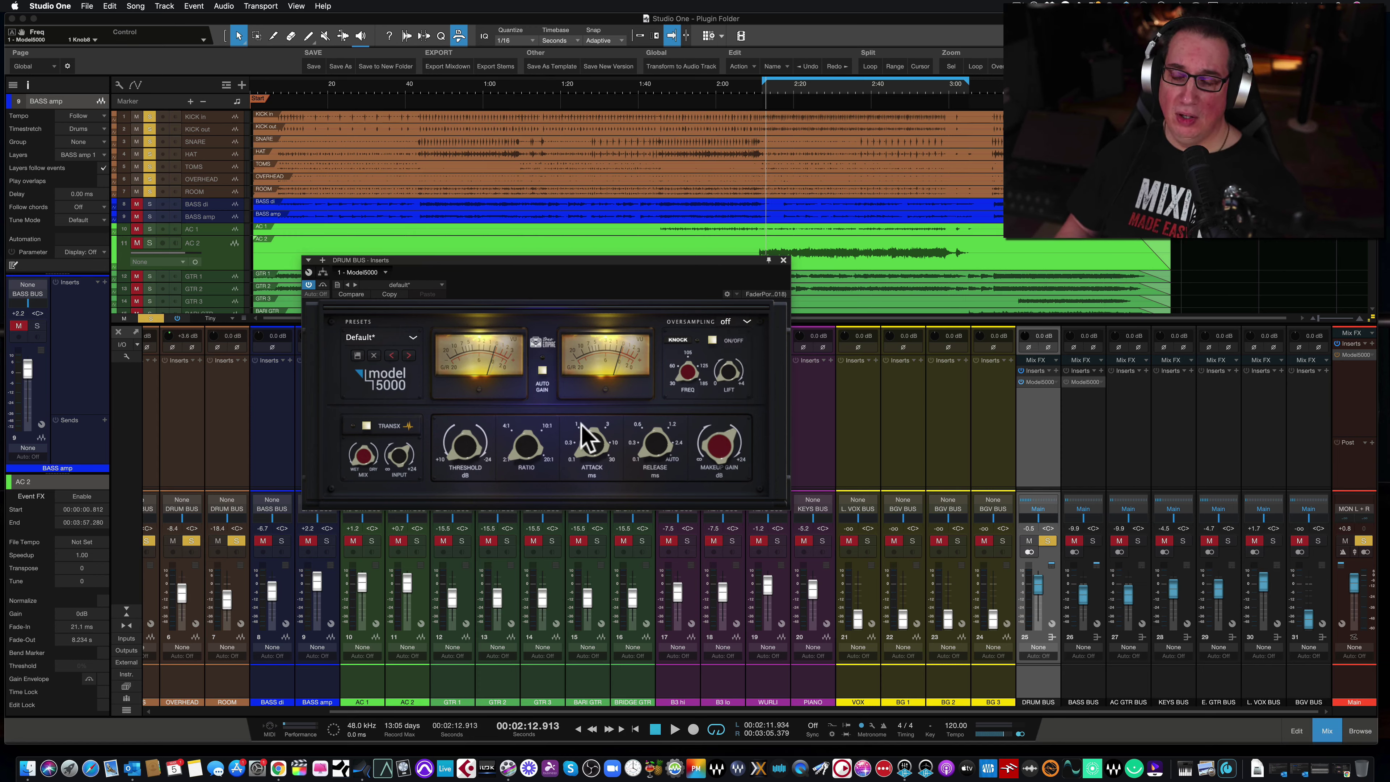
left_click(366, 426)
left_click_drag(442, 260, 439, 268)
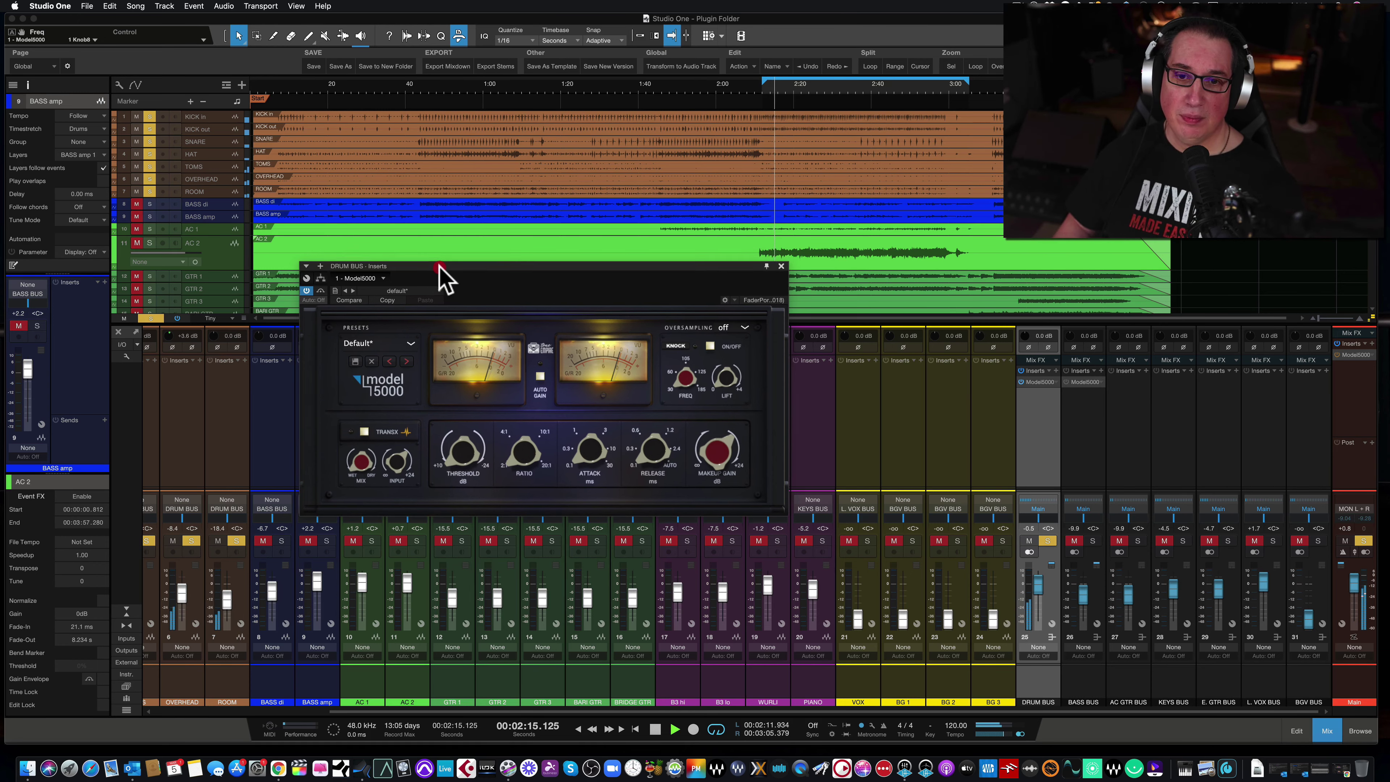
left_click(364, 433)
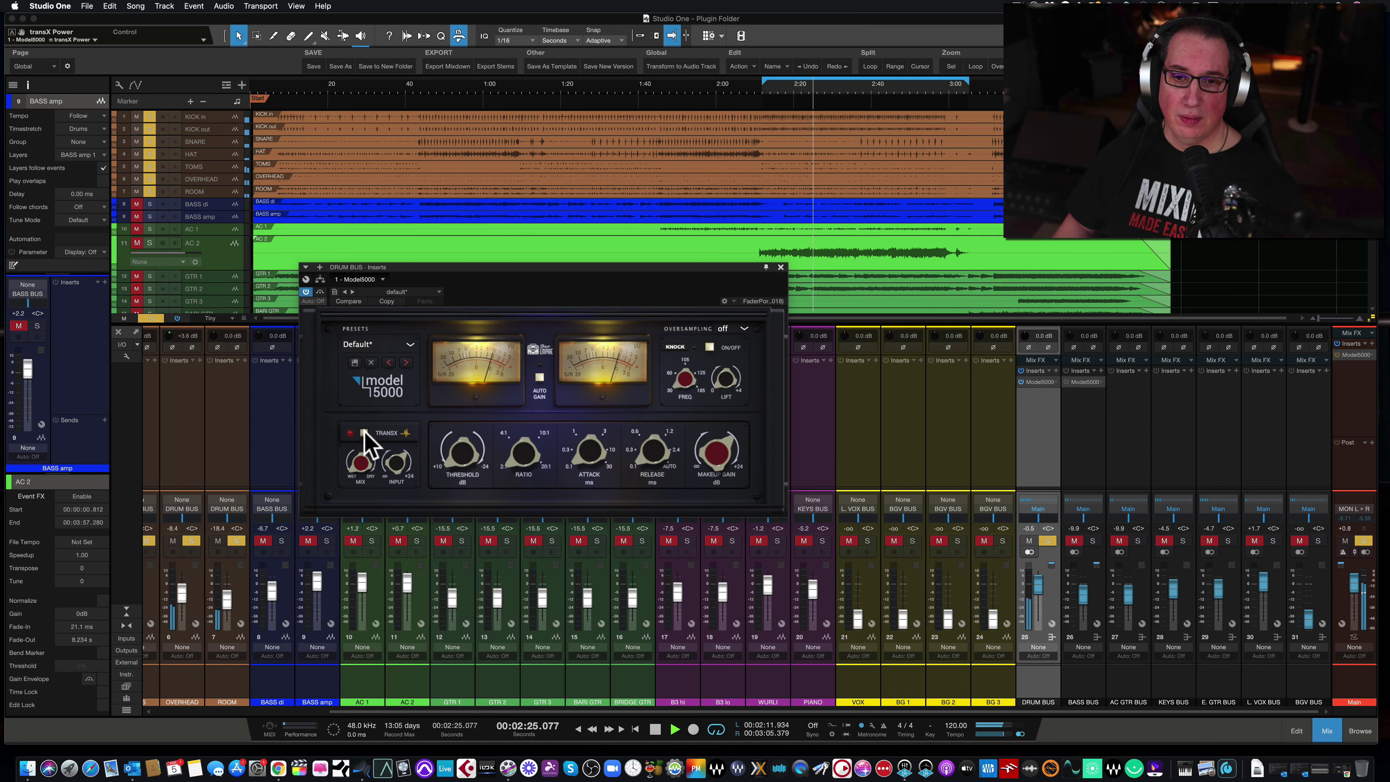
left_click(364, 433)
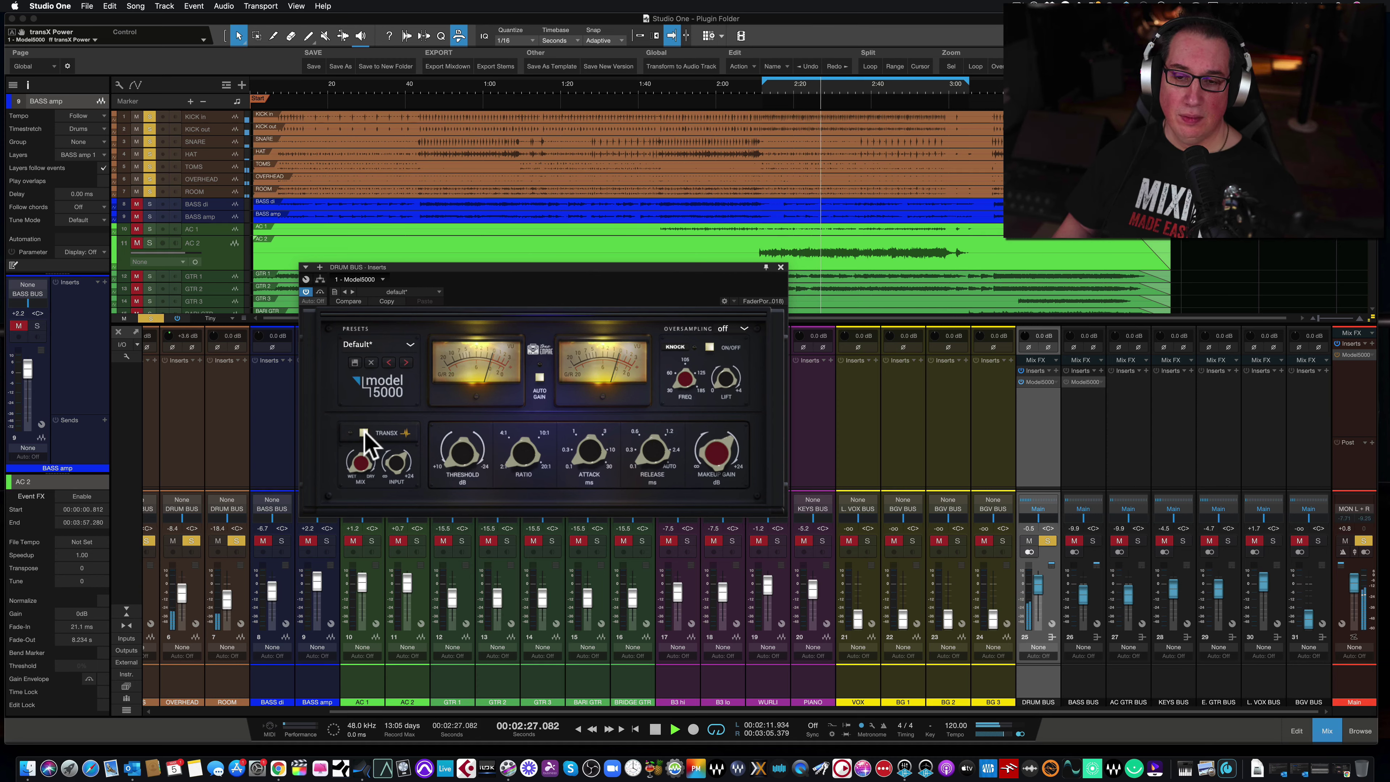
left_click(364, 433)
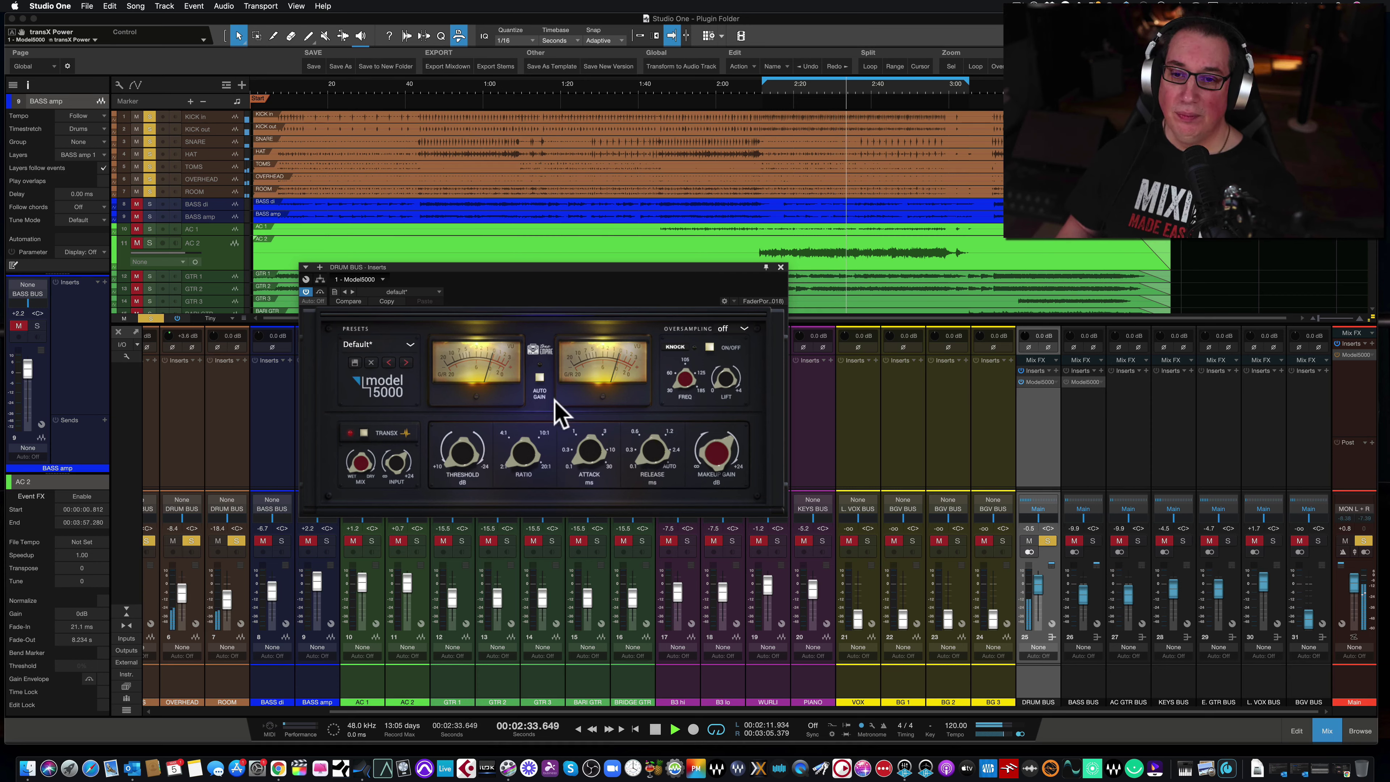
left_click(709, 347)
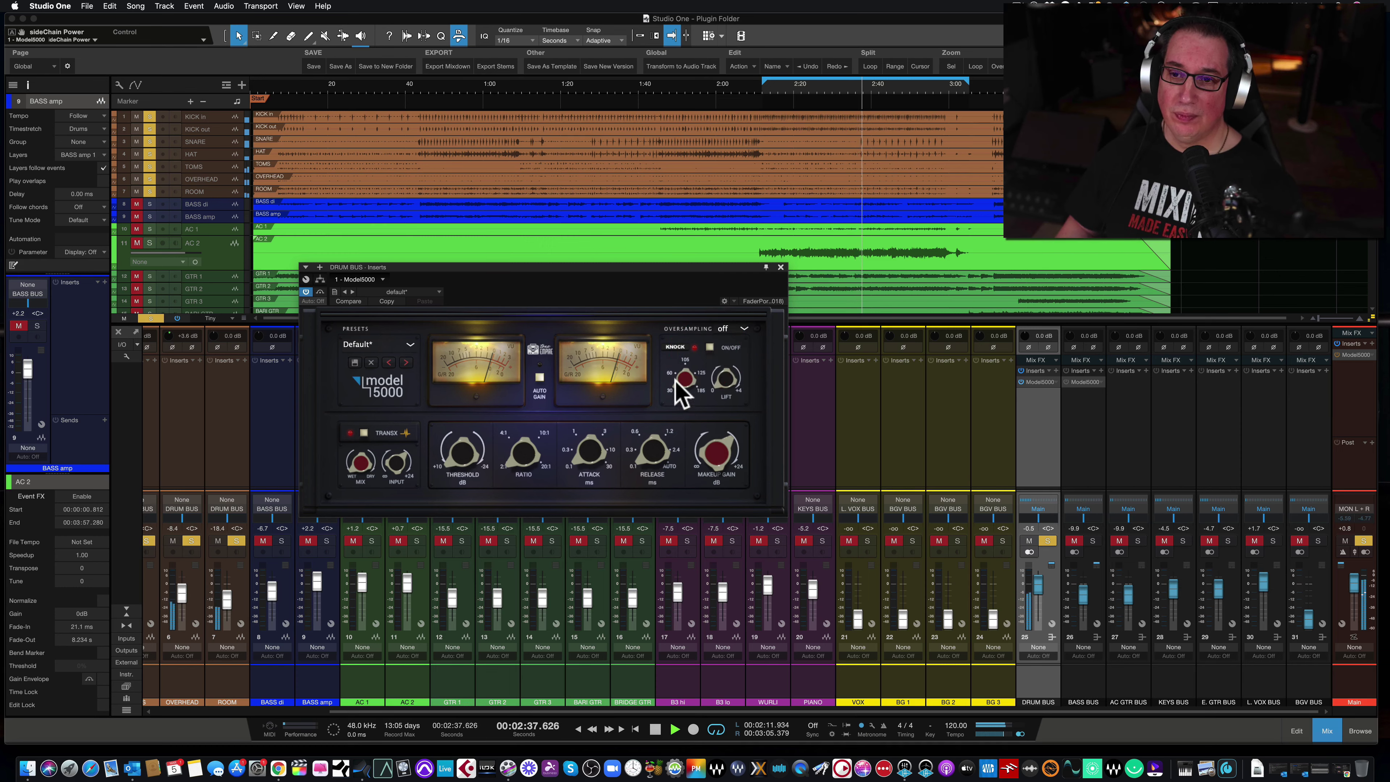
left_click_drag(723, 385, 720, 339)
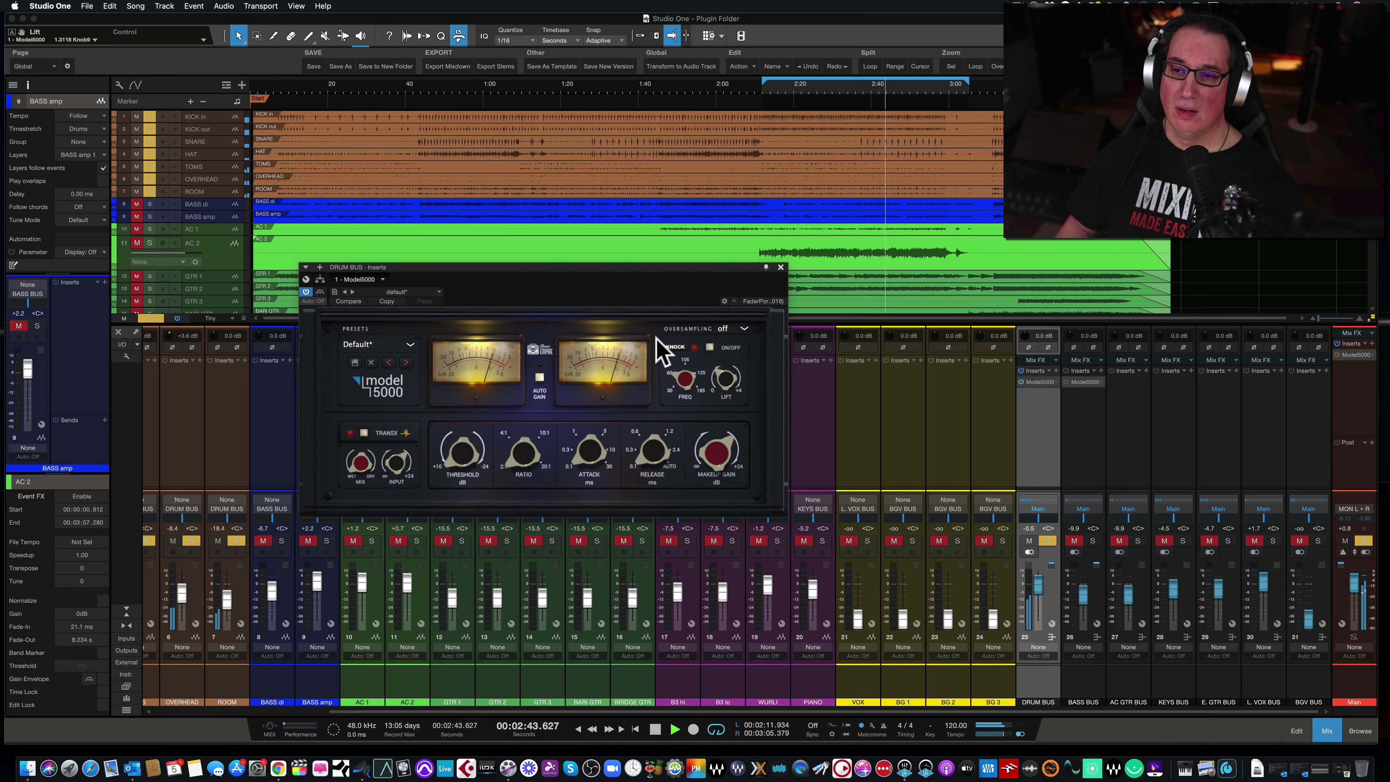
- Lower the drum bus compressor's makeup gain to -3.4 dB, comparing against bypass
left_click(320, 294)
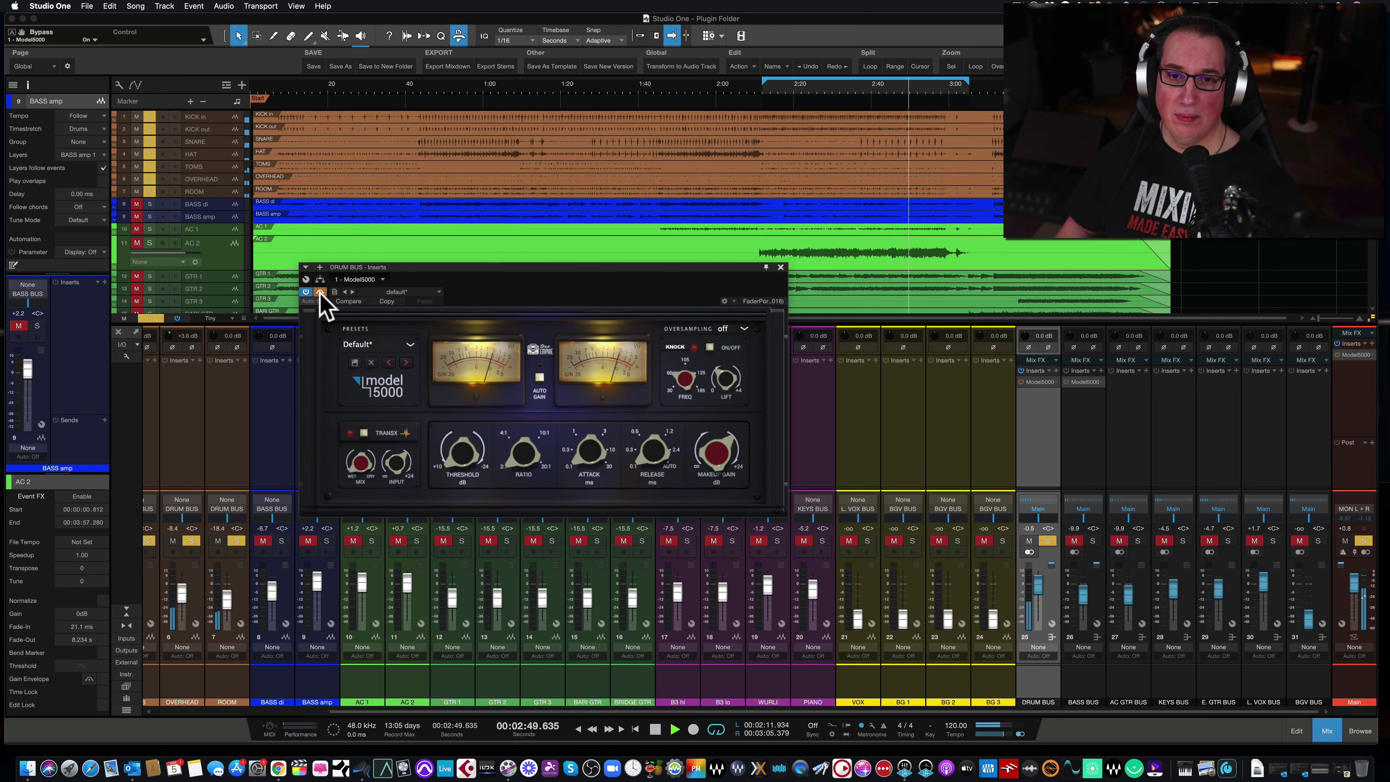
left_click(320, 294)
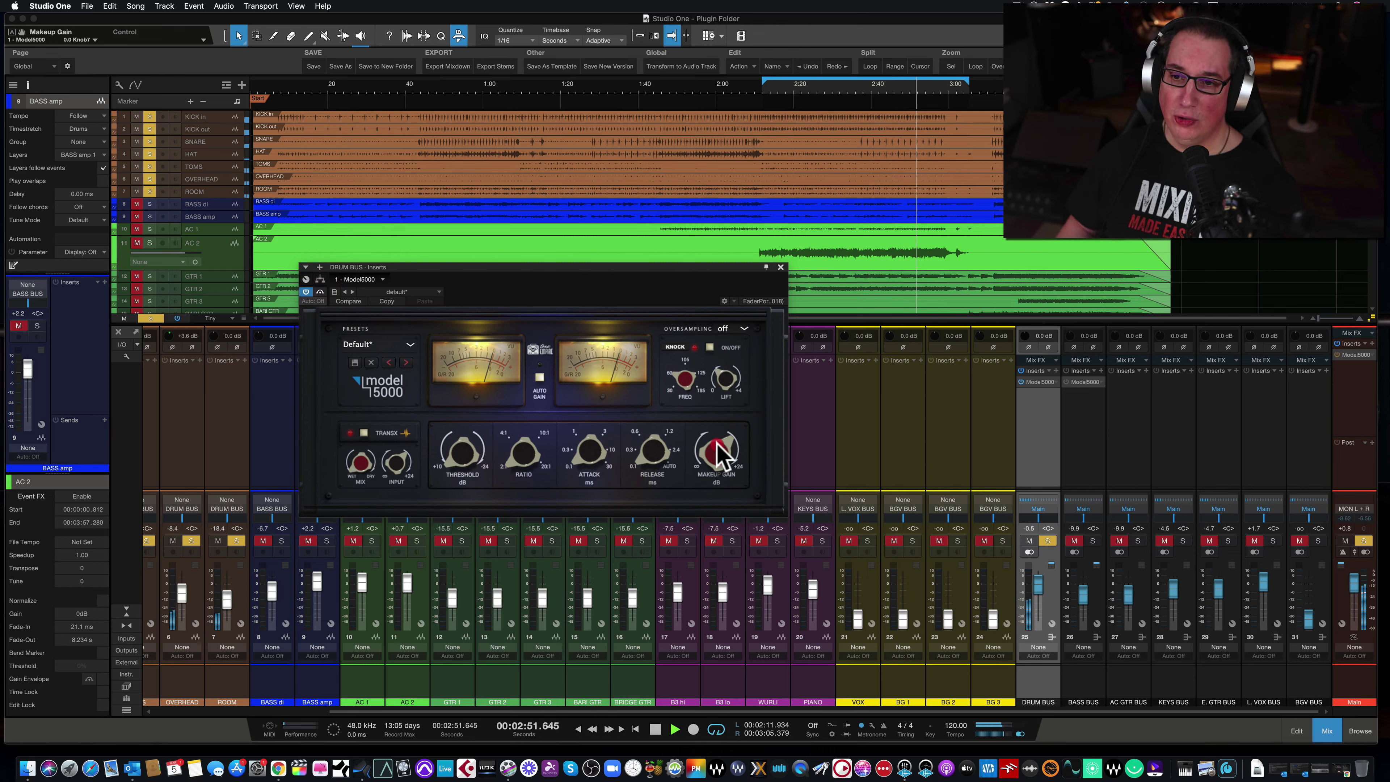
left_click_drag(719, 454, 719, 464)
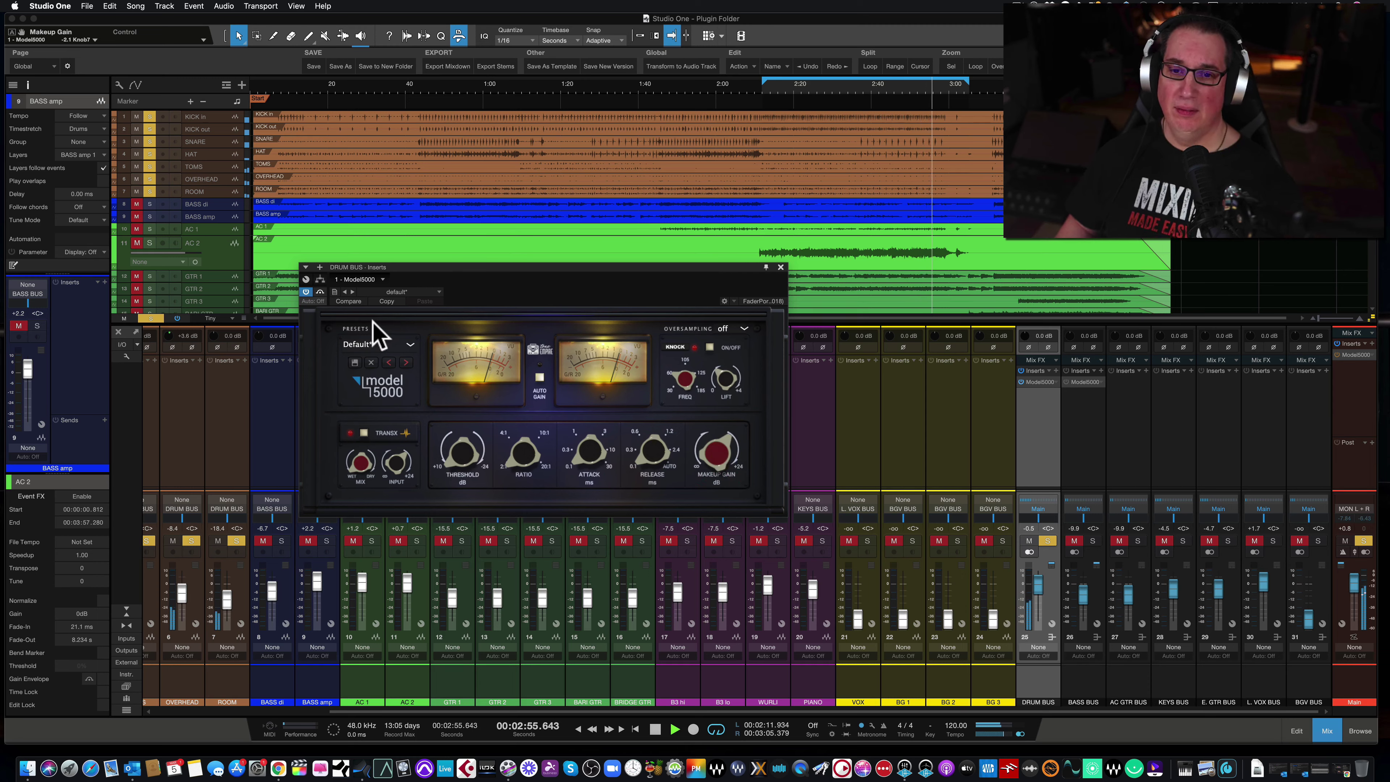
left_click(321, 293)
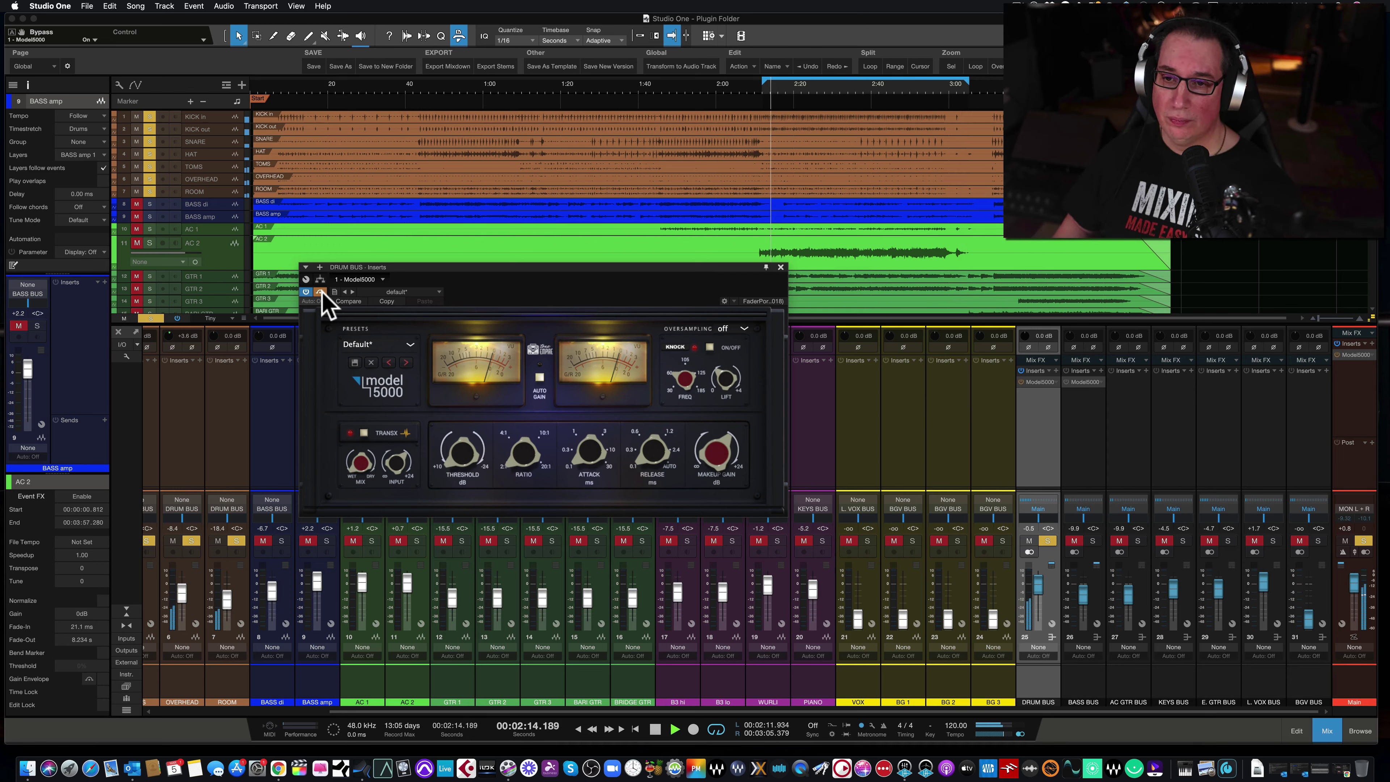
left_click(321, 292)
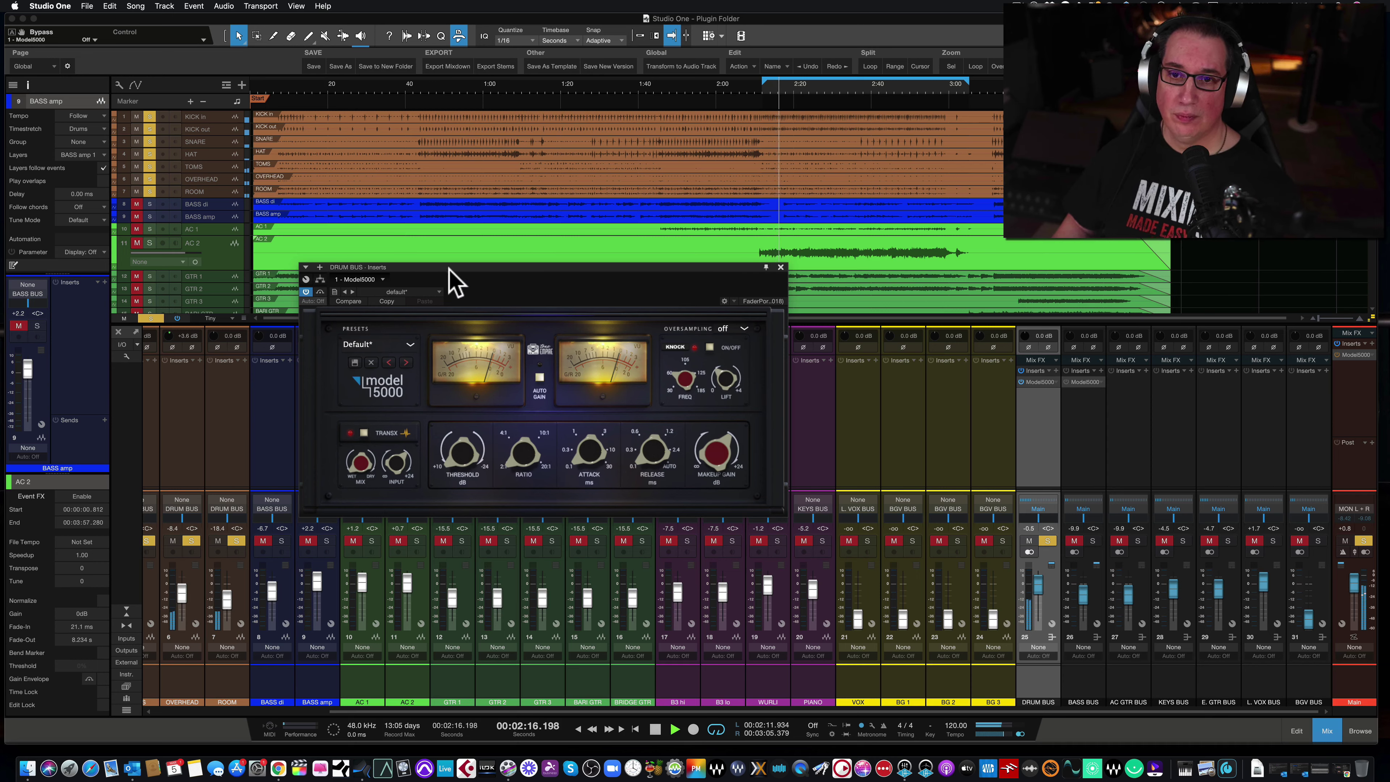
left_click_drag(448, 266, 451, 269)
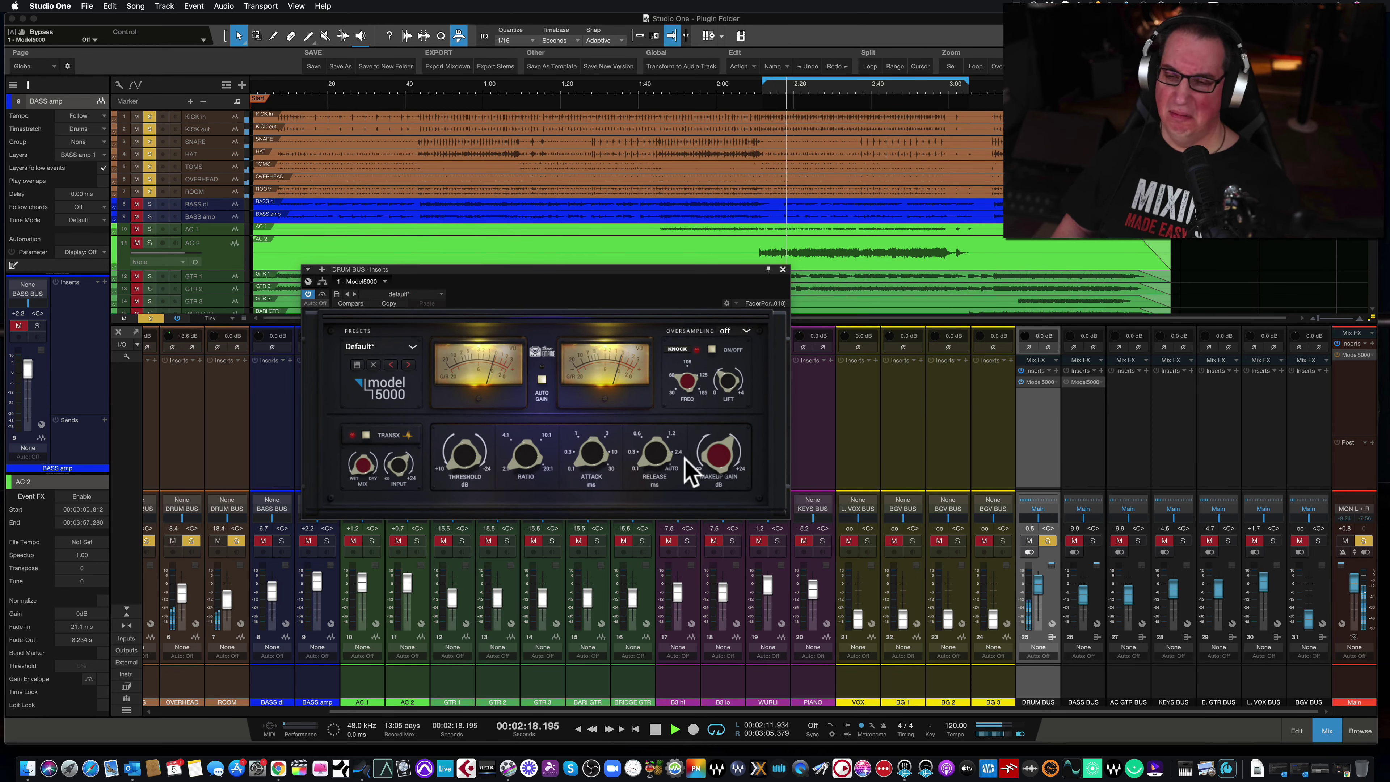
left_click_drag(717, 465, 718, 473)
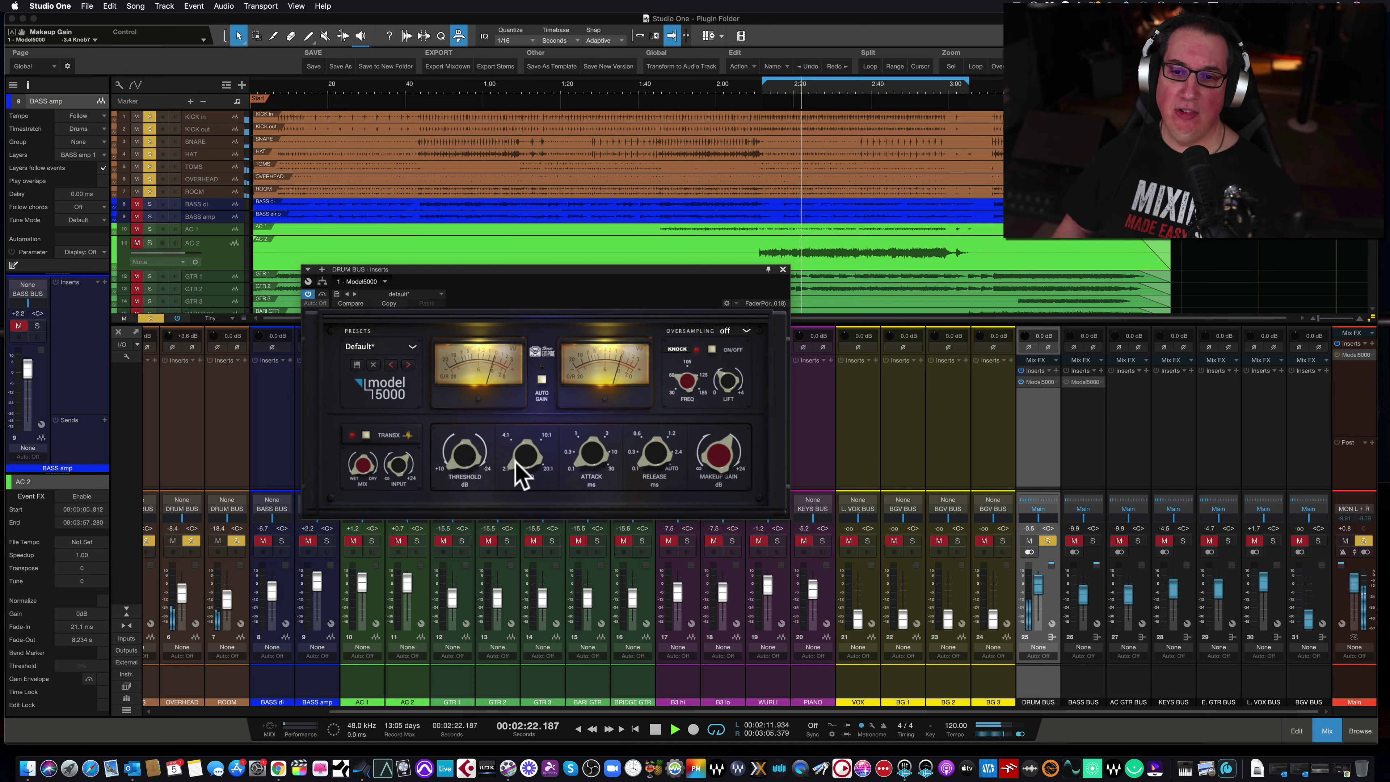
- Adjust the ratio and threshold and set input gain to 0.9, comparing with bypass
left_click_drag(524, 473, 655, 410)
left_click(590, 359)
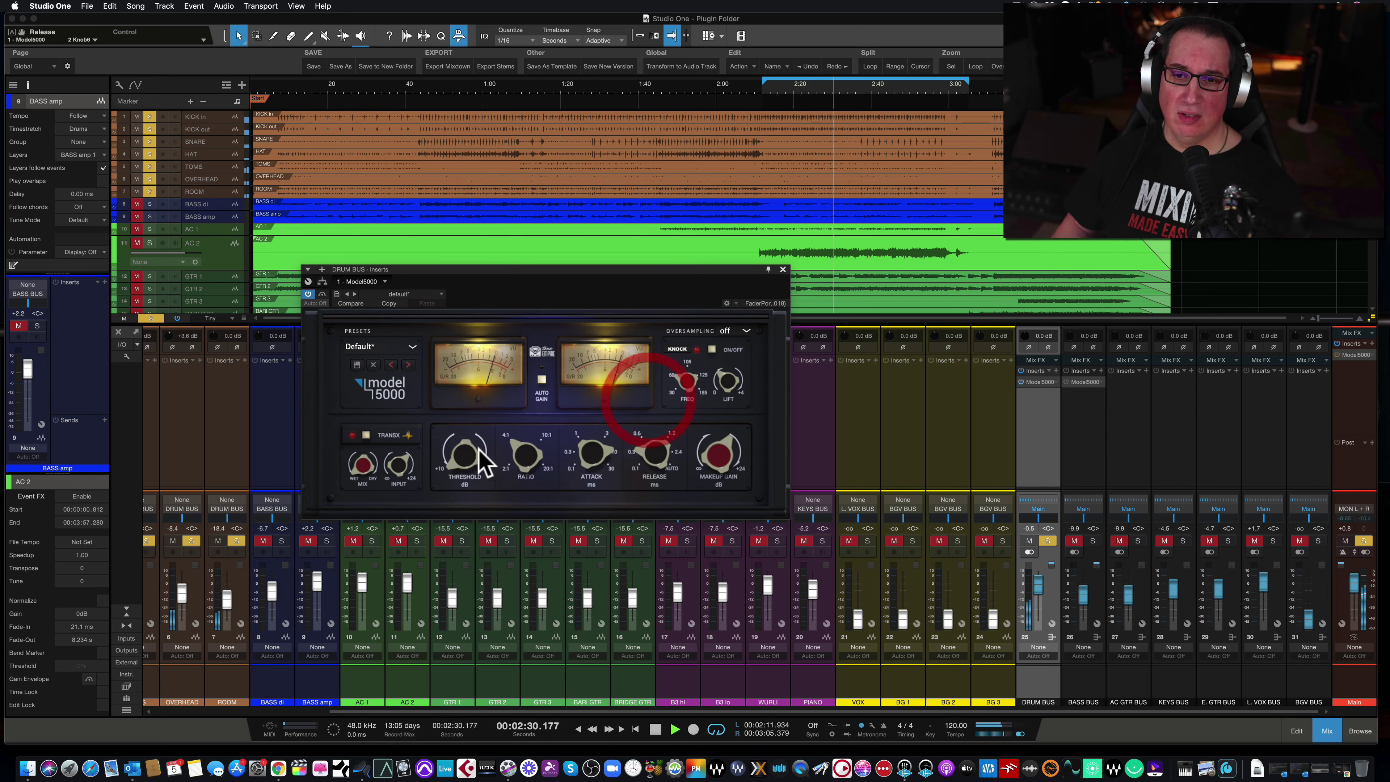
left_click_drag(461, 459, 469, 361)
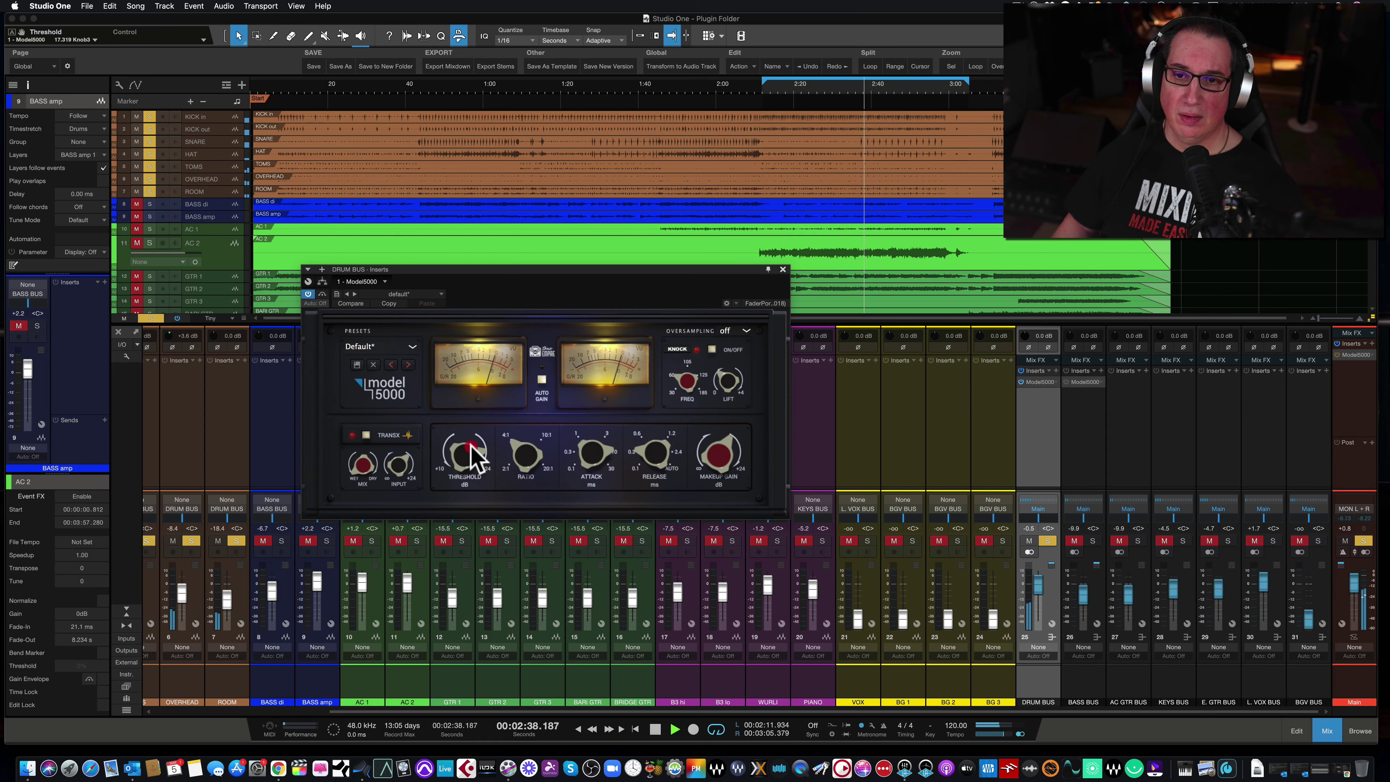
left_click_drag(471, 458, 495, 454)
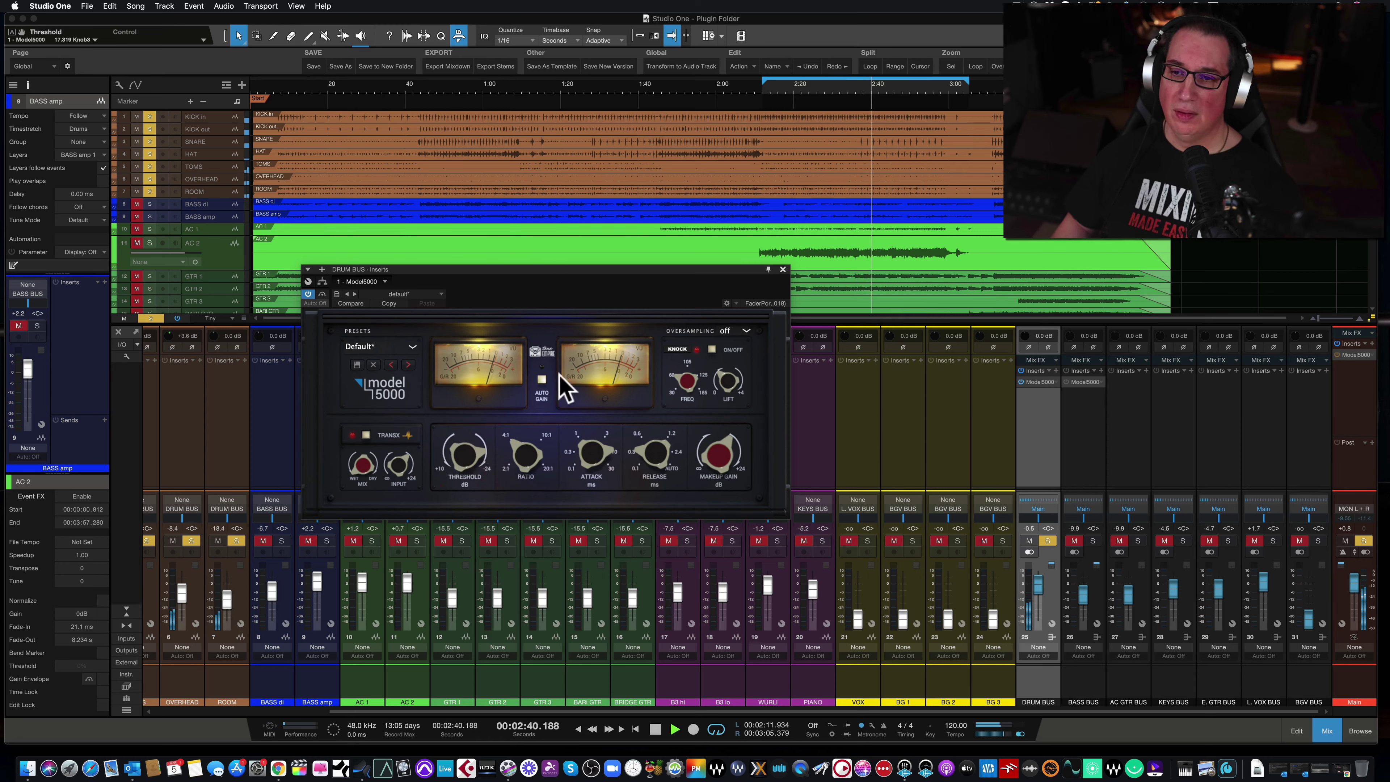
left_click(322, 295)
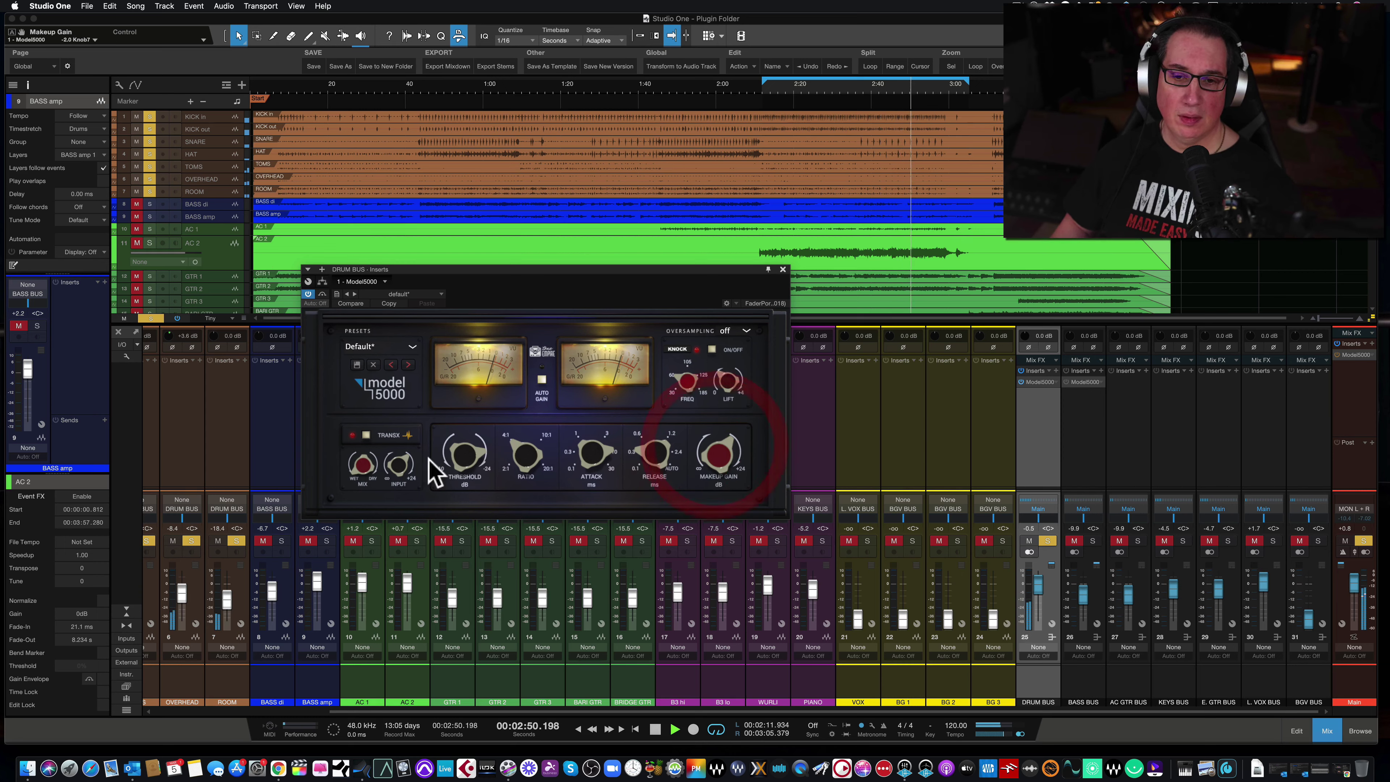
left_click_drag(394, 460, 387, 435)
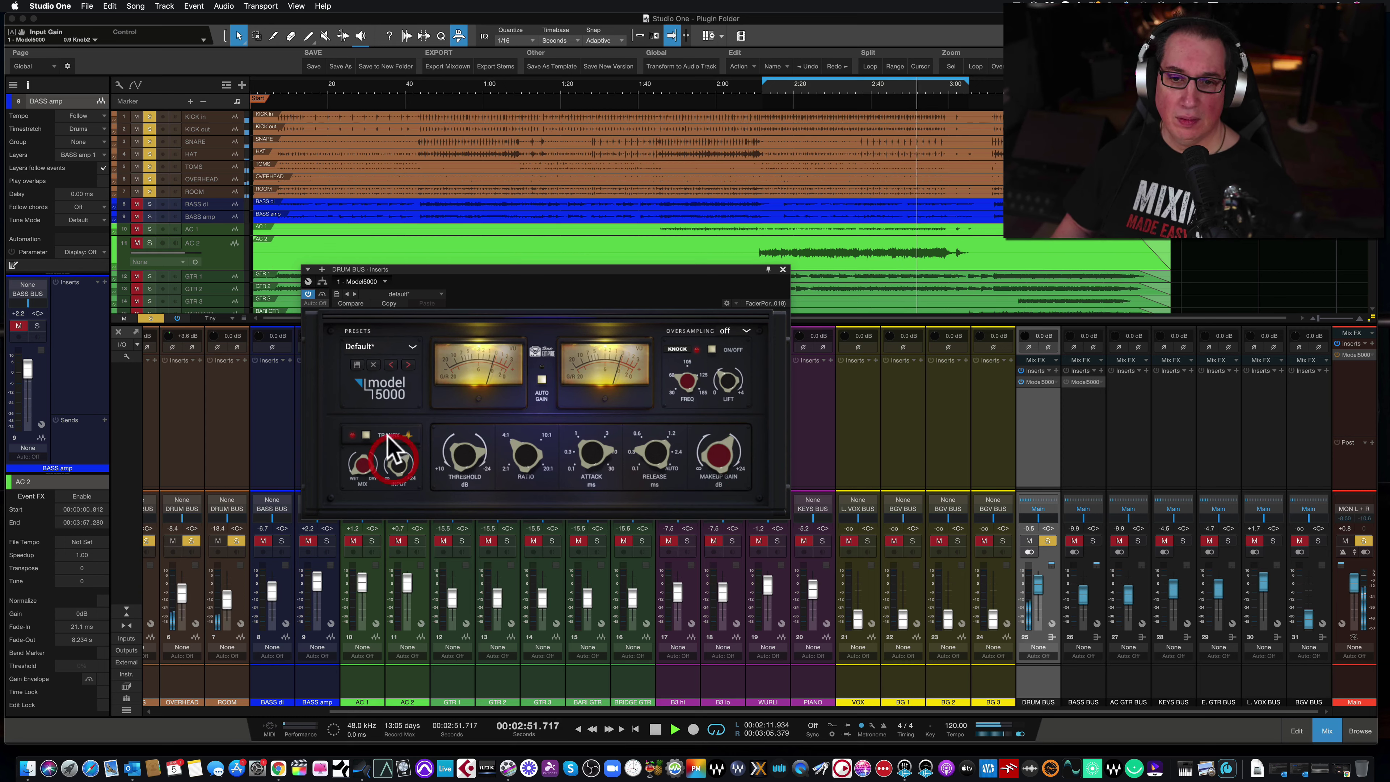
left_click(322, 295)
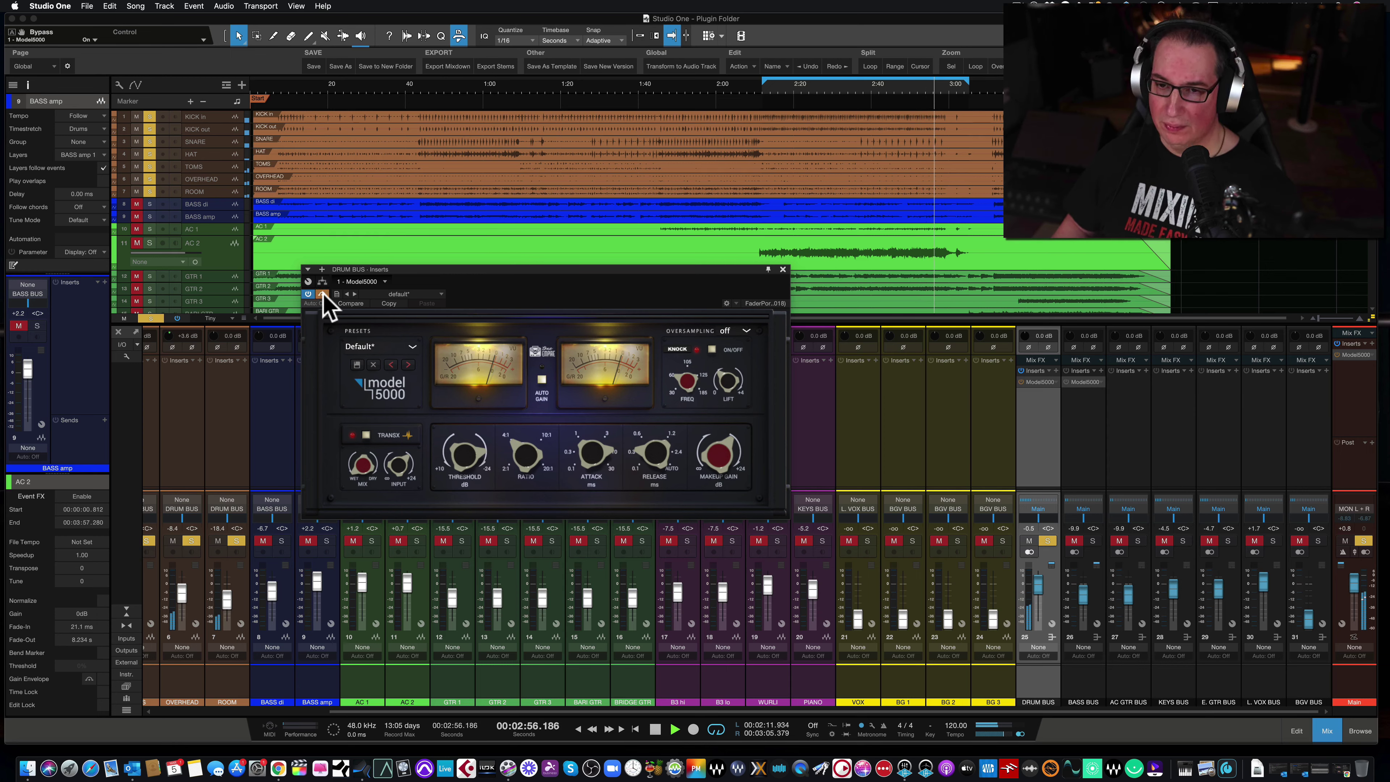
left_click(323, 295)
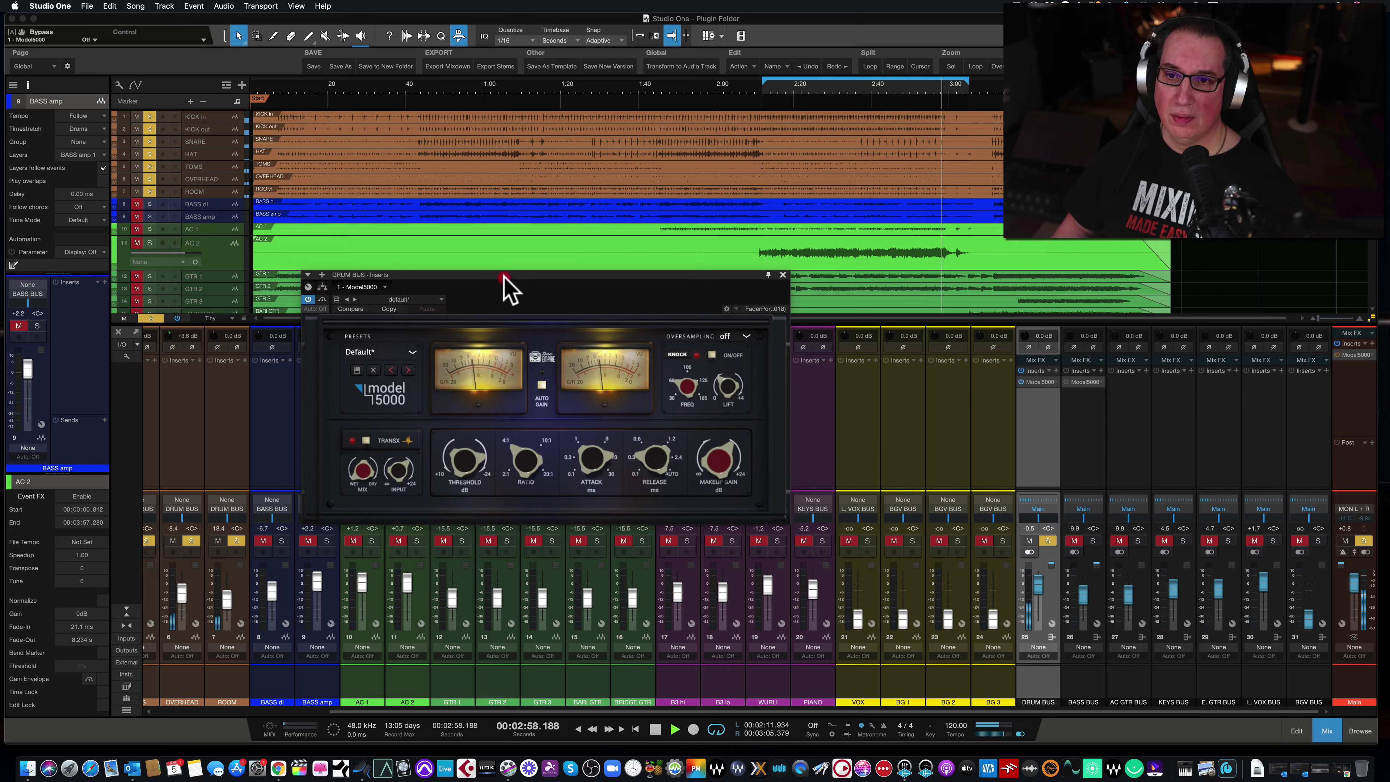
- Reposition the compressor window and restart playback from about 2:13
left_click_drag(504, 277, 509, 278)
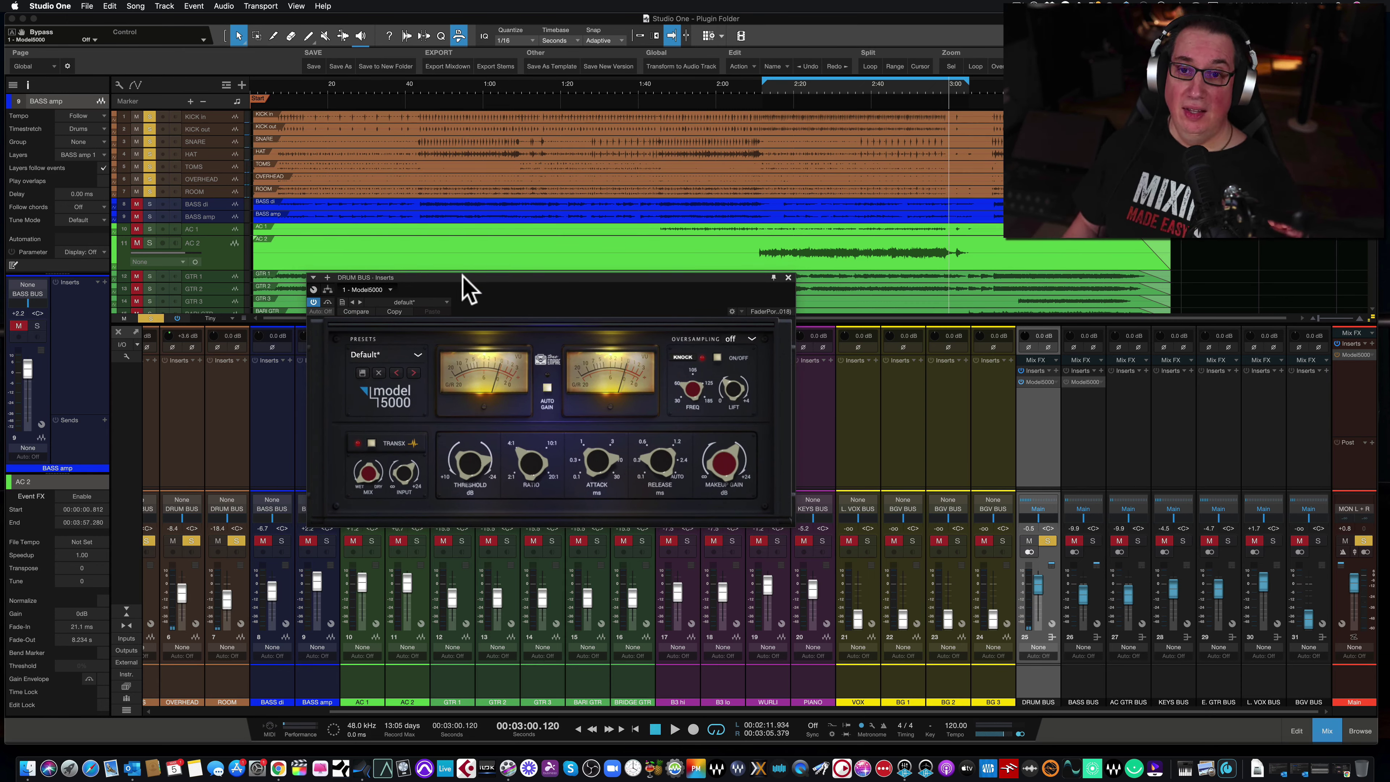
left_click_drag(462, 272, 461, 277)
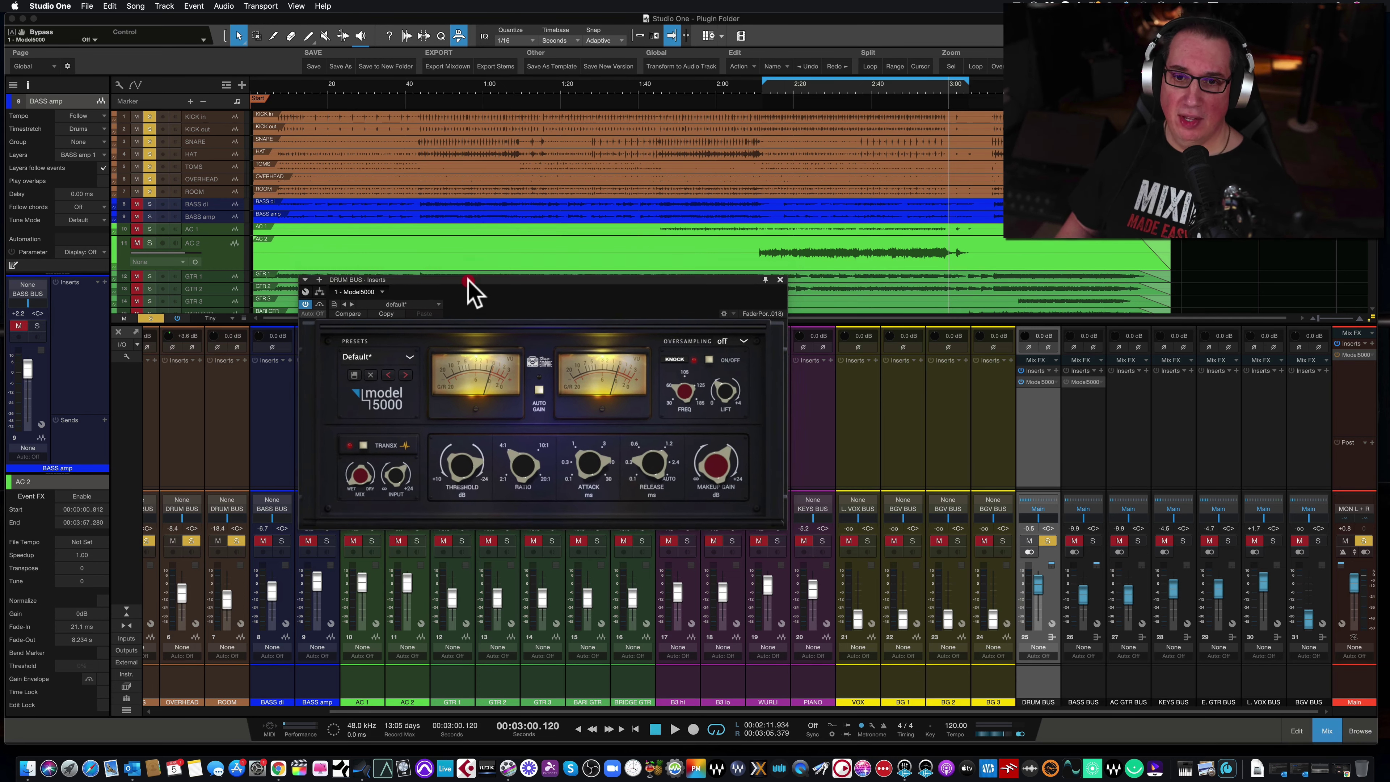
left_click_drag(471, 279, 473, 270)
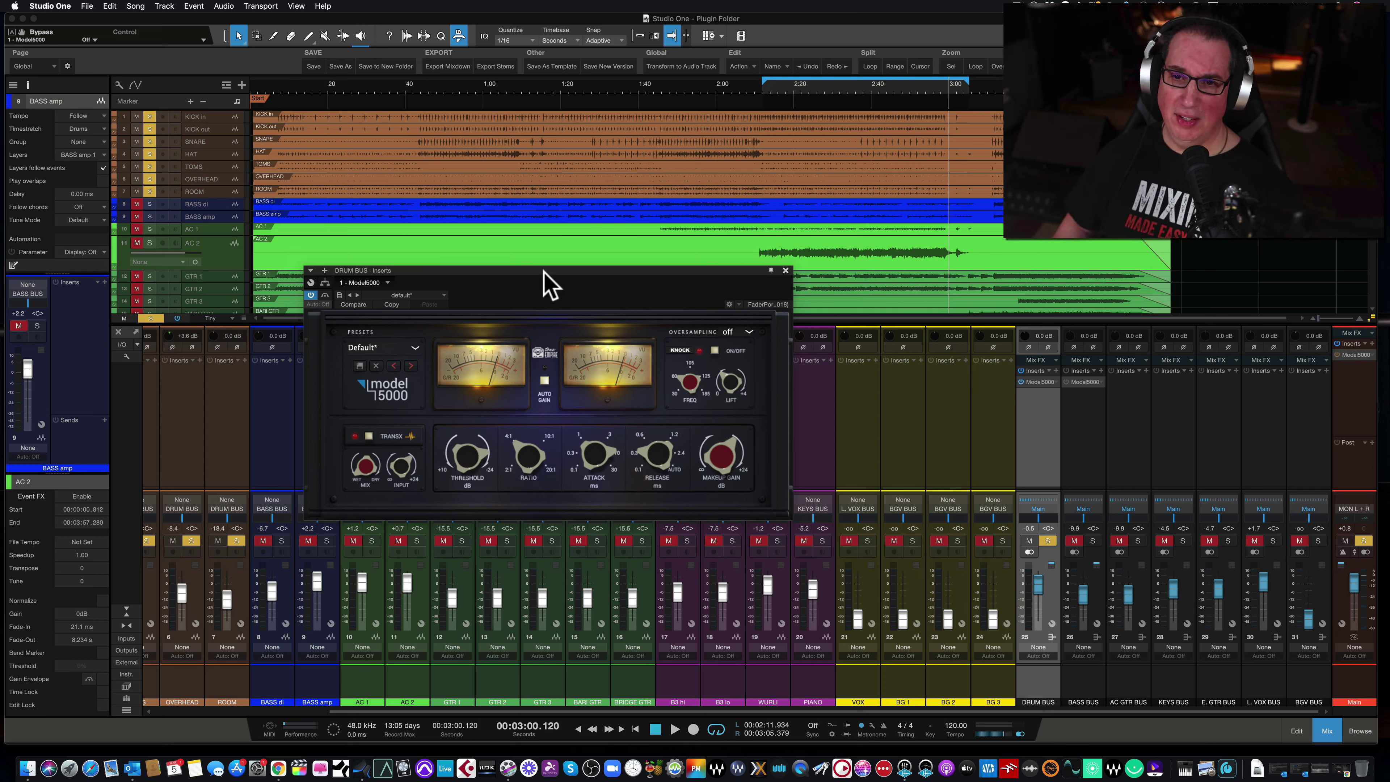
left_click_drag(545, 271, 568, 264)
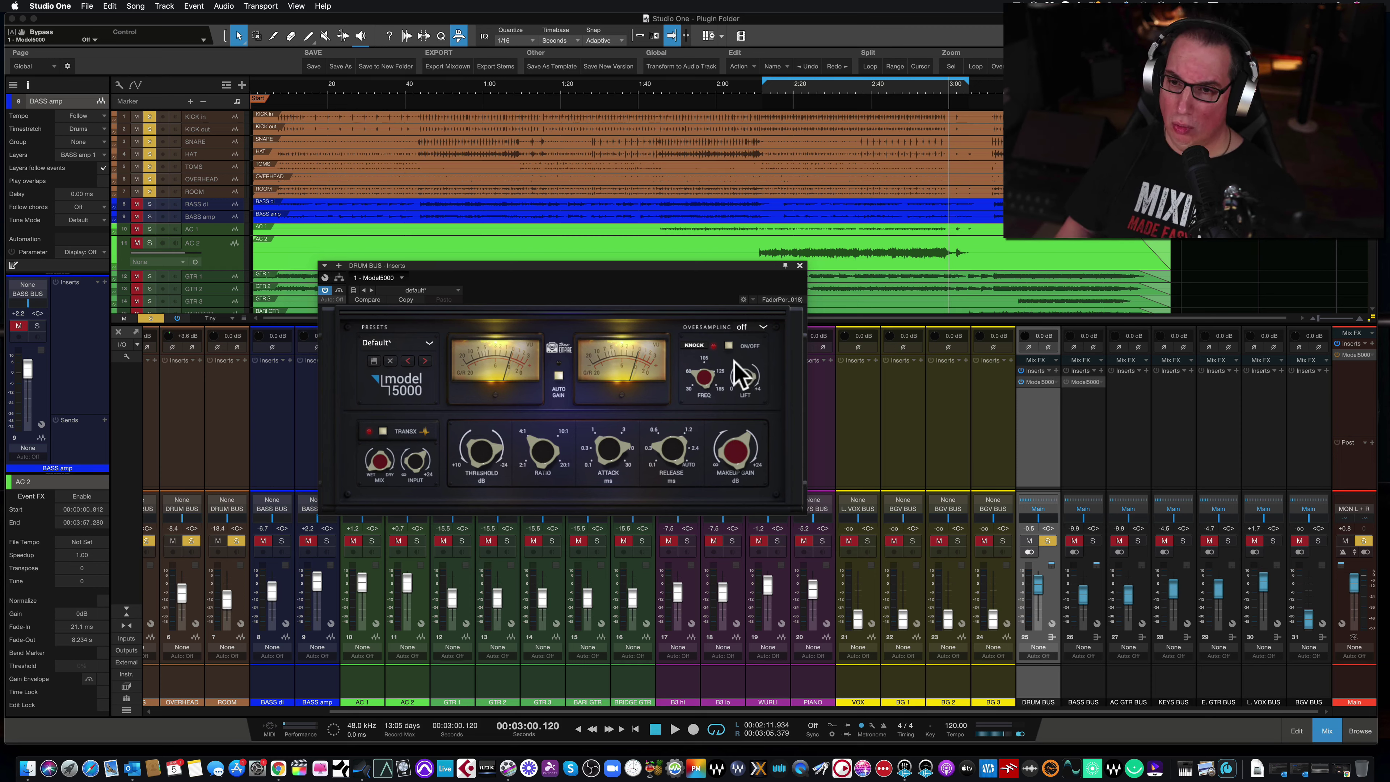
left_click(766, 94)
key("space")
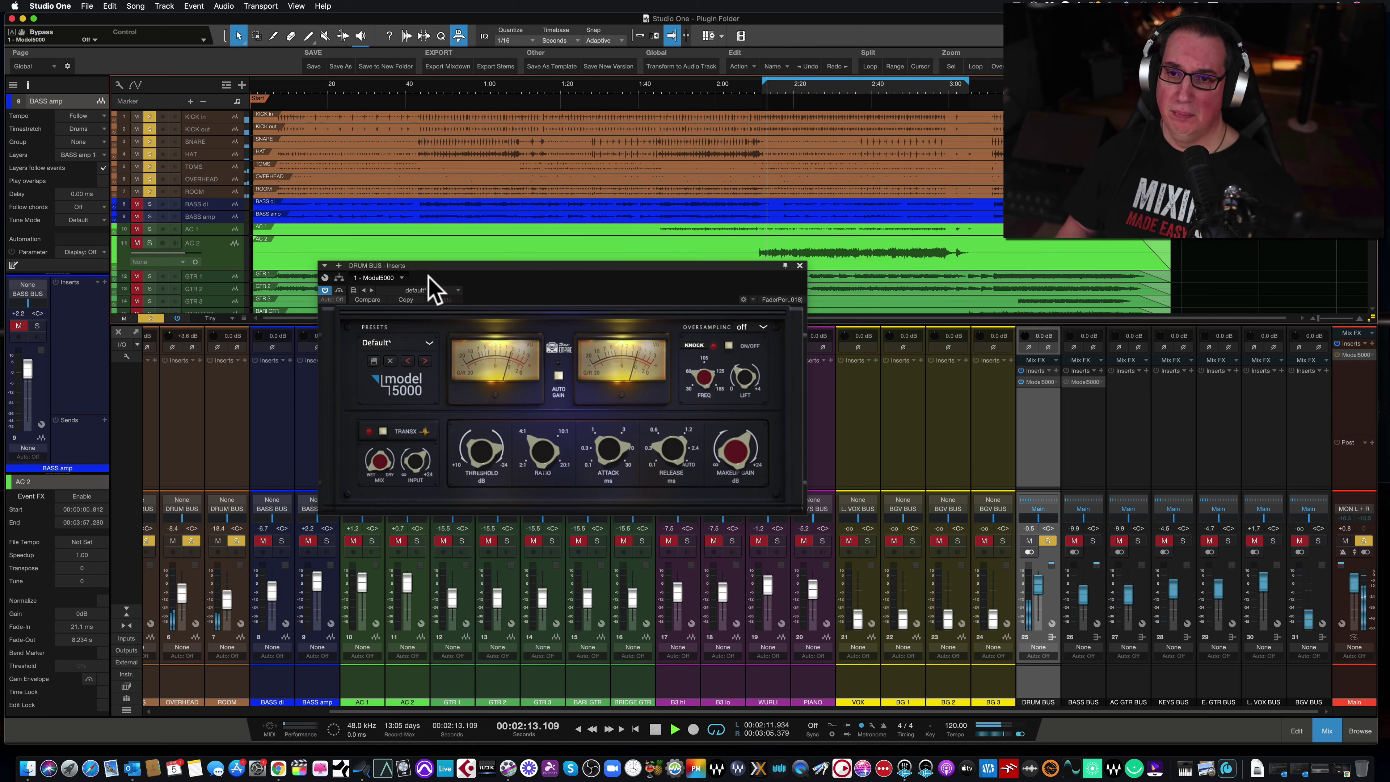
left_click(339, 291)
left_click(339, 291)
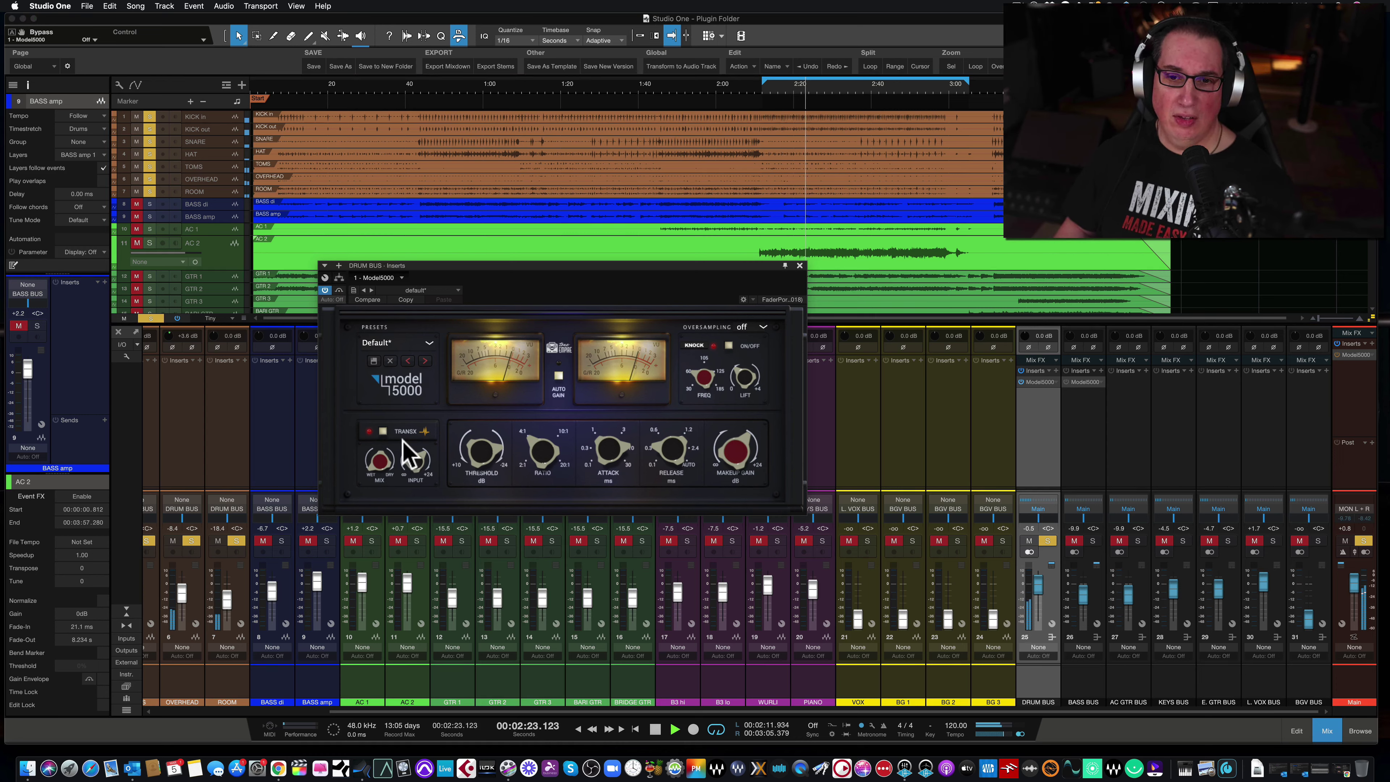
left_click(383, 432)
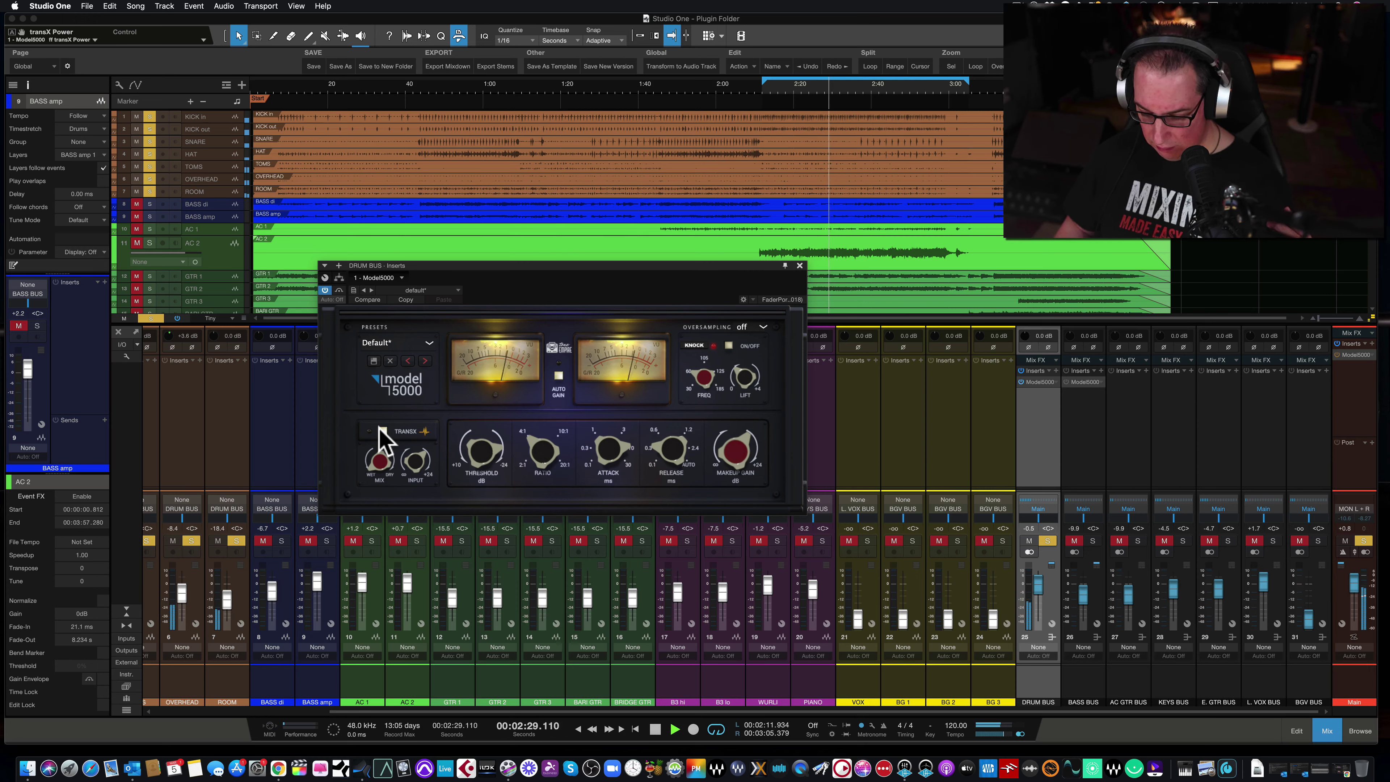
left_click(382, 433)
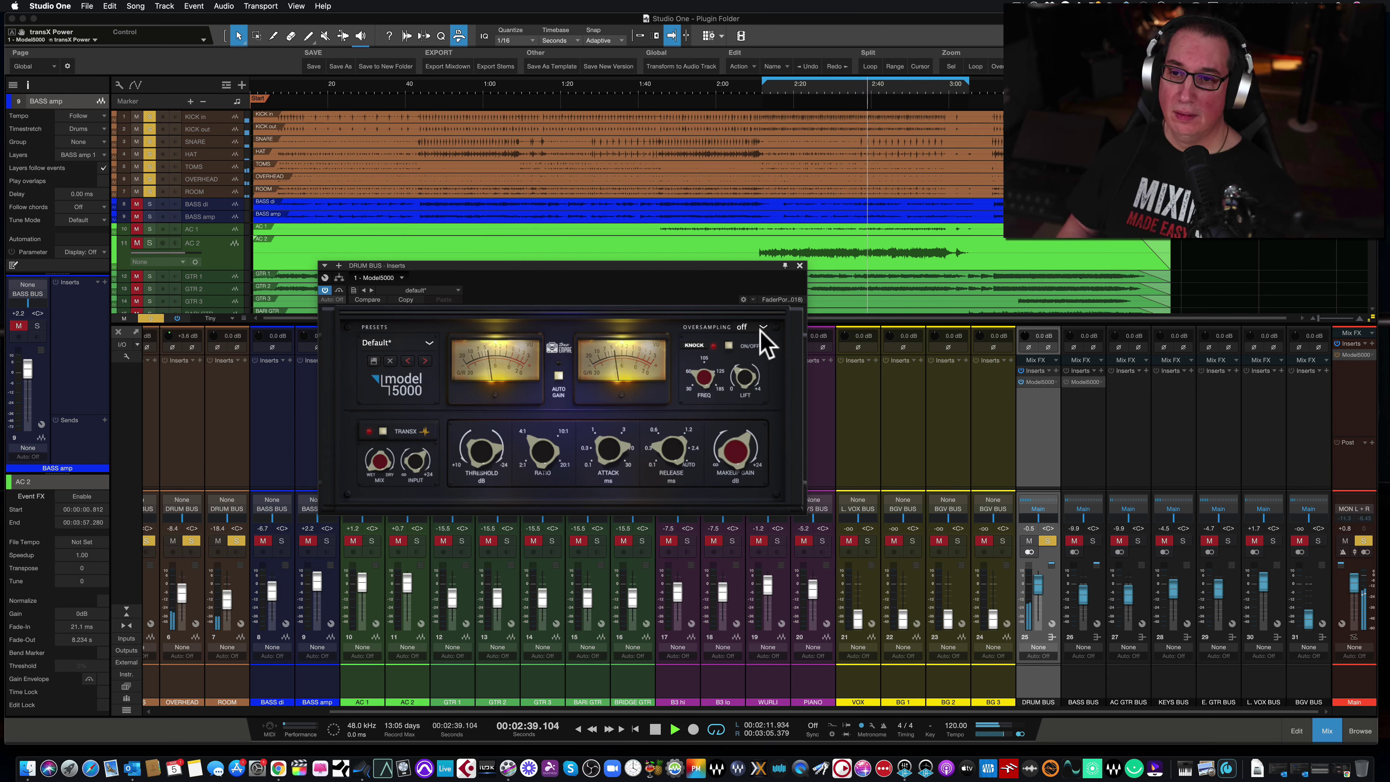
left_click(730, 346)
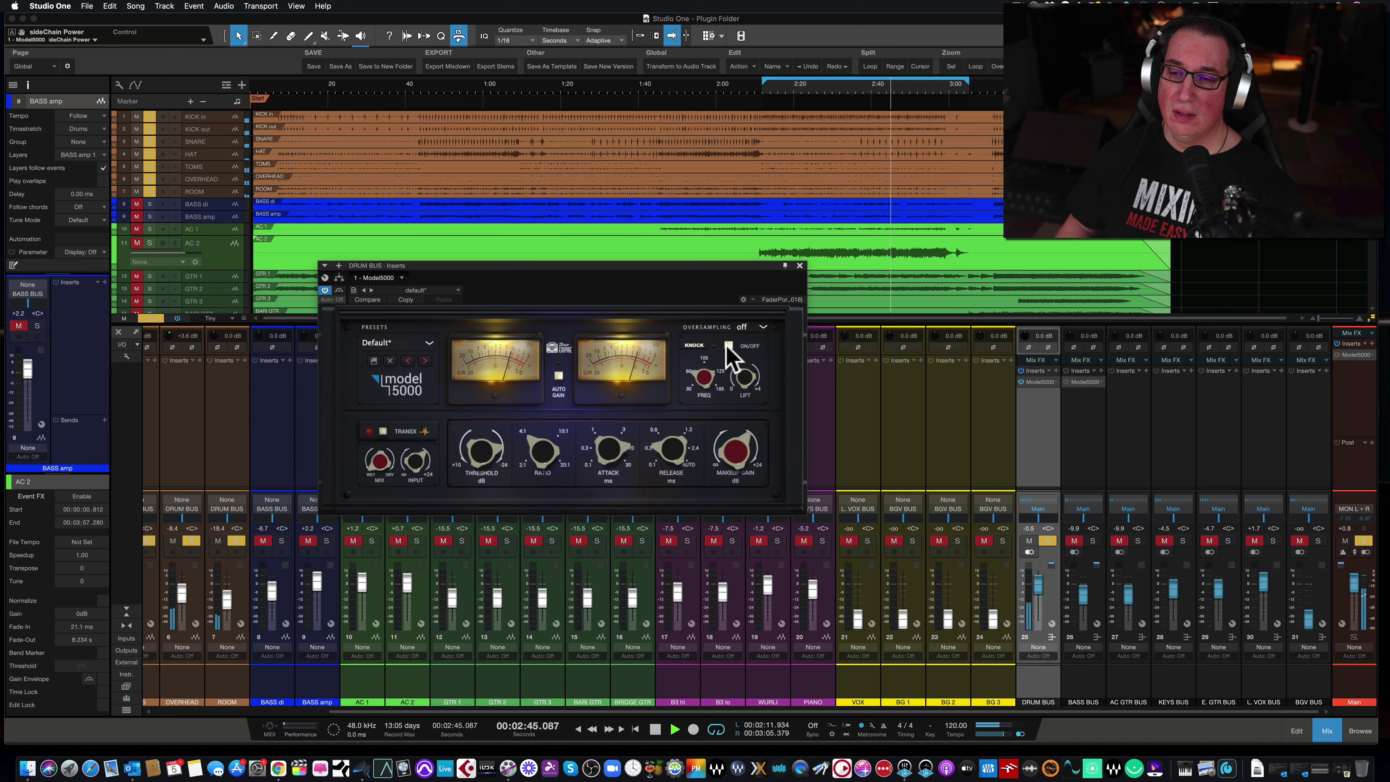
left_click(728, 346)
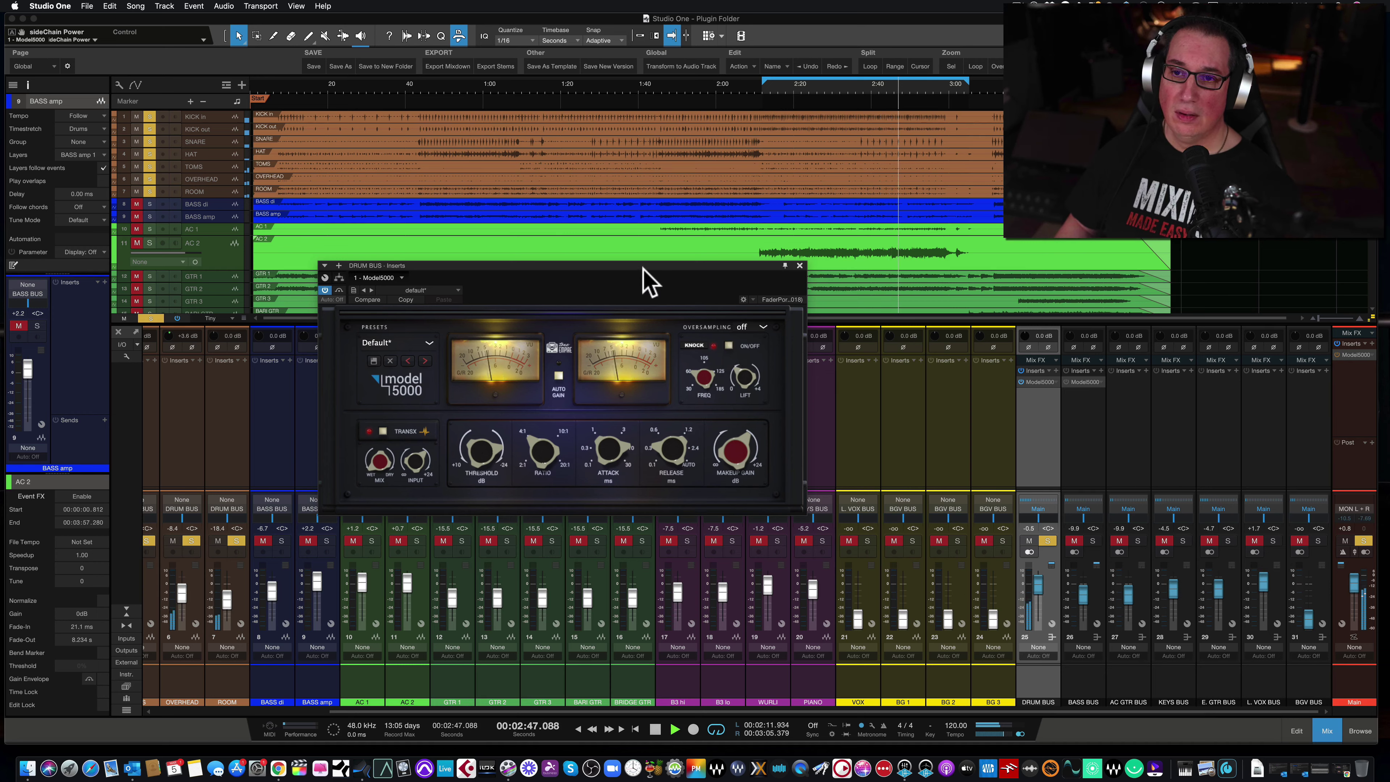
left_click_drag(643, 267, 634, 276)
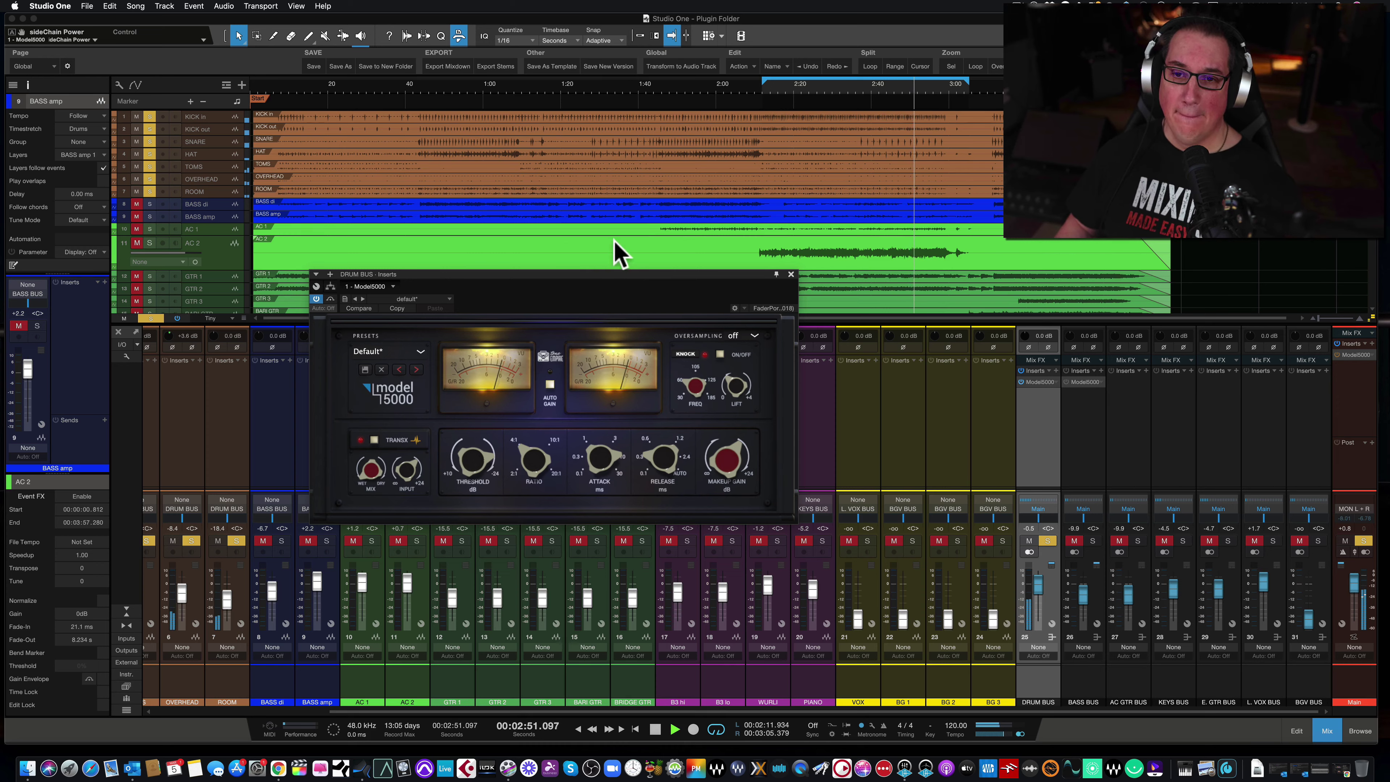
- Open the Performance Monitor beside the mixer and select the Model5000 insert
left_click(296, 6)
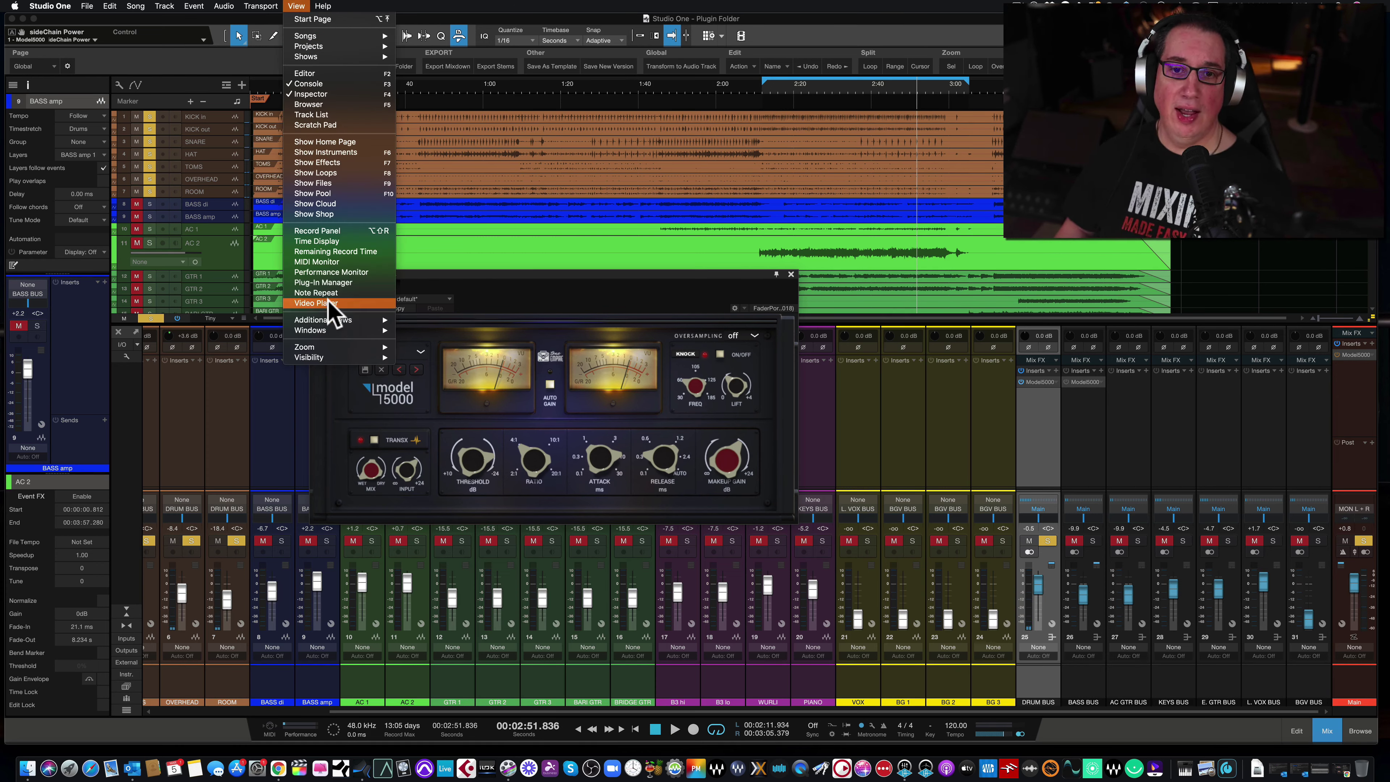
left_click(331, 272)
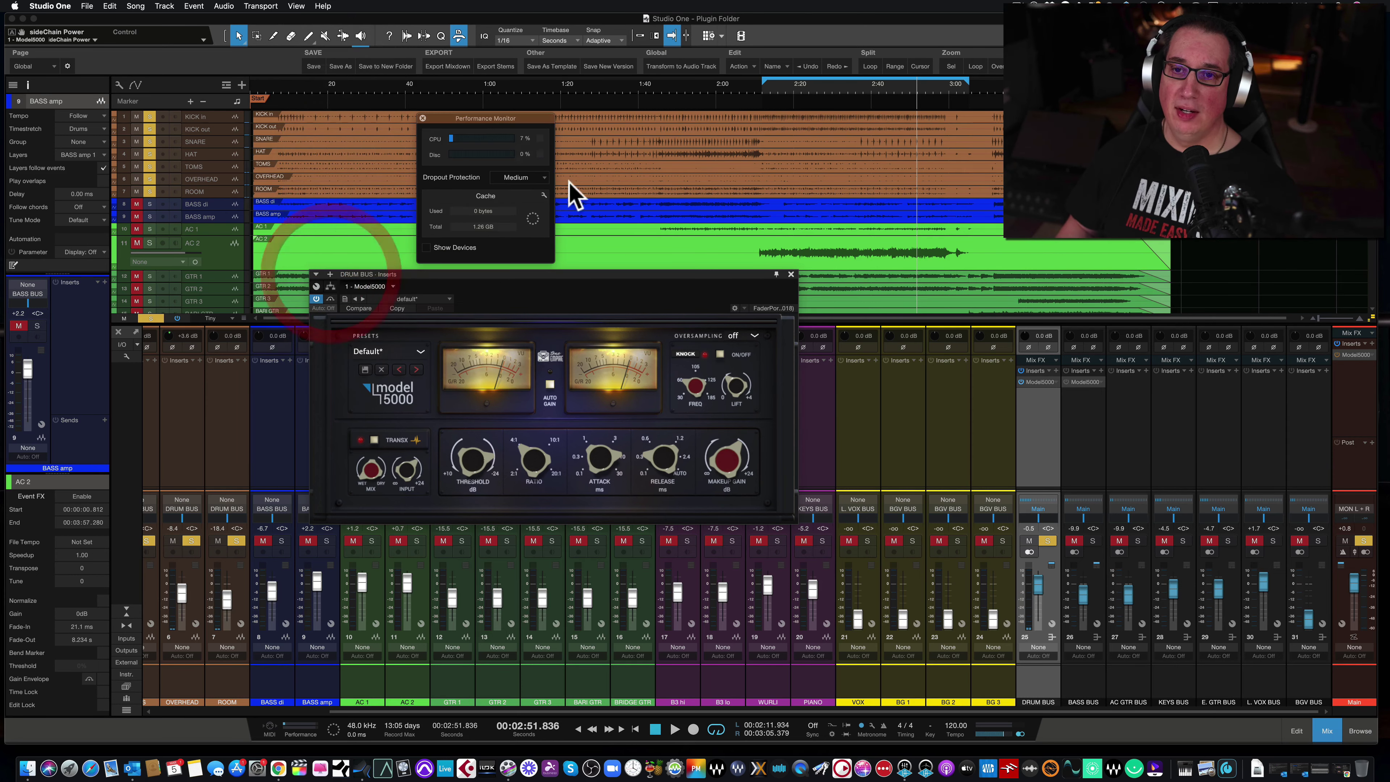
left_click_drag(504, 130, 566, 118)
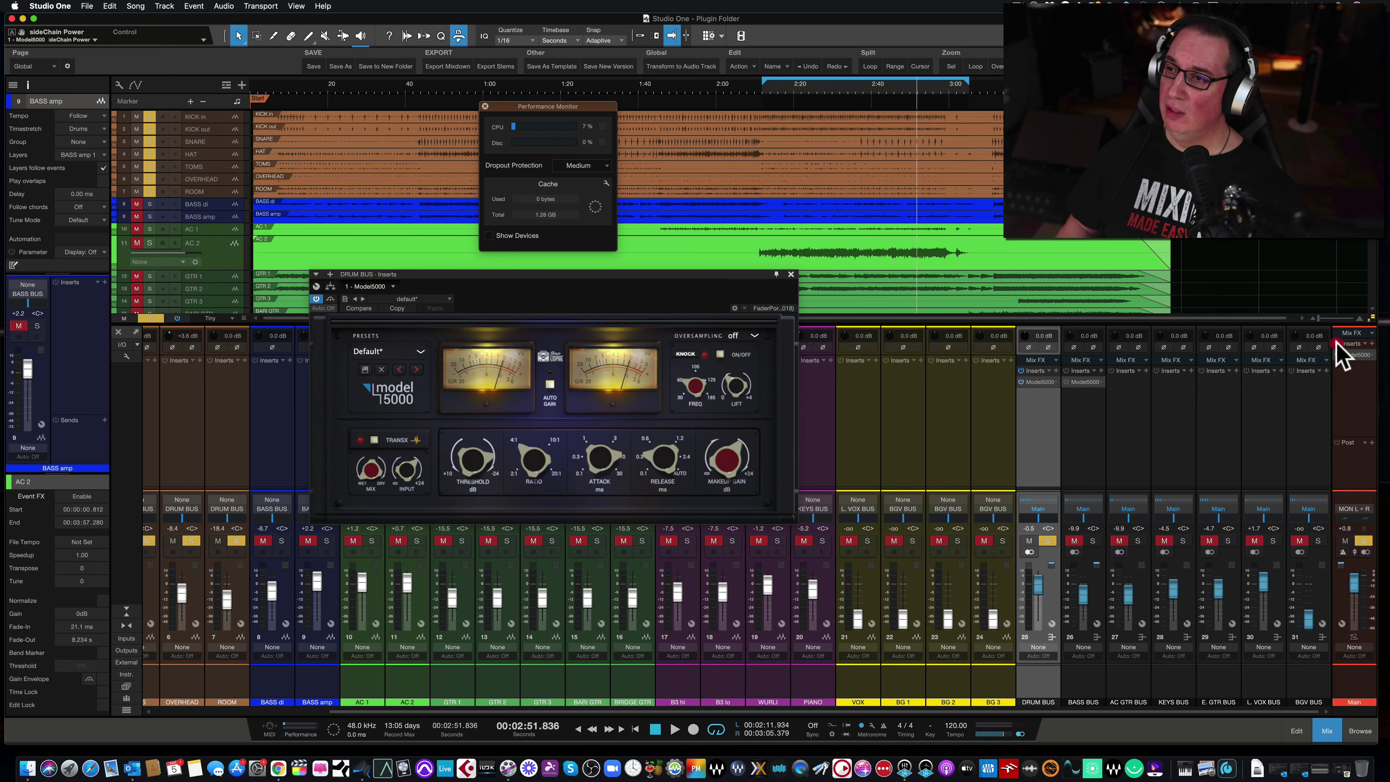
left_click(1337, 353)
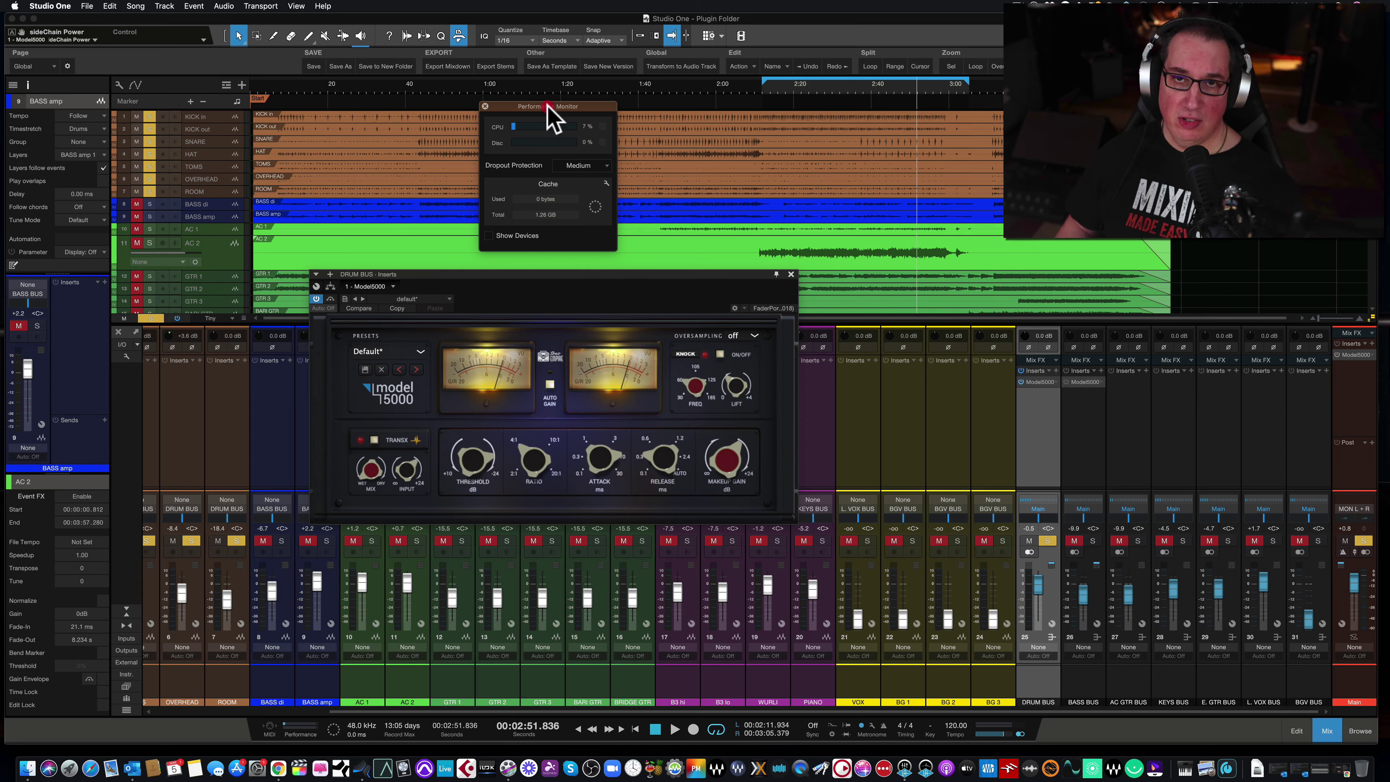
left_click_drag(547, 109, 528, 98)
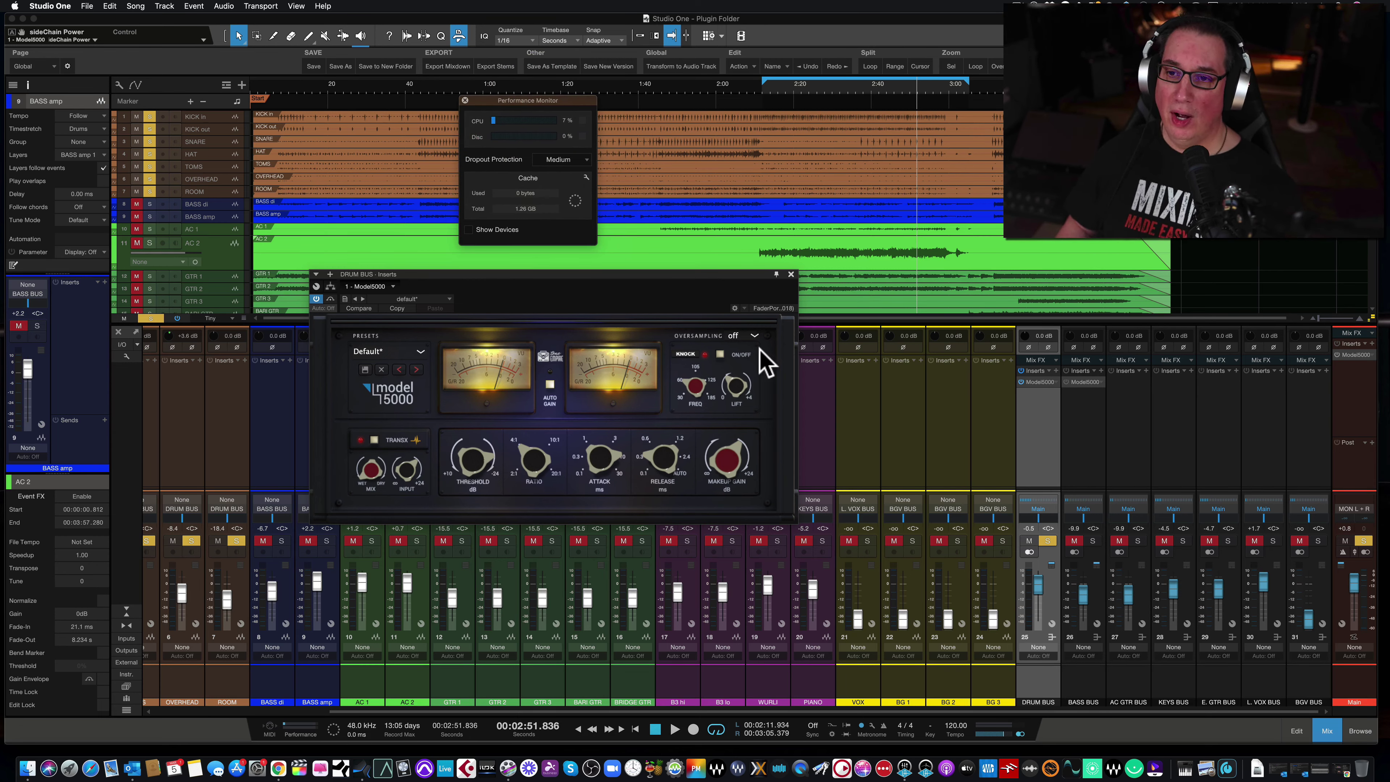
- Step the Model5000 oversampling through 2x and 4x up to 8x while watching CPU load
left_click(751, 336)
left_click(739, 358)
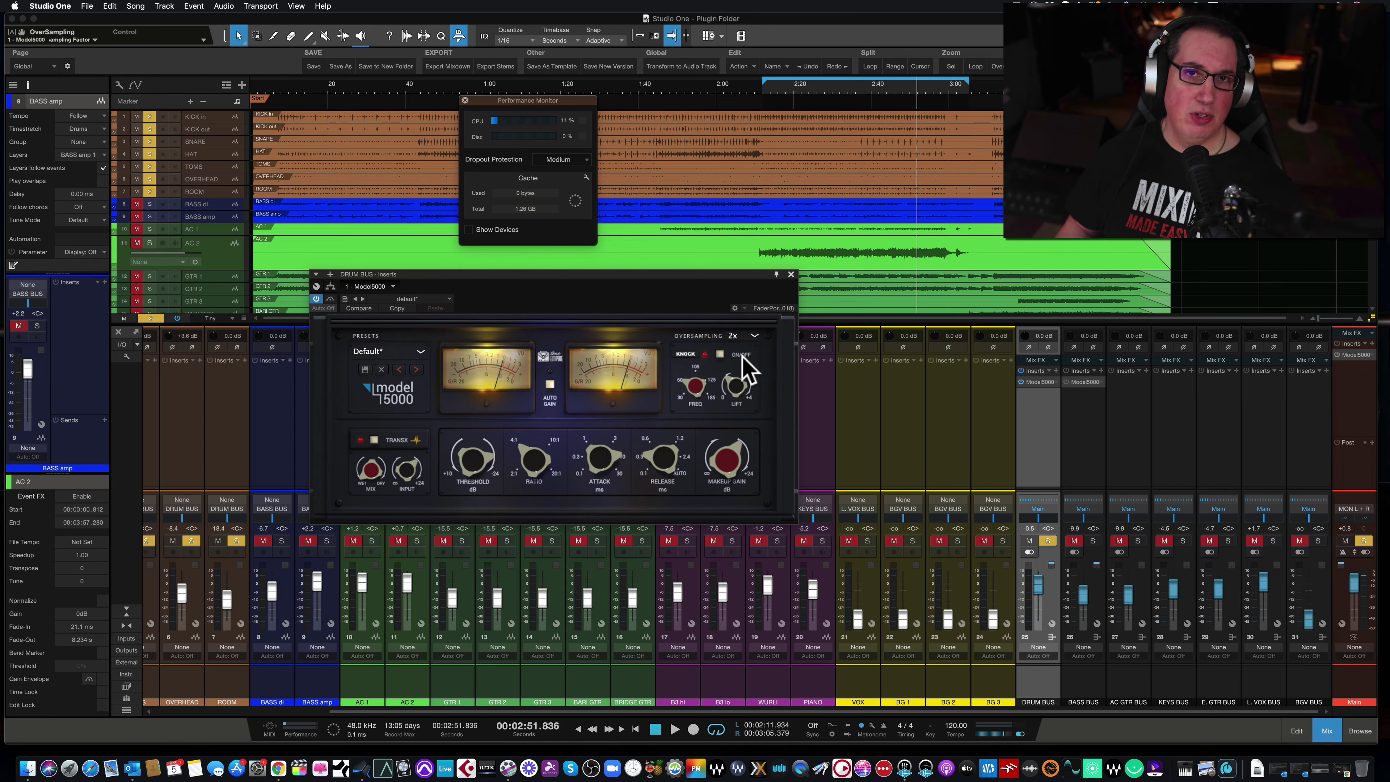
left_click(754, 336)
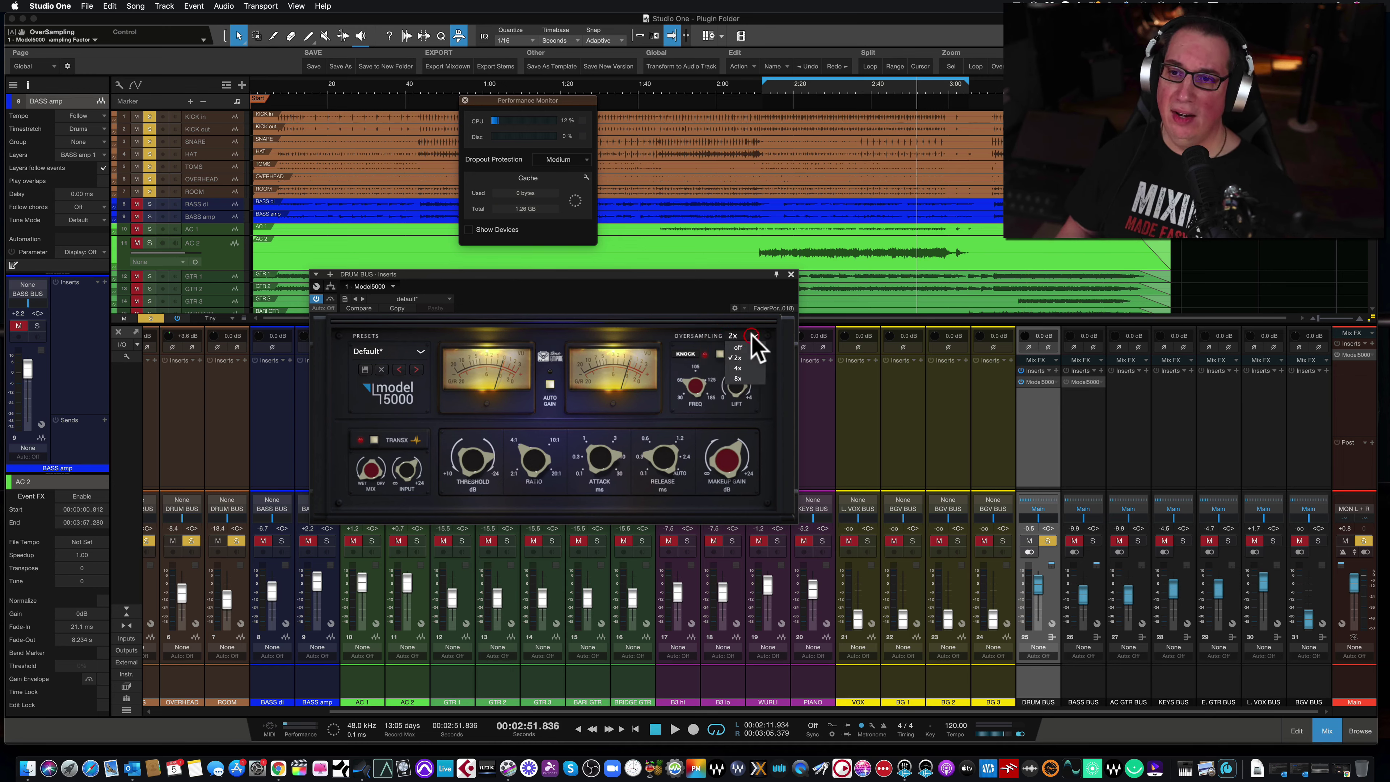
left_click(739, 367)
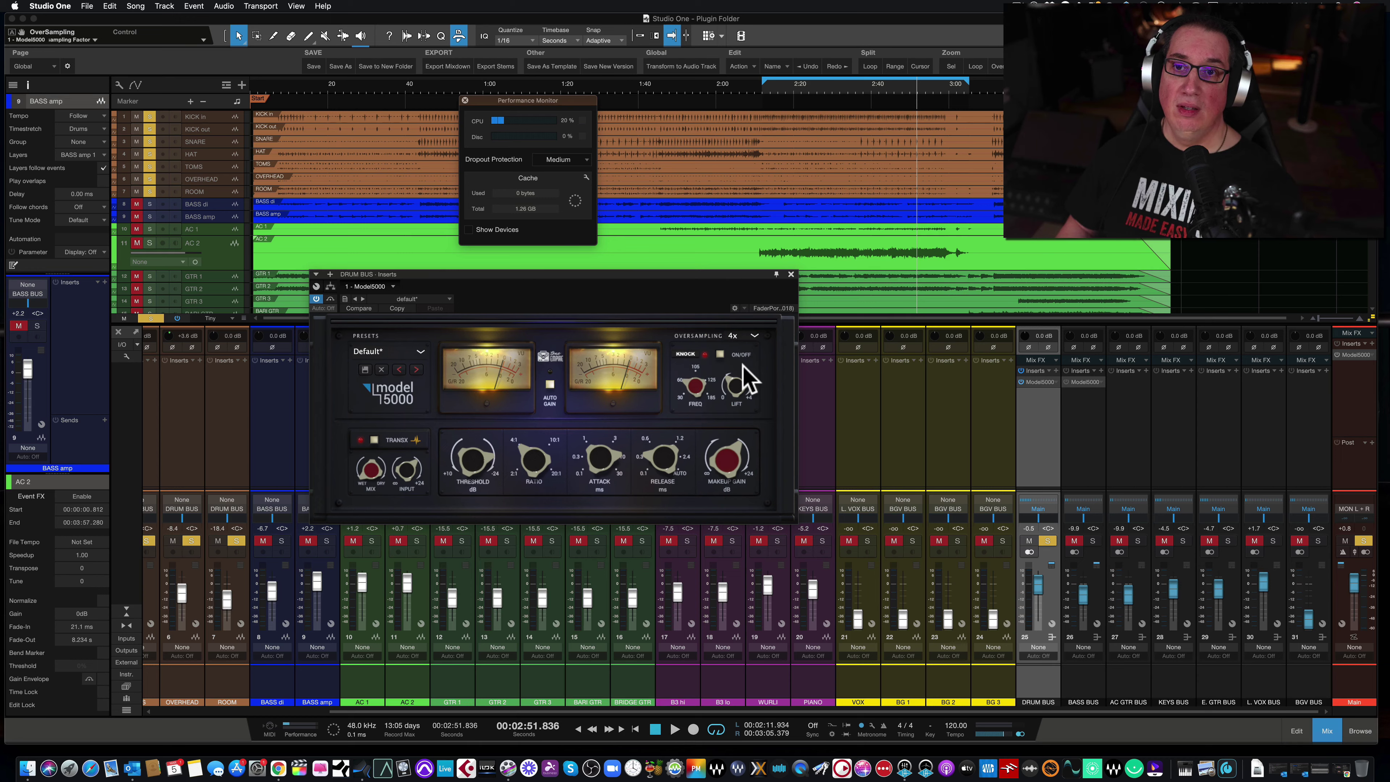
left_click(749, 335)
left_click(755, 378)
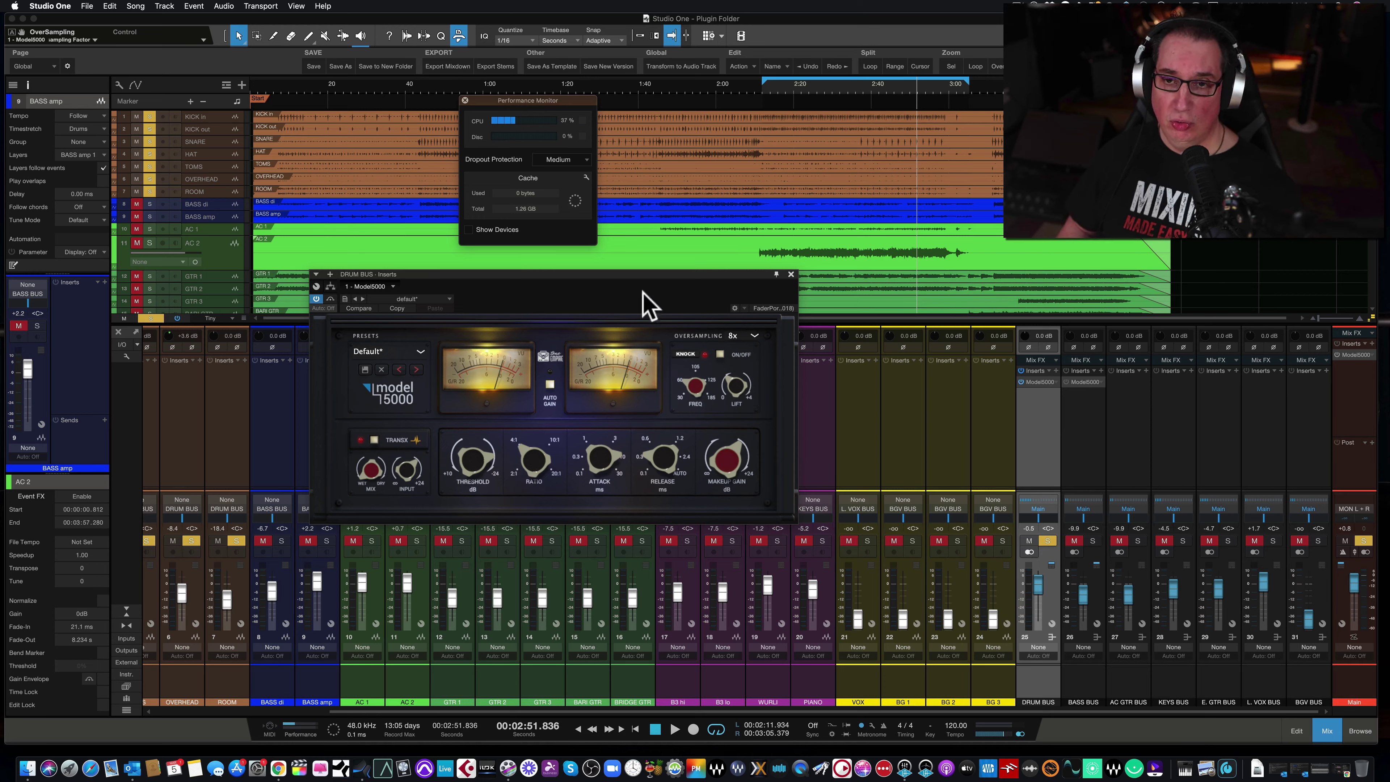
left_click_drag(505, 99, 494, 101)
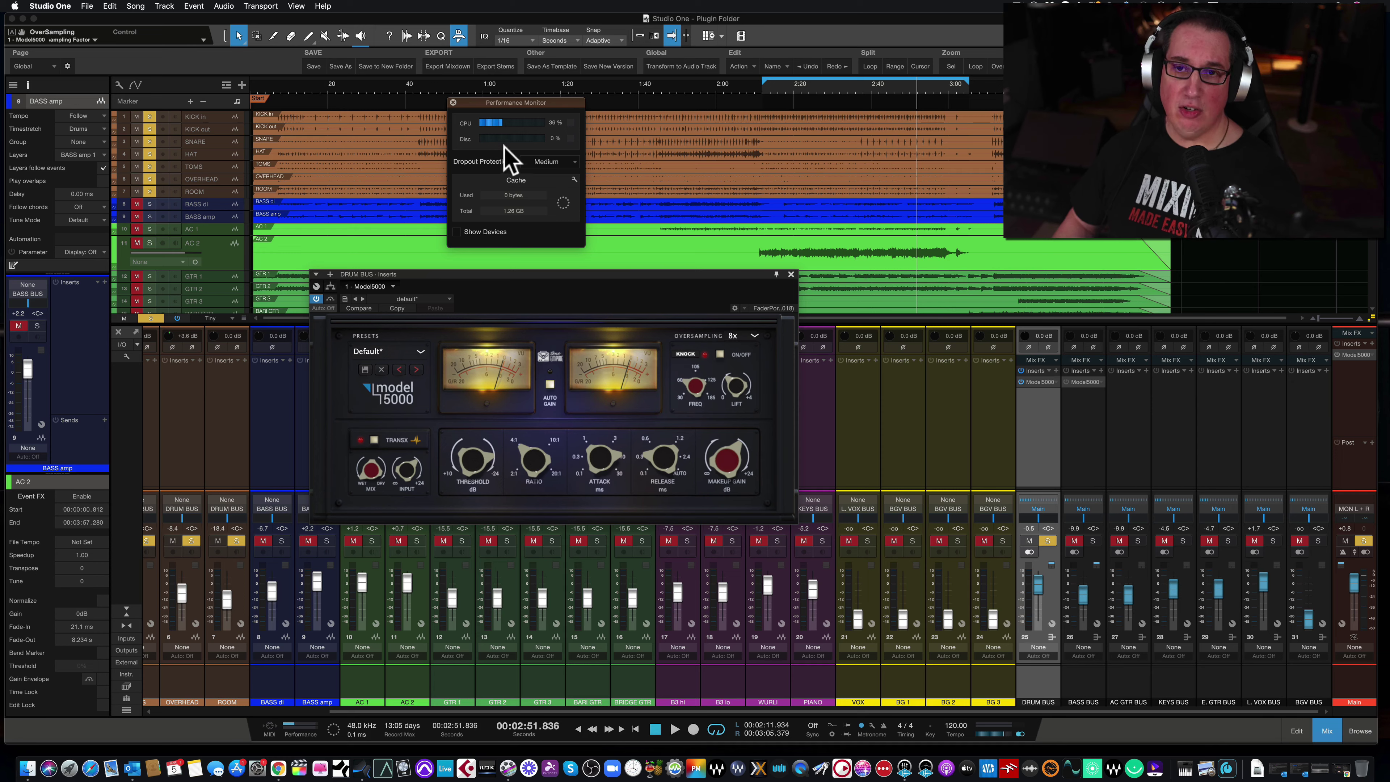
left_click(753, 335)
left_click(740, 348)
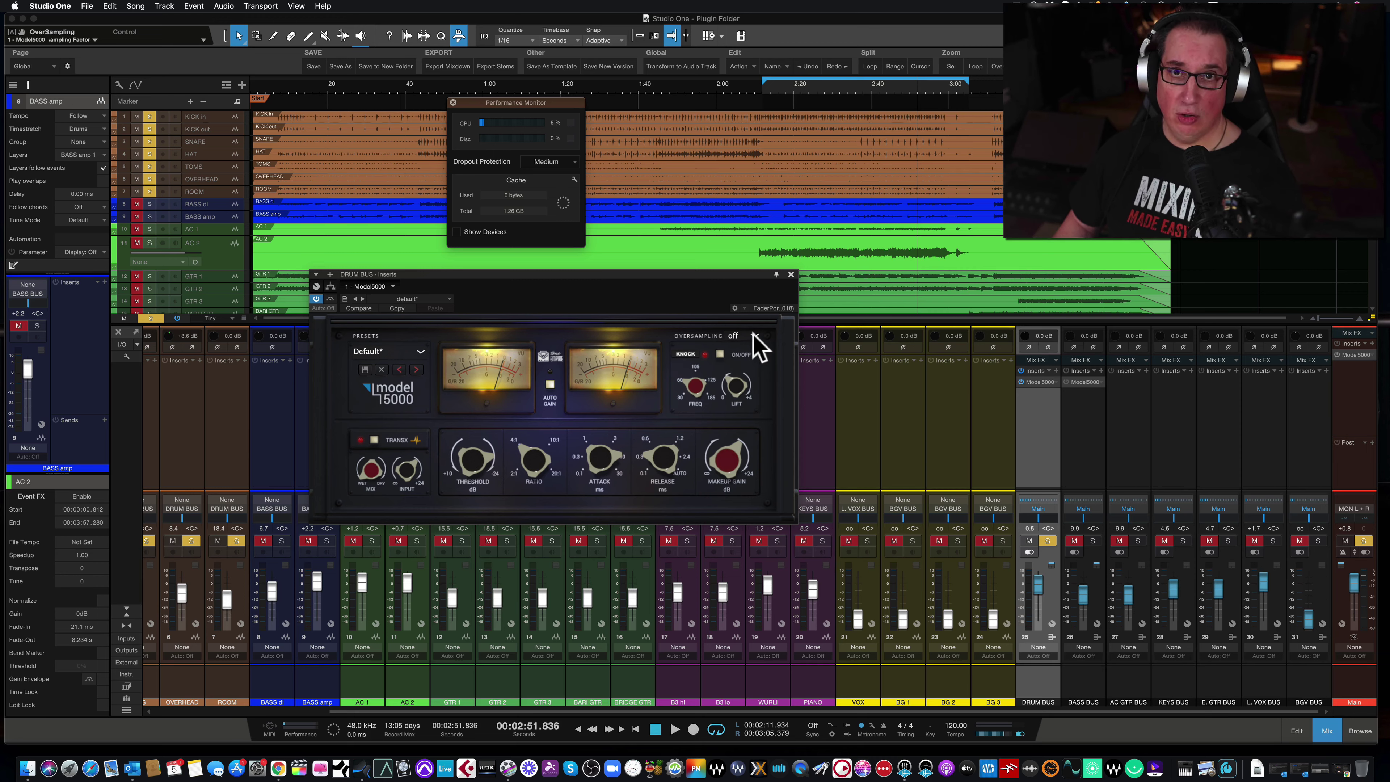
key("space")
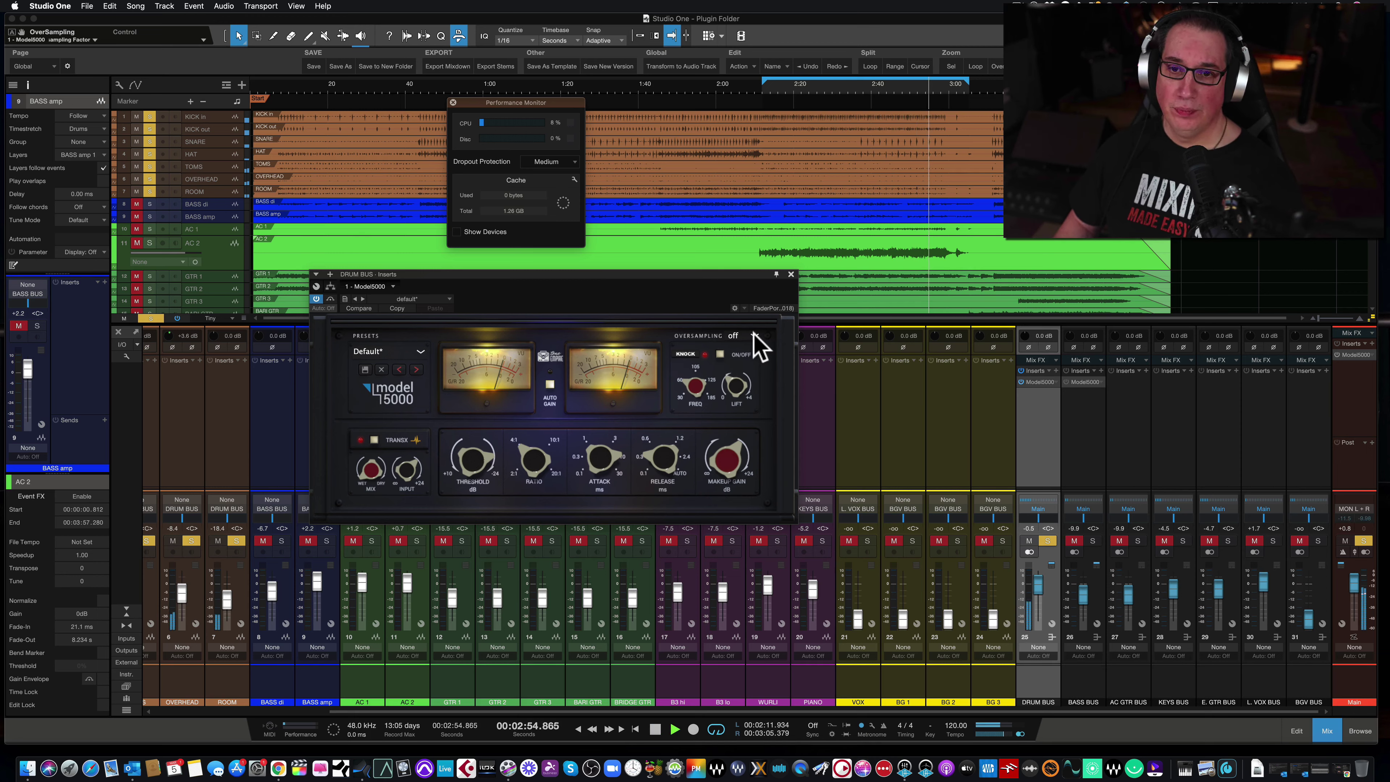
left_click(763, 96)
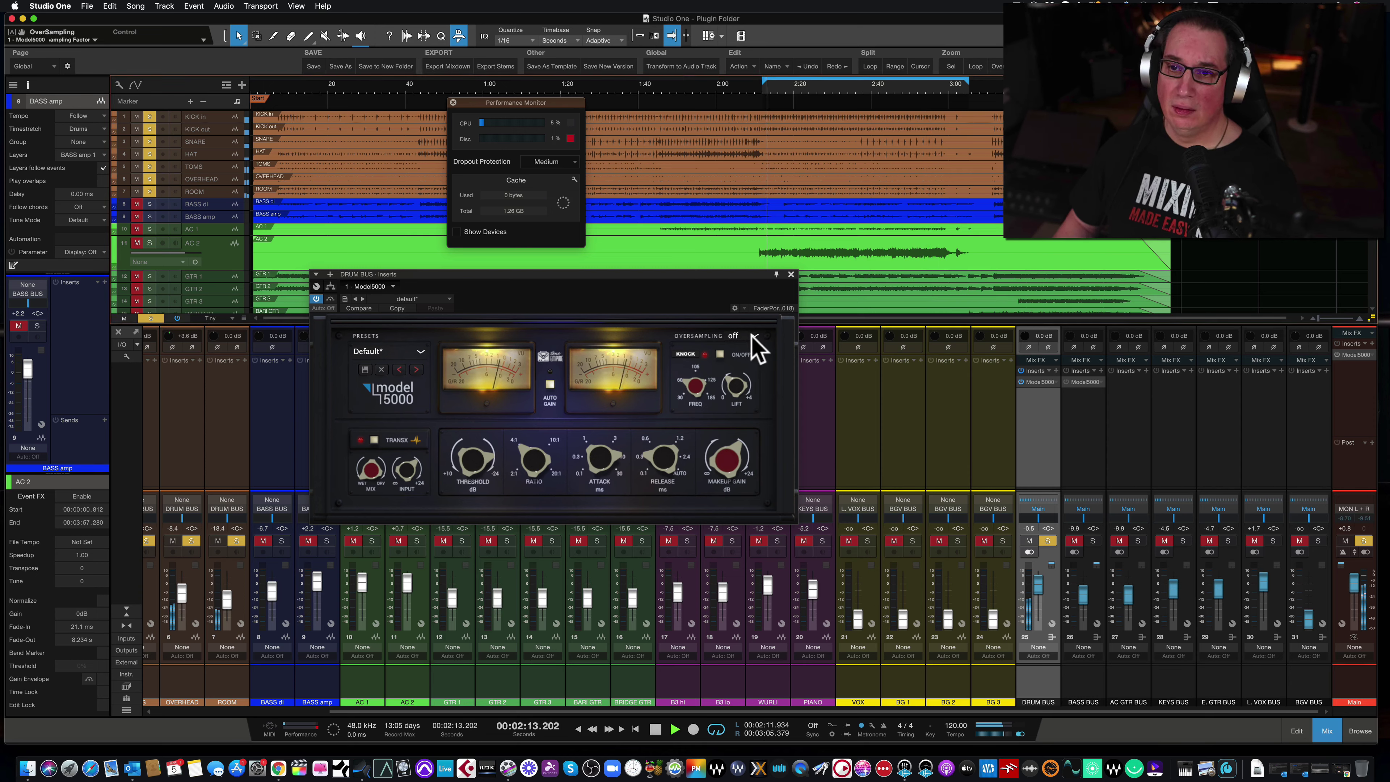
left_click(755, 335)
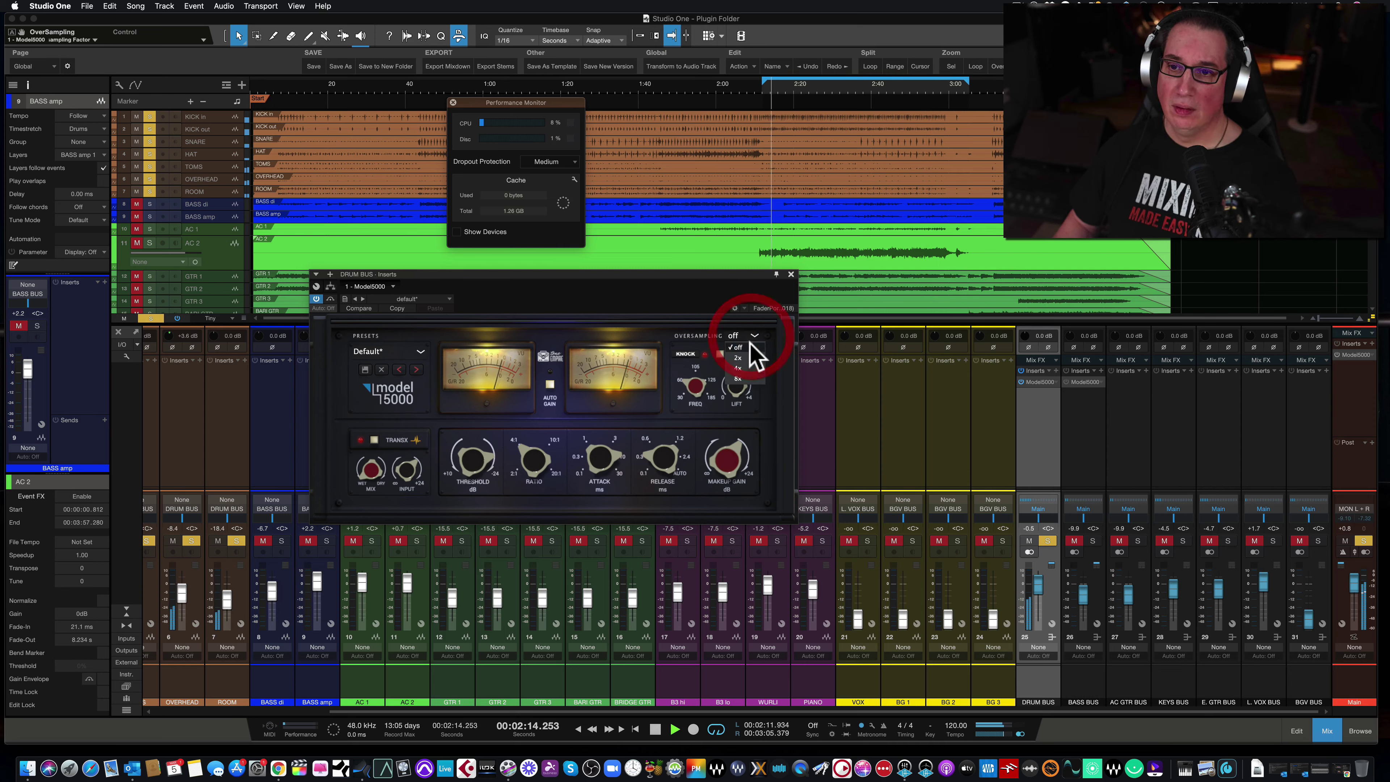
left_click(740, 359)
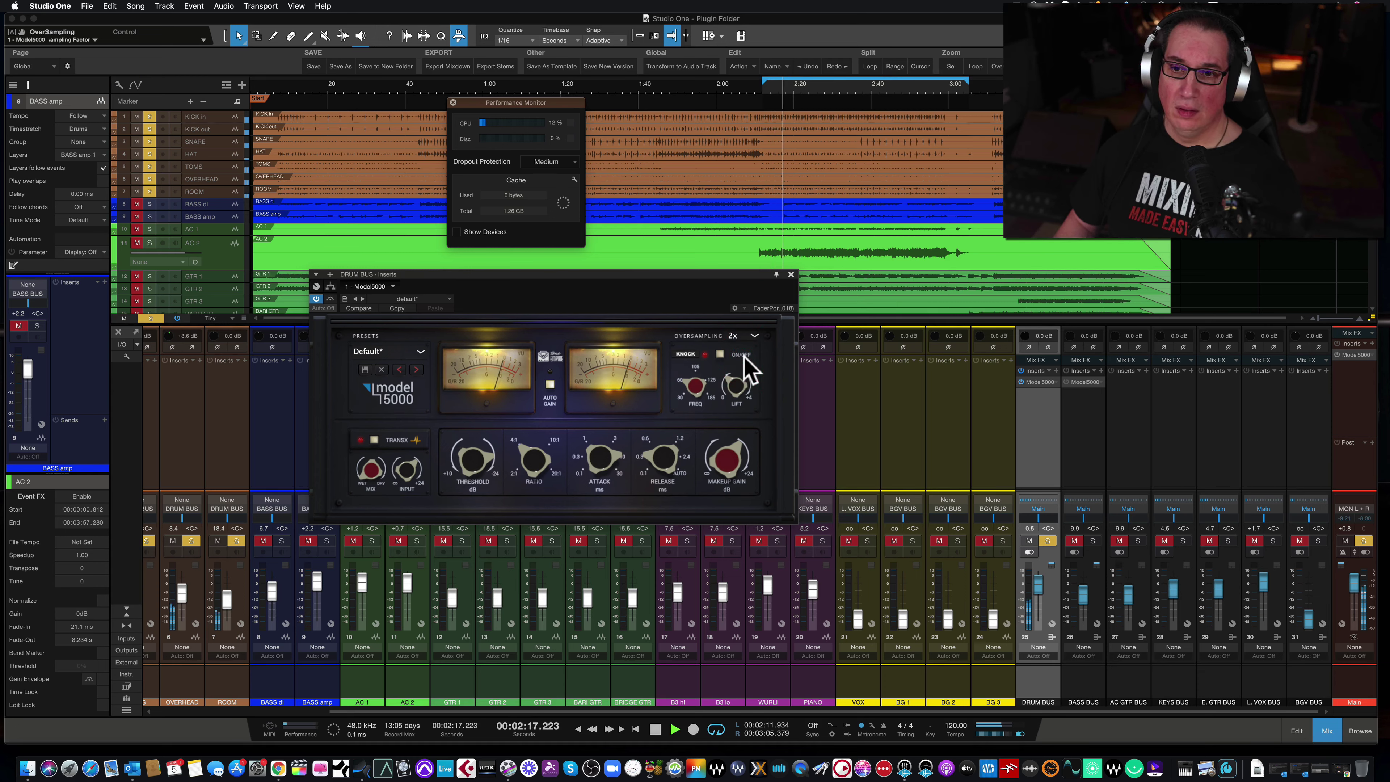
left_click(753, 336)
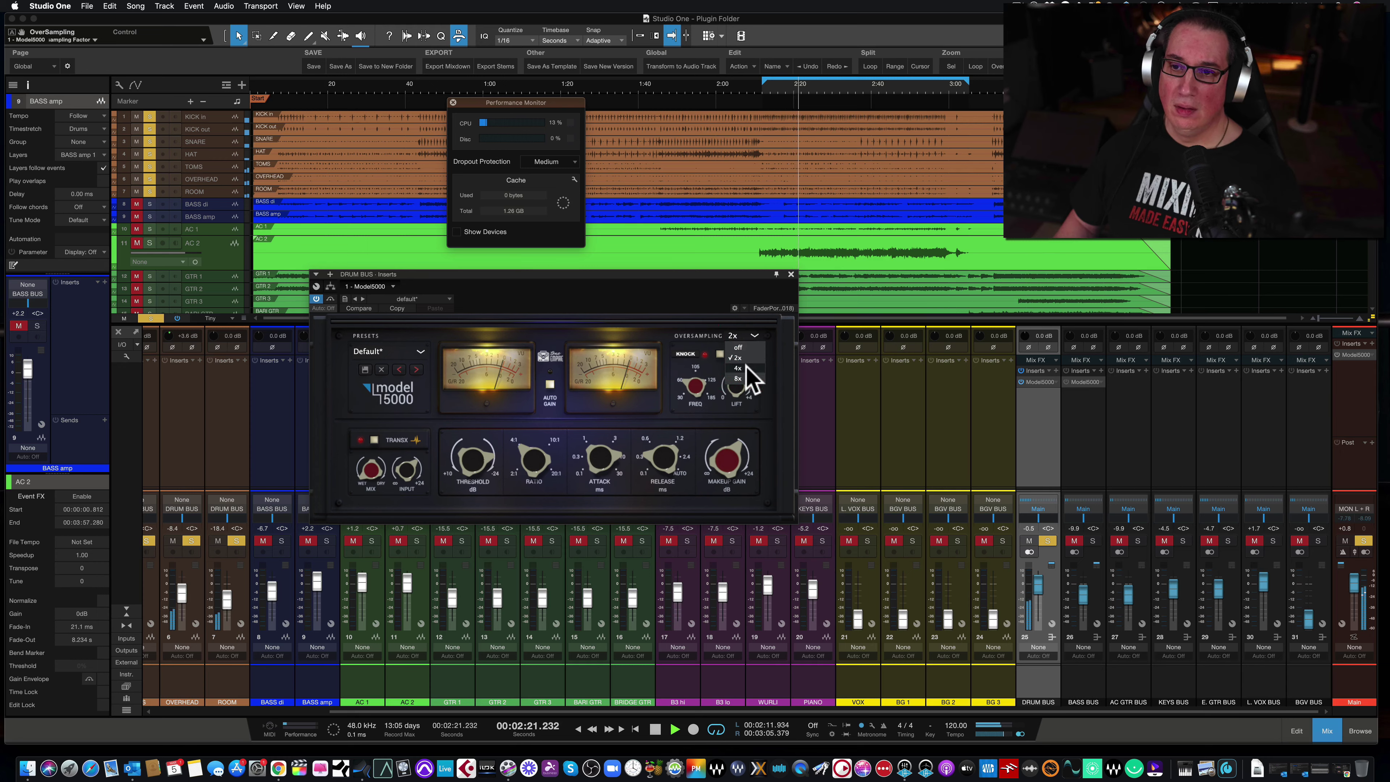
left_click(747, 367)
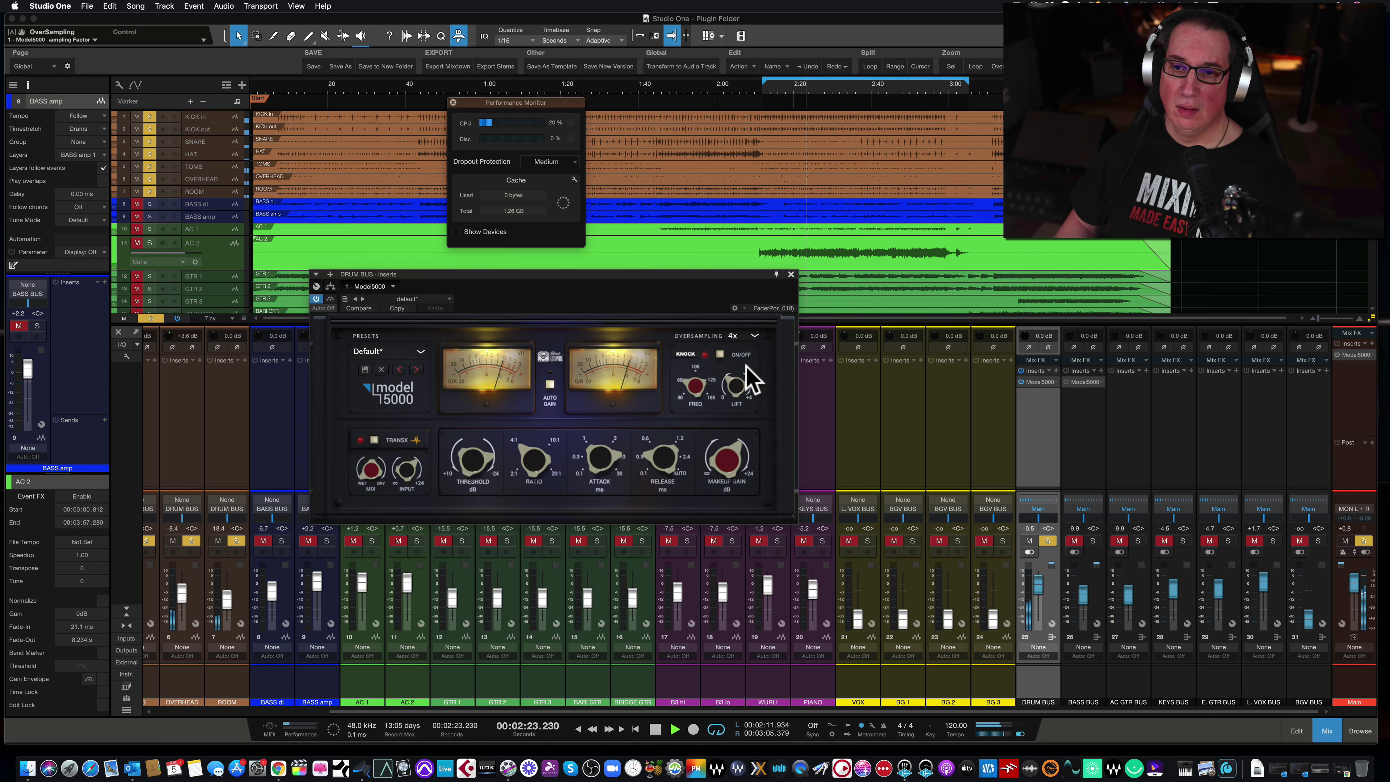
left_click(753, 334)
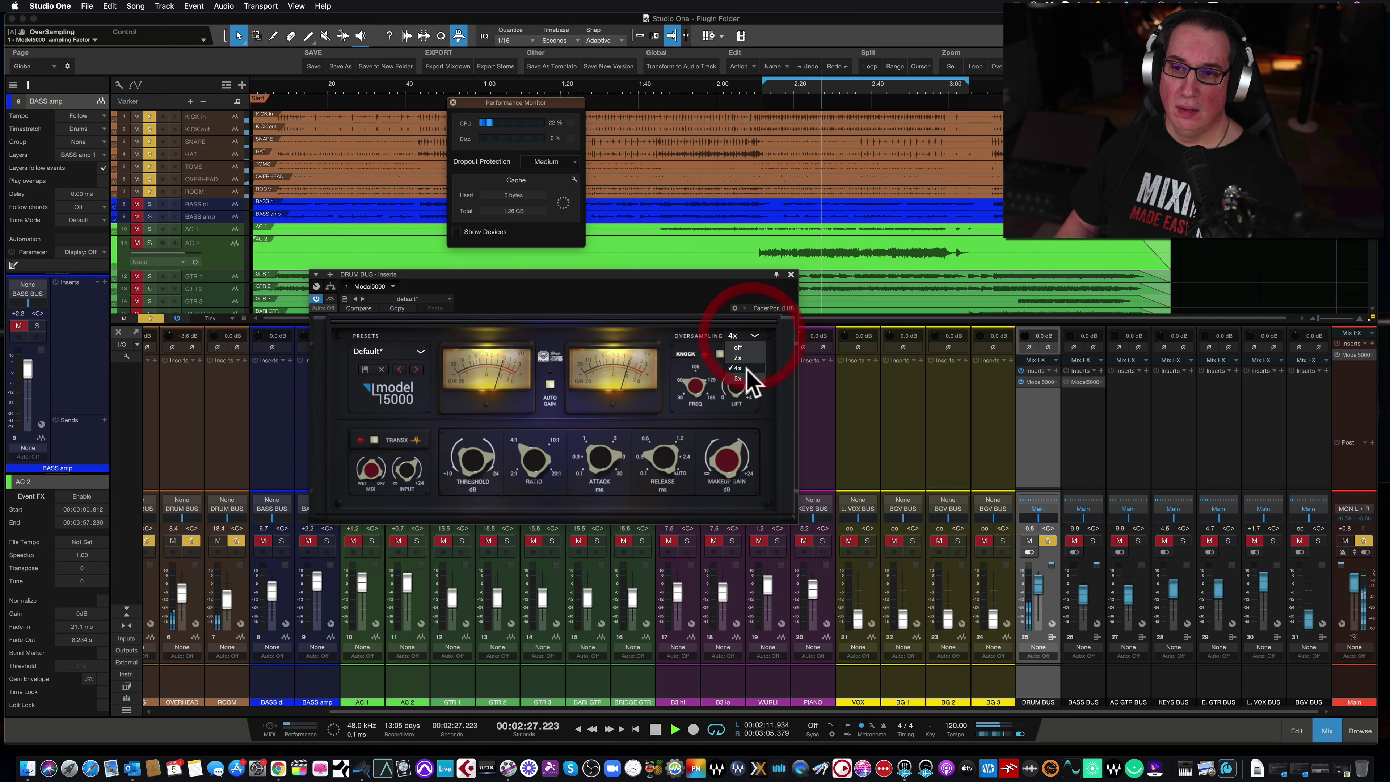
left_click(745, 377)
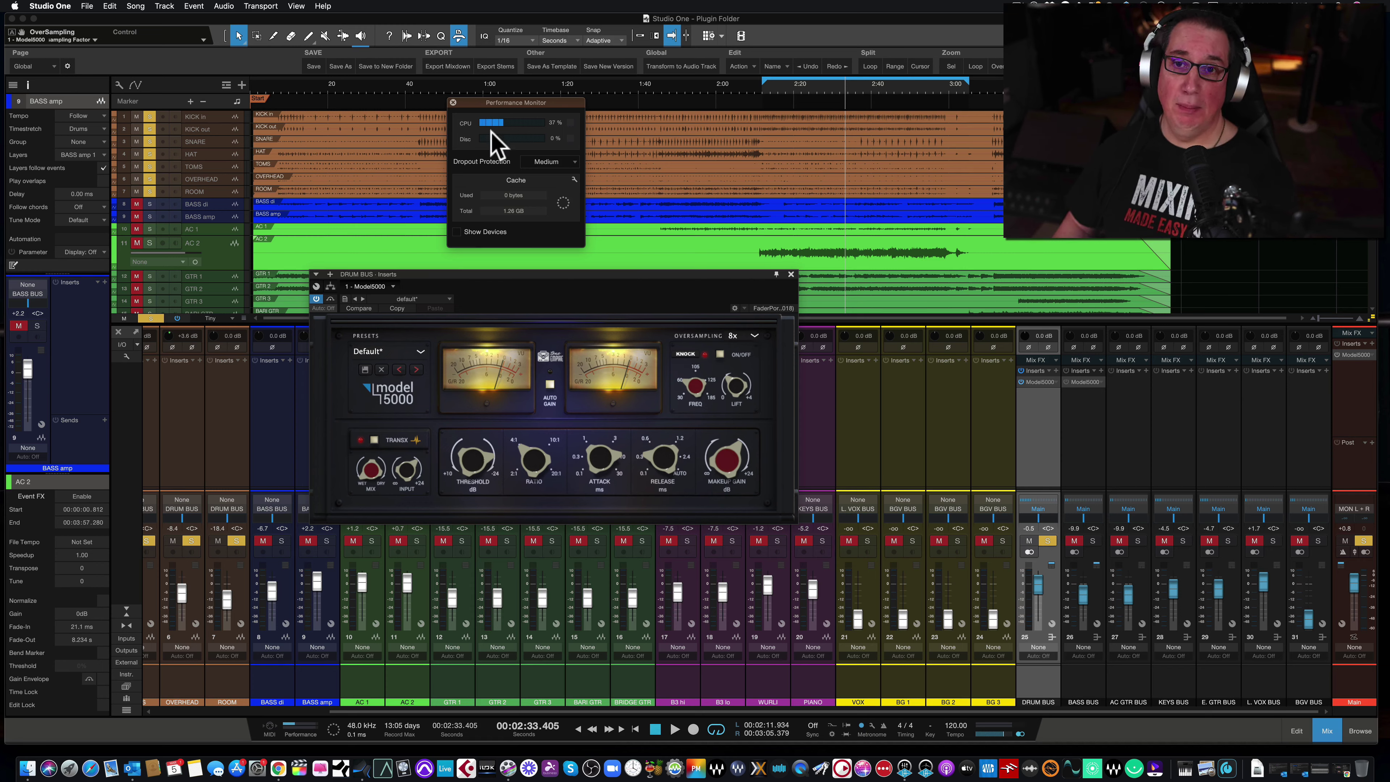
- During playback, raise the threshold to about 21.9 and lower makeup gain to -3.8, comparing with bypass
key("space")
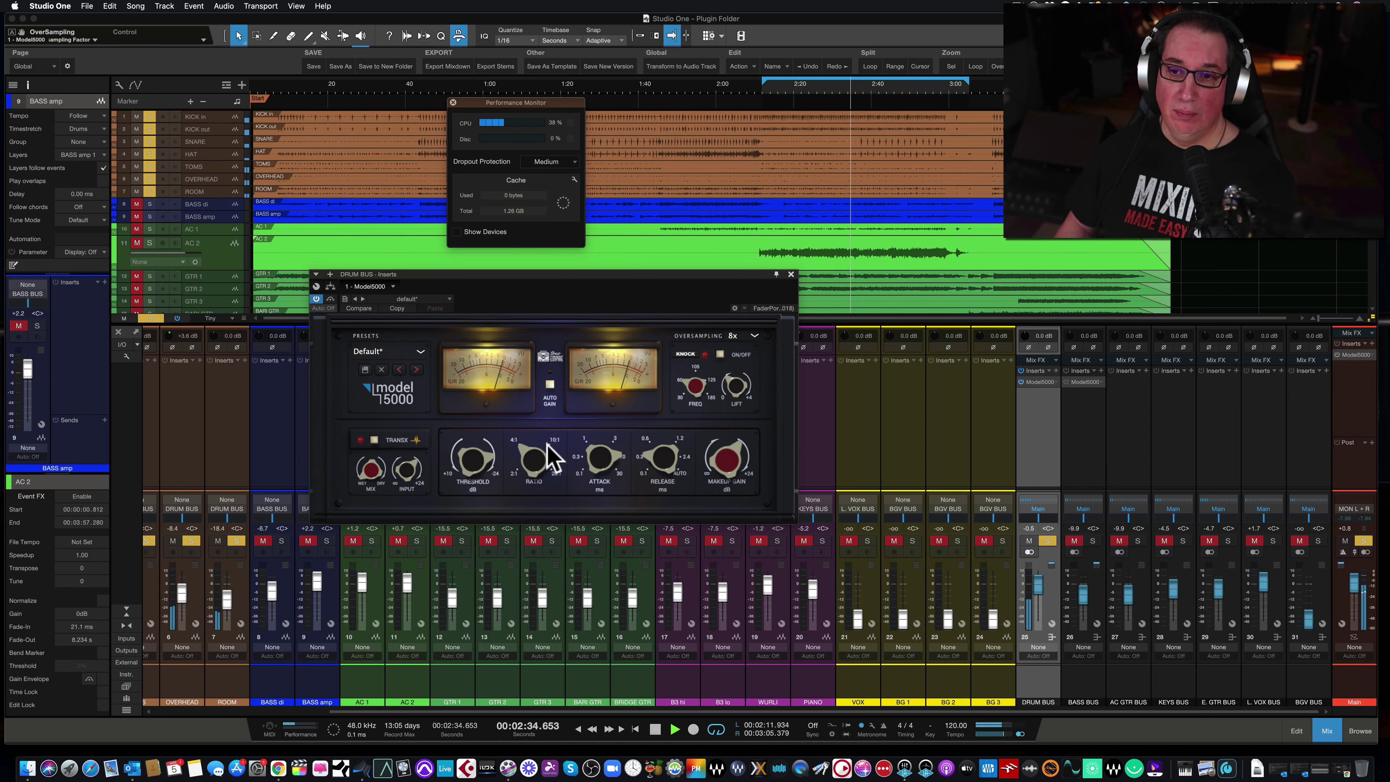
scroll(473, 454, "up", 5)
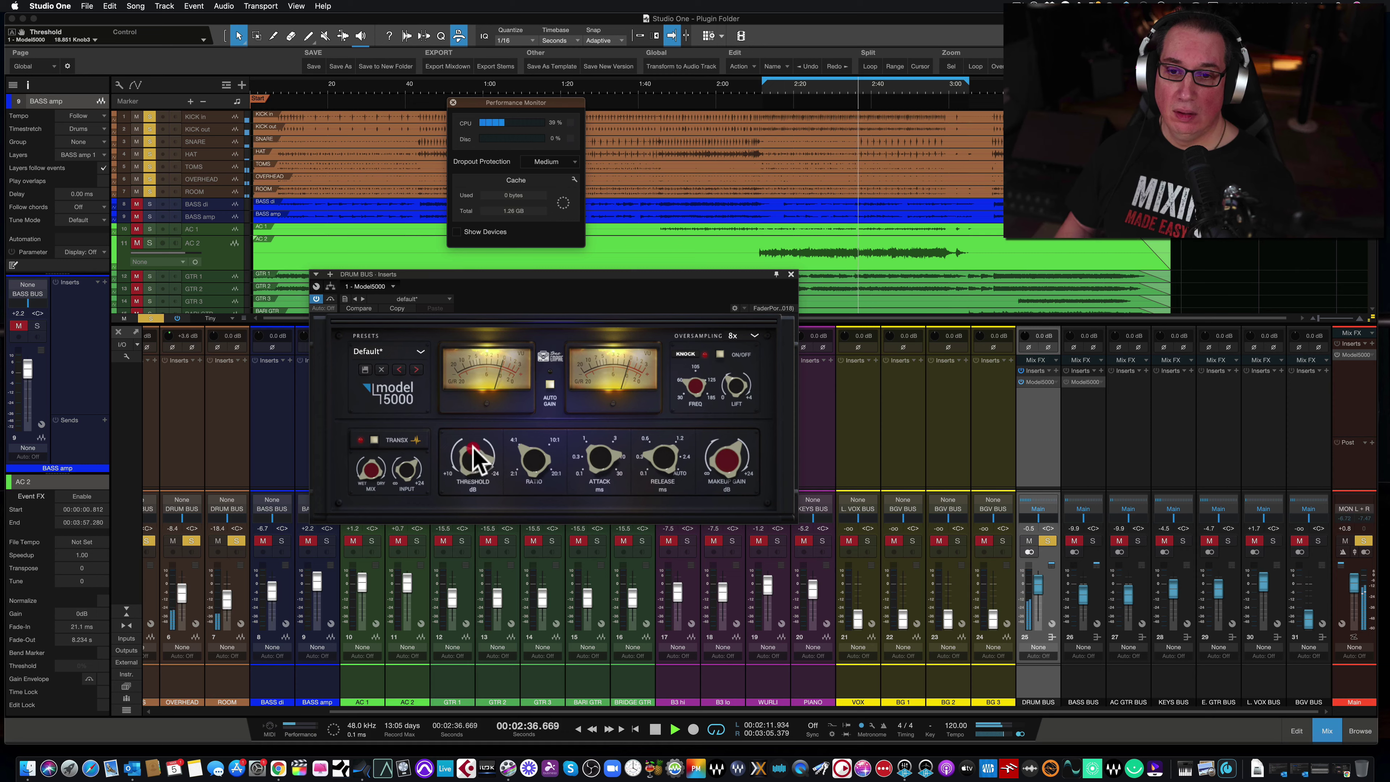
scroll(474, 457, "up", 1)
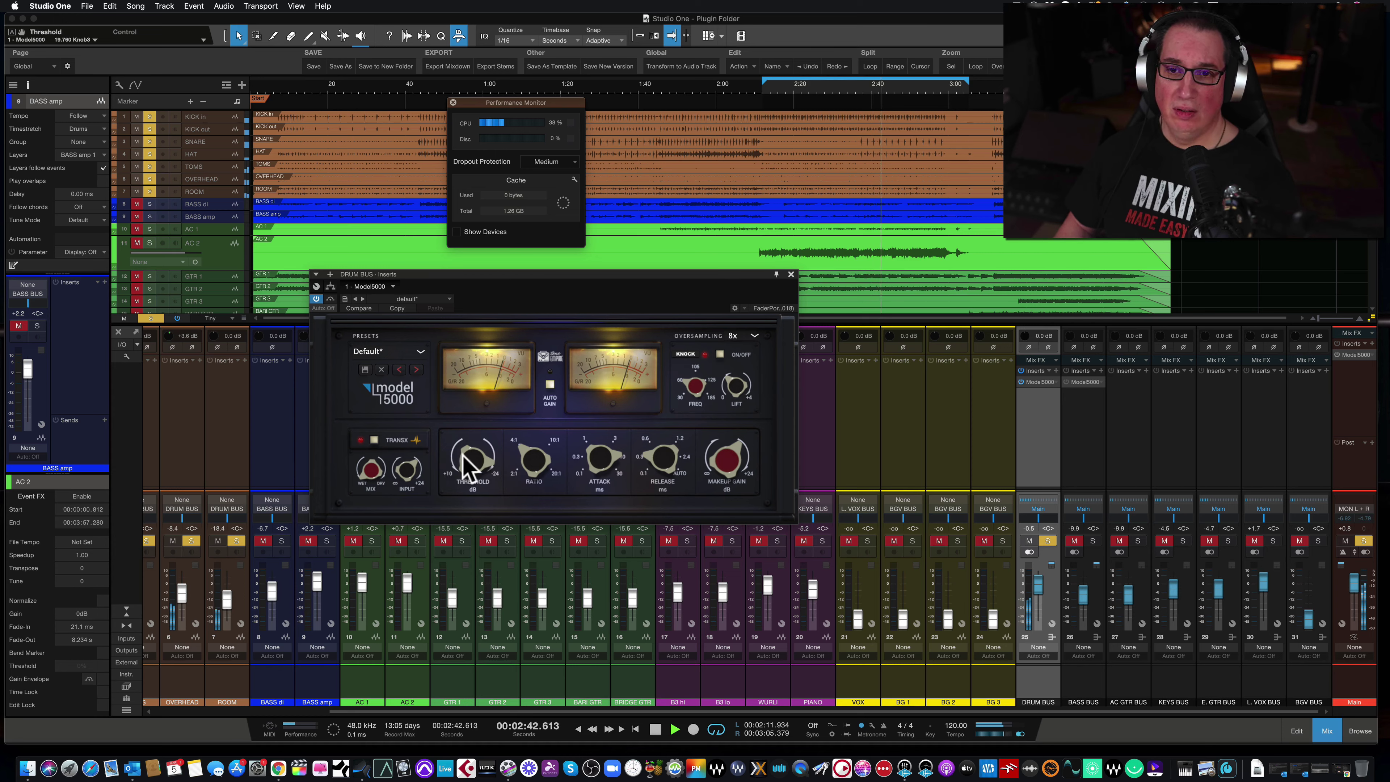
left_click_drag(462, 454, 462, 447)
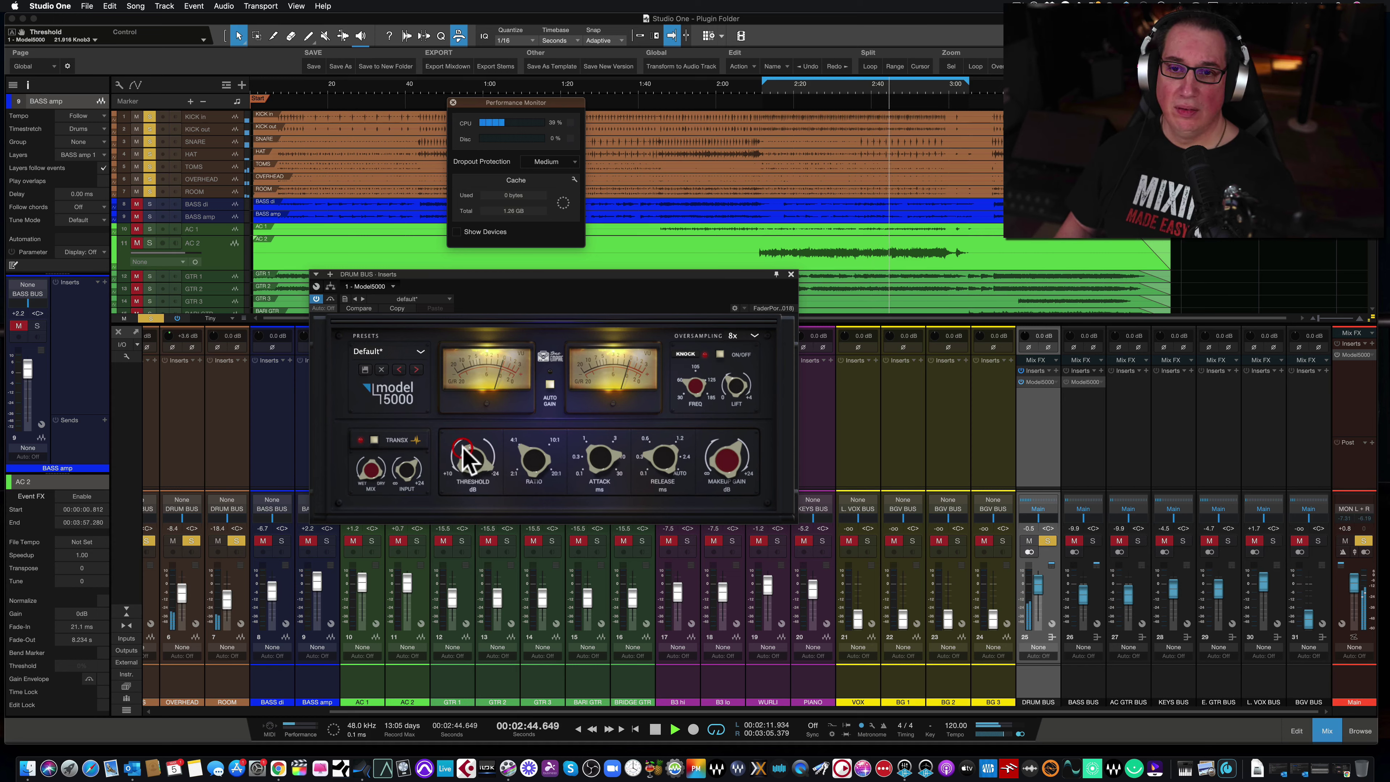
left_click(331, 300)
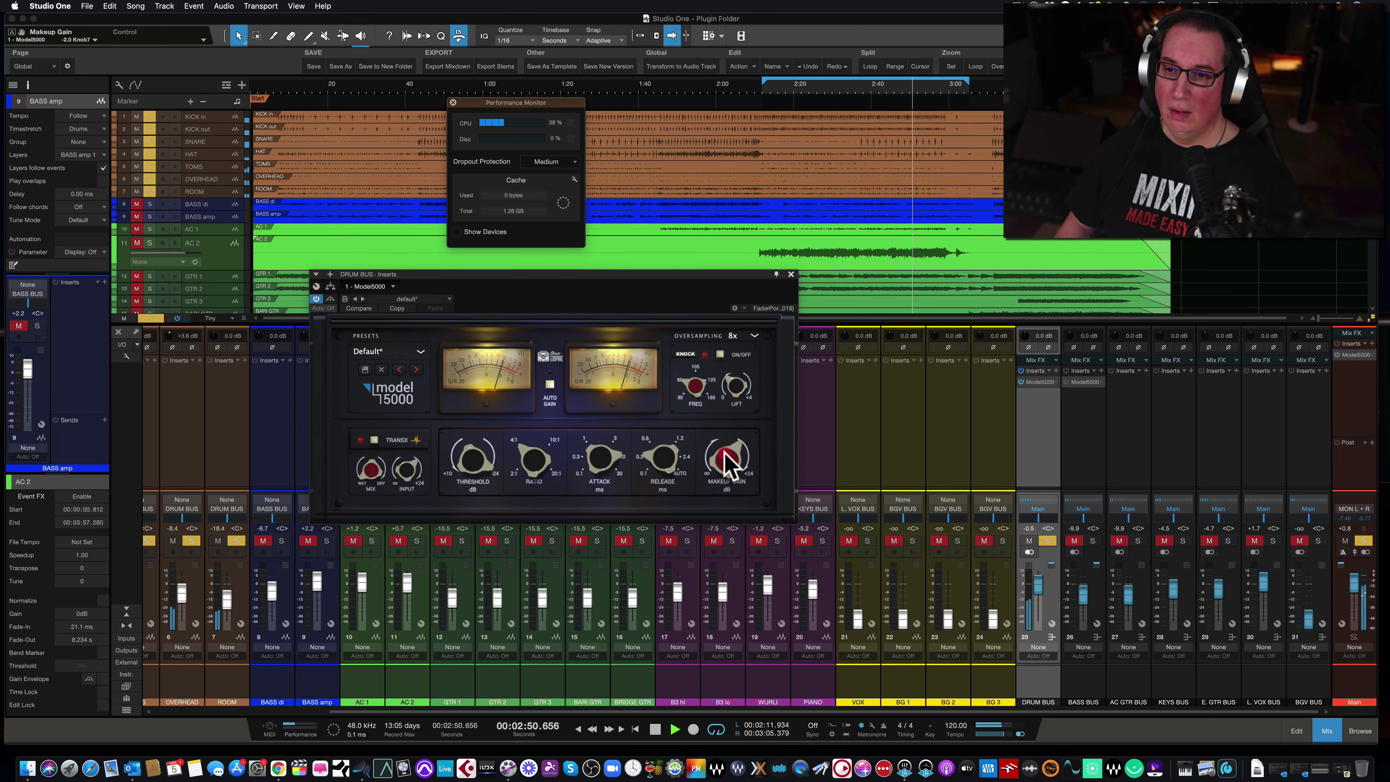
left_click_drag(722, 449, 723, 458)
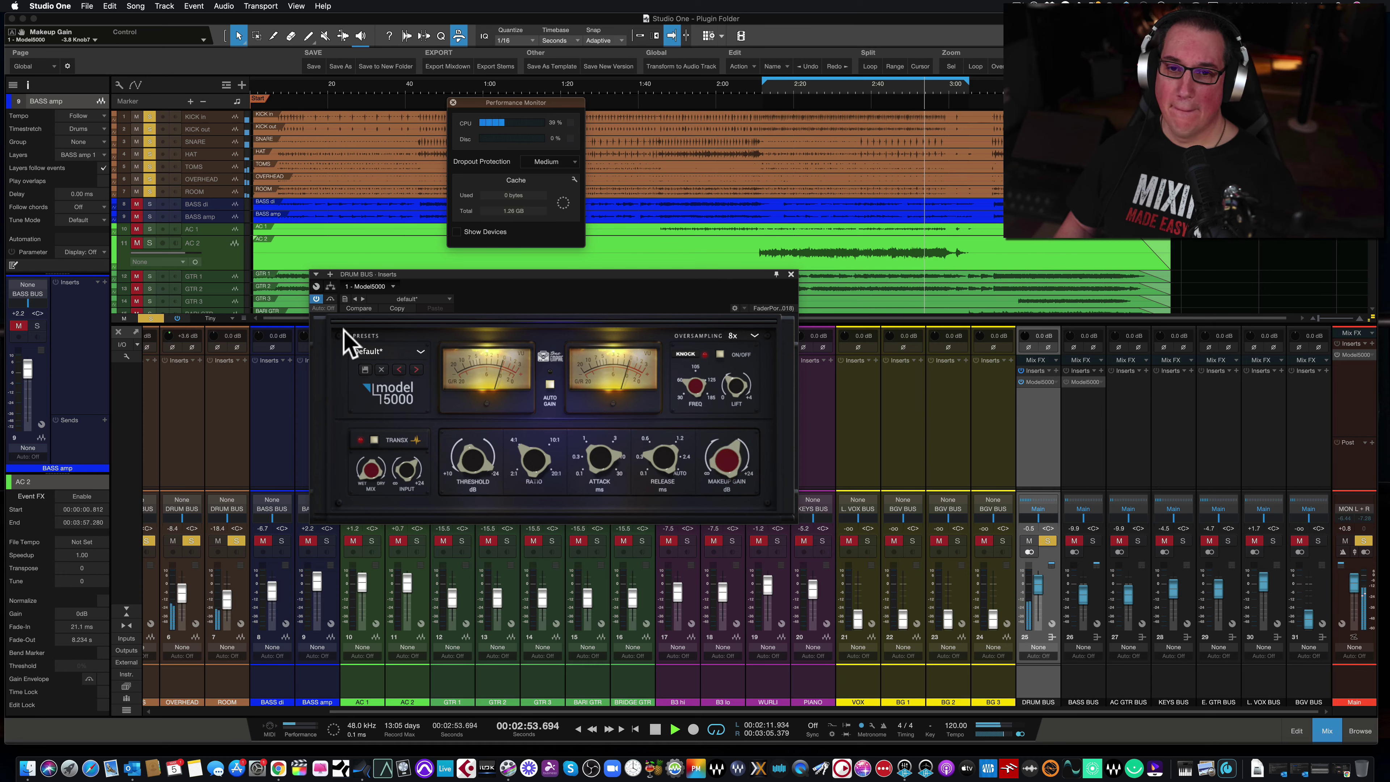
left_click(331, 299)
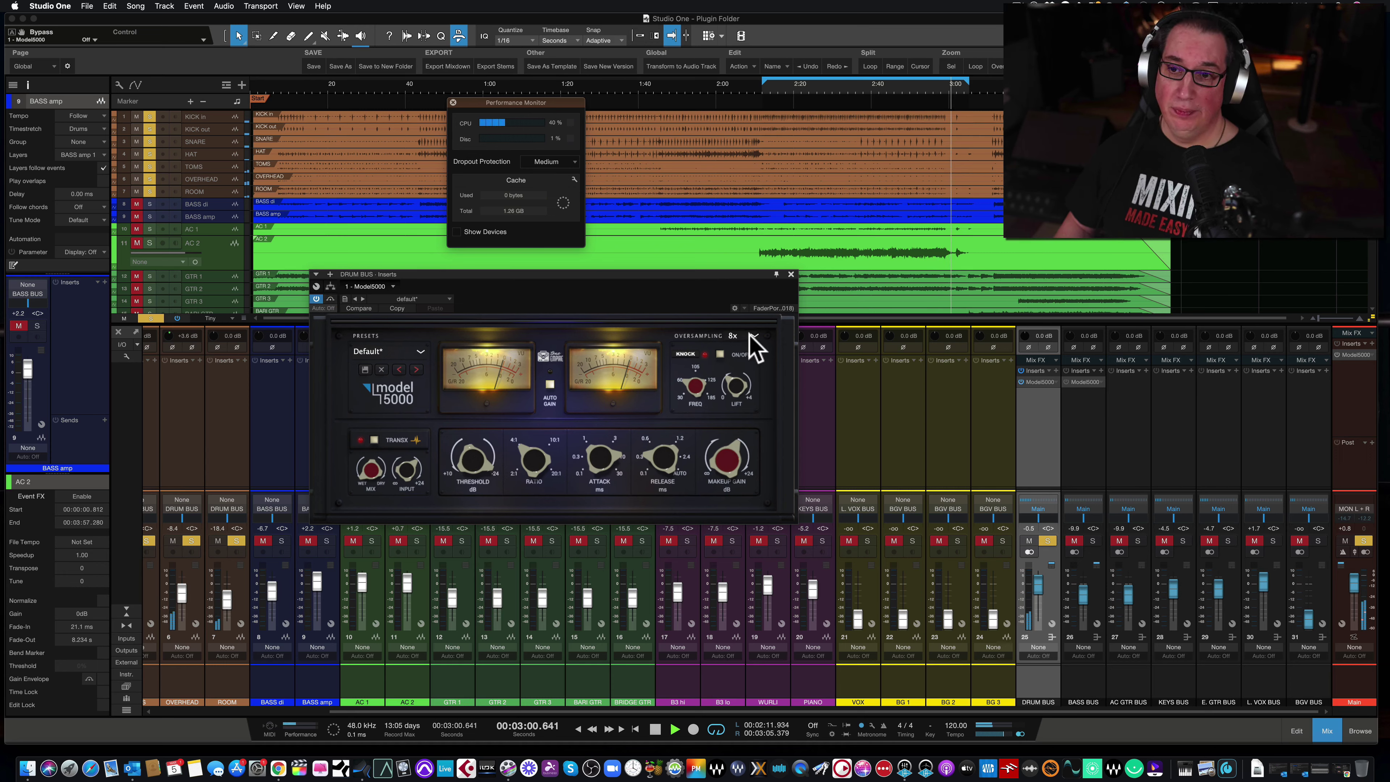
- Turn oversampling off, replay from 2:12, and lower the threshold to 18.6, comparing with bypass
left_click(753, 345)
left_click(745, 356)
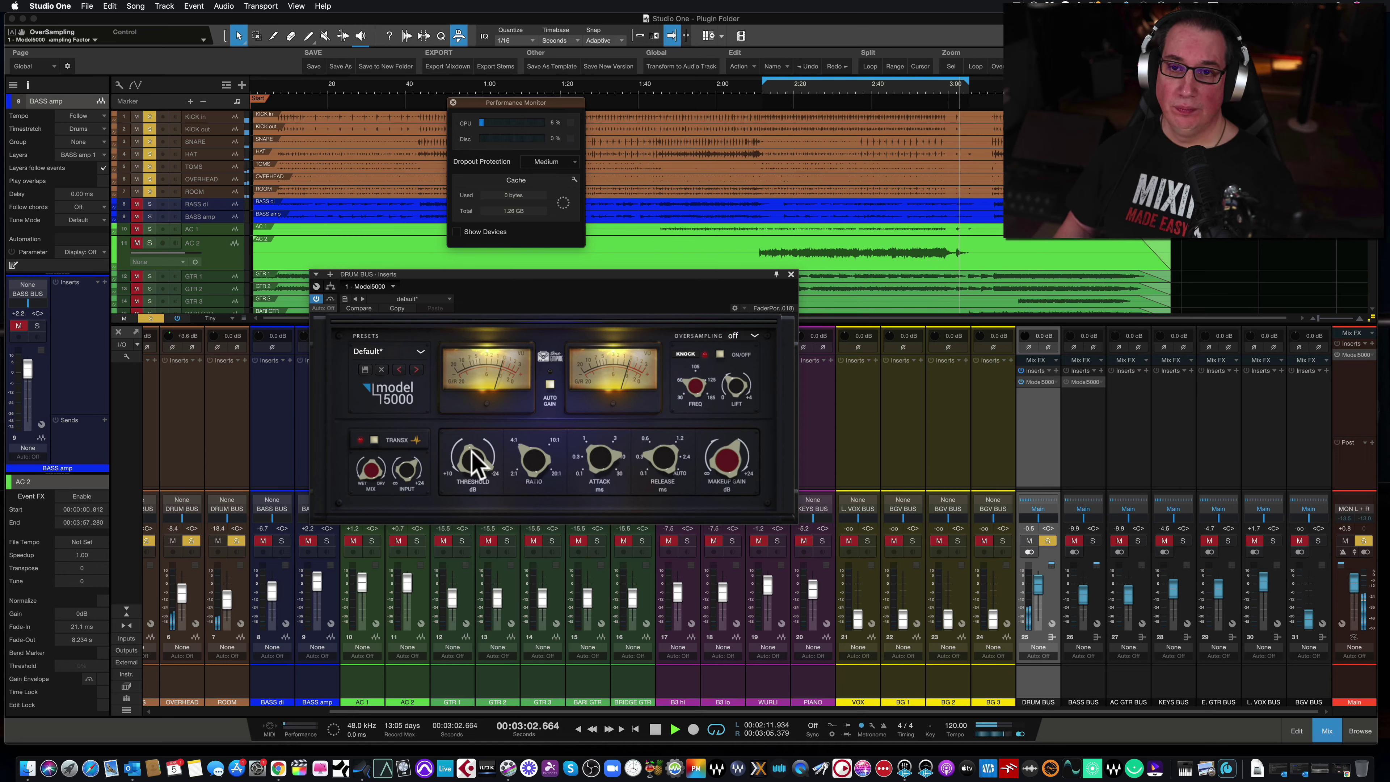
left_click(767, 93)
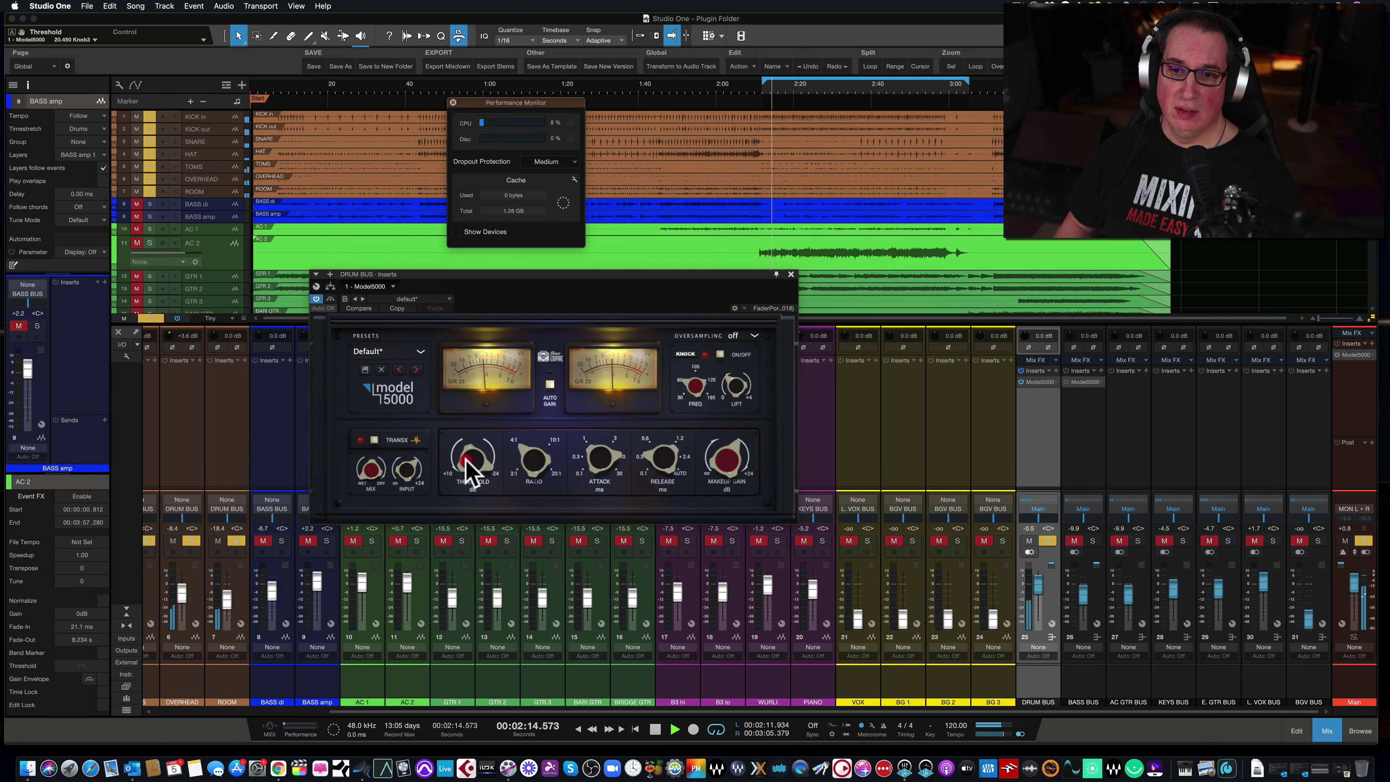
left_click_drag(465, 456, 464, 470)
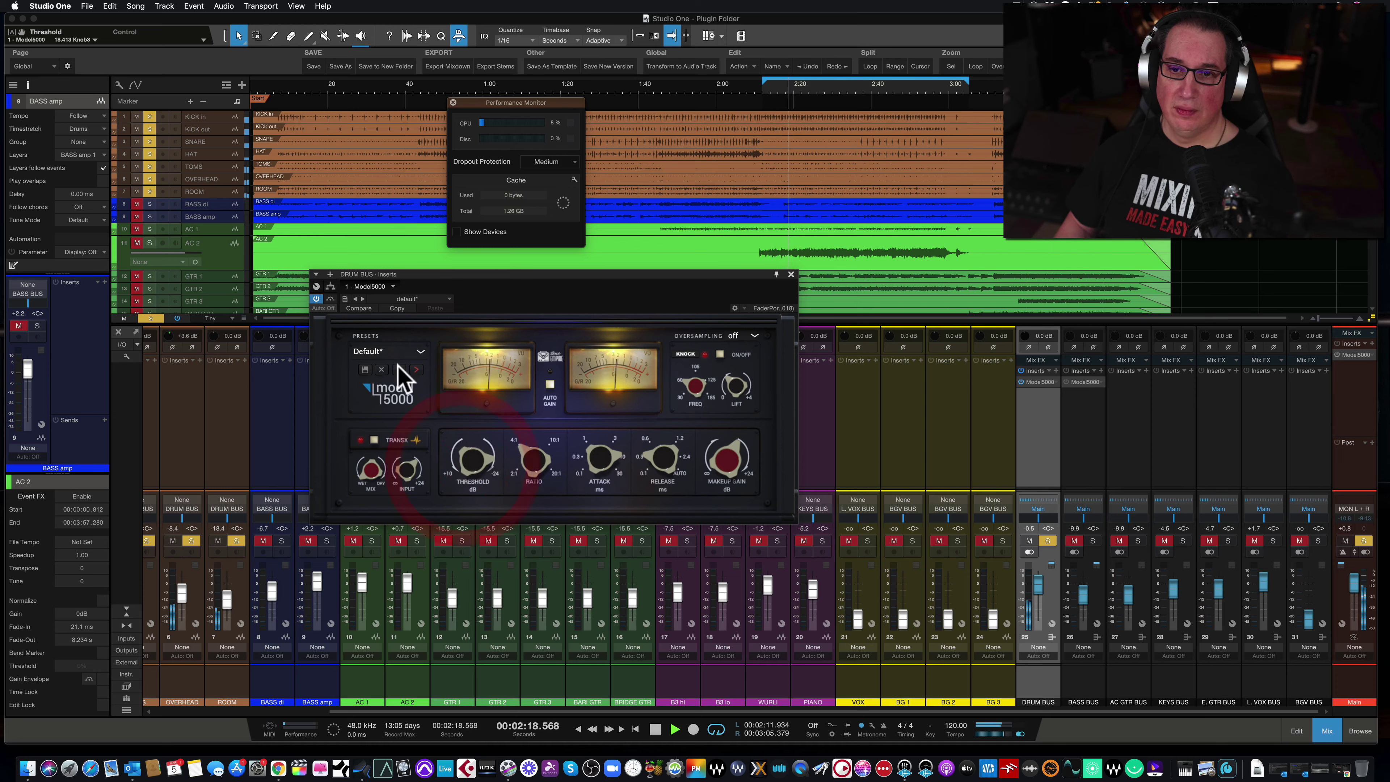
left_click(330, 299)
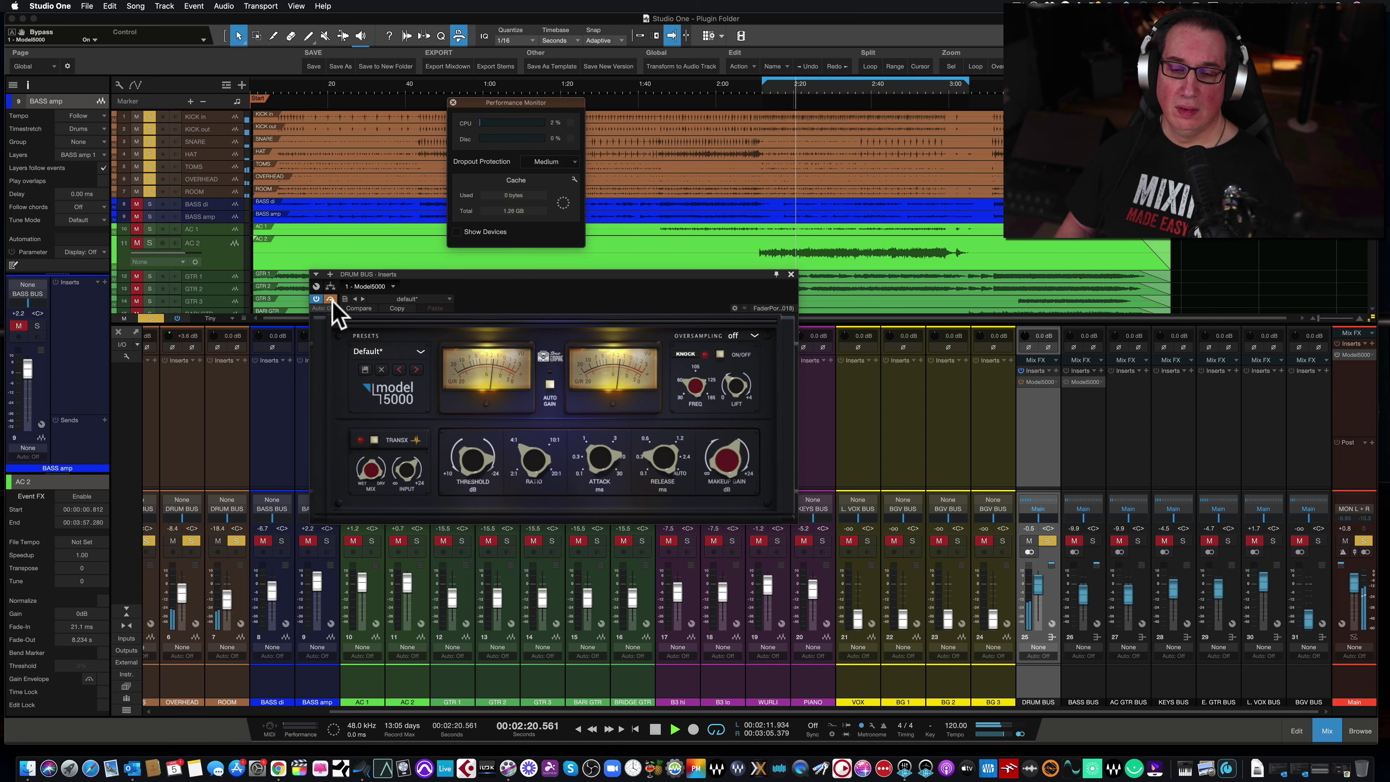
left_click(331, 299)
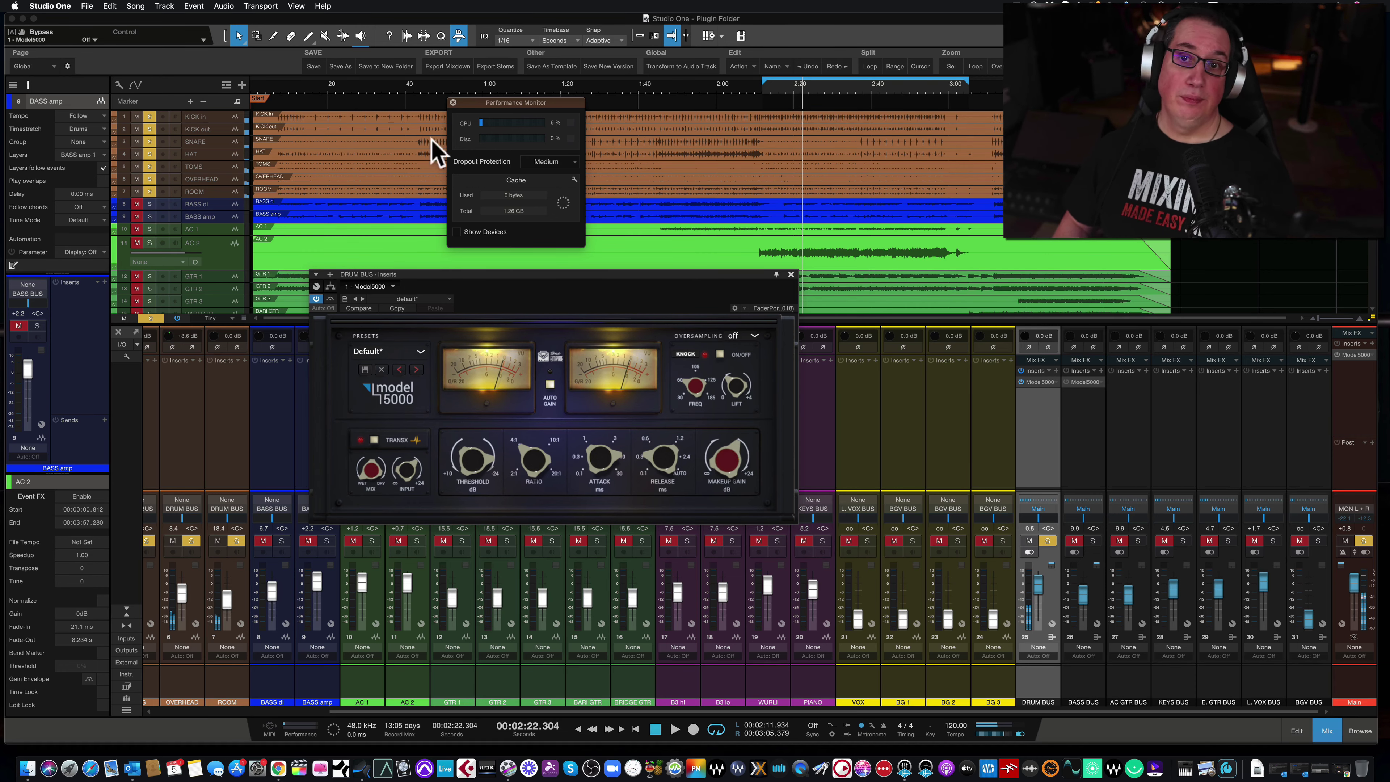
- Close the Performance Monitor and drum compressor window, solo BASS BUS instead, and start playback
left_click(452, 100)
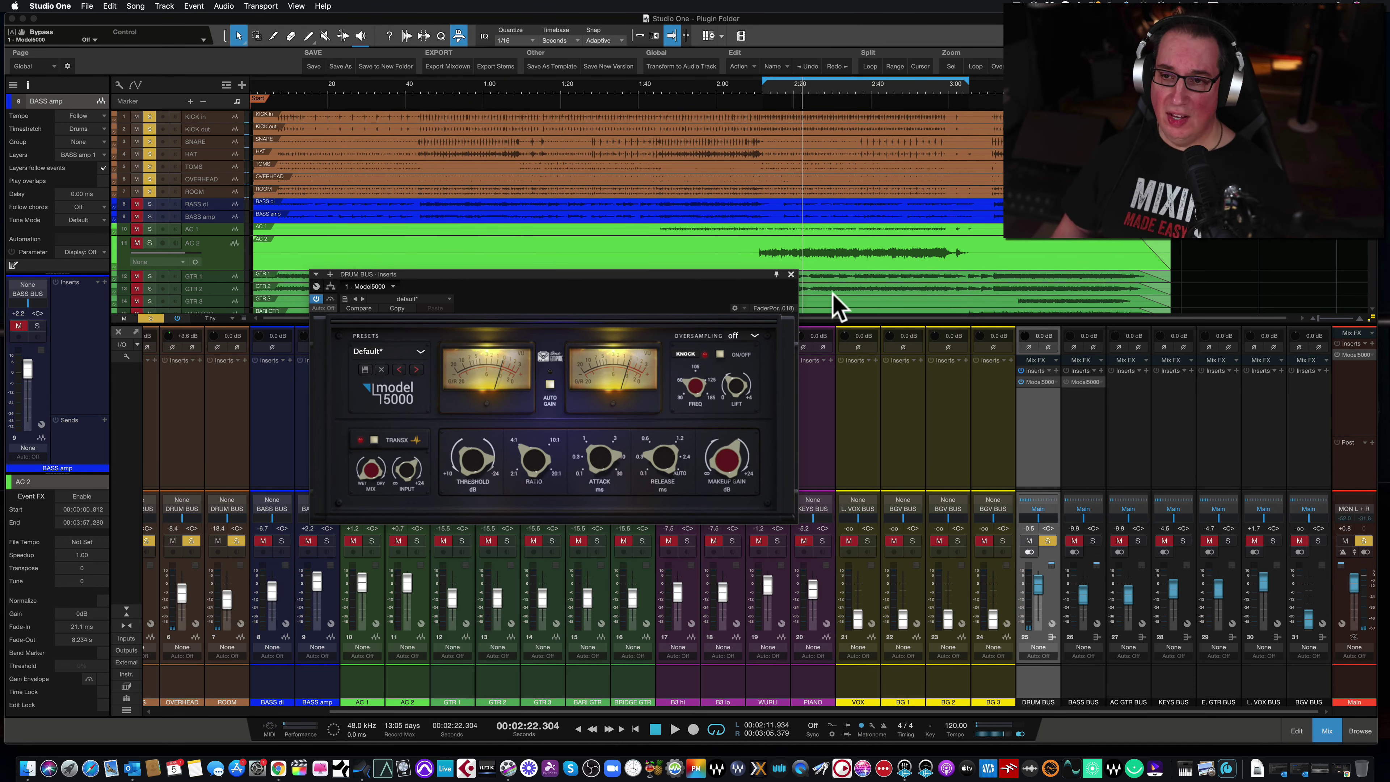
left_click(790, 274)
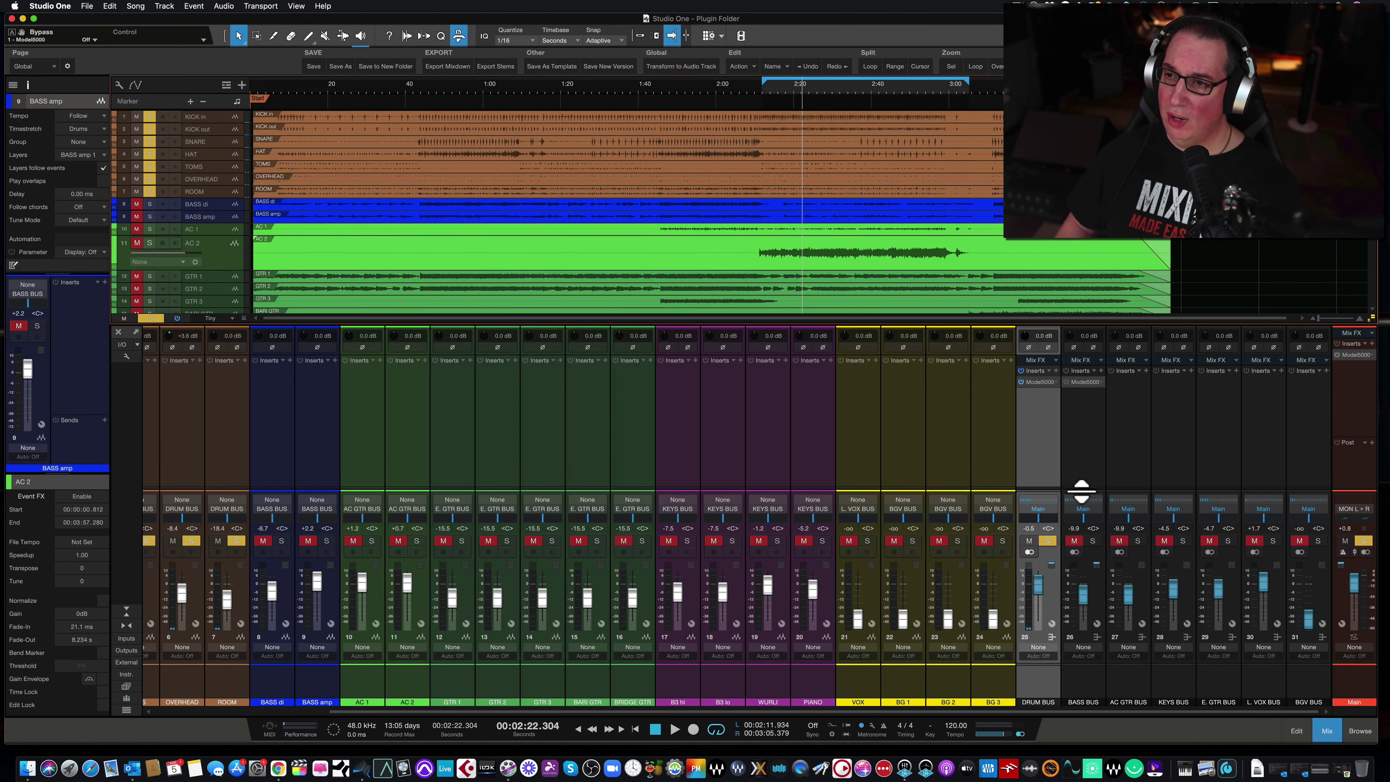
left_click(1084, 474)
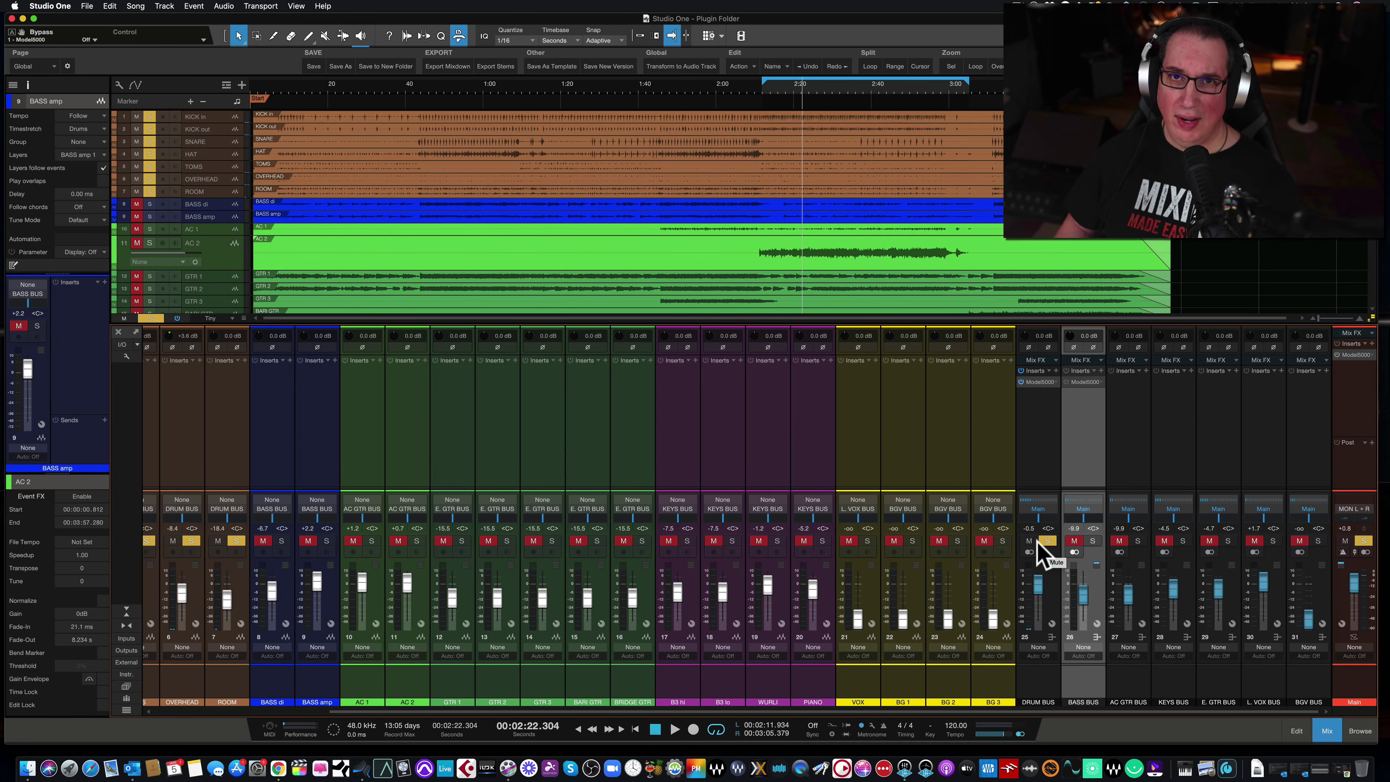
left_click(1093, 541)
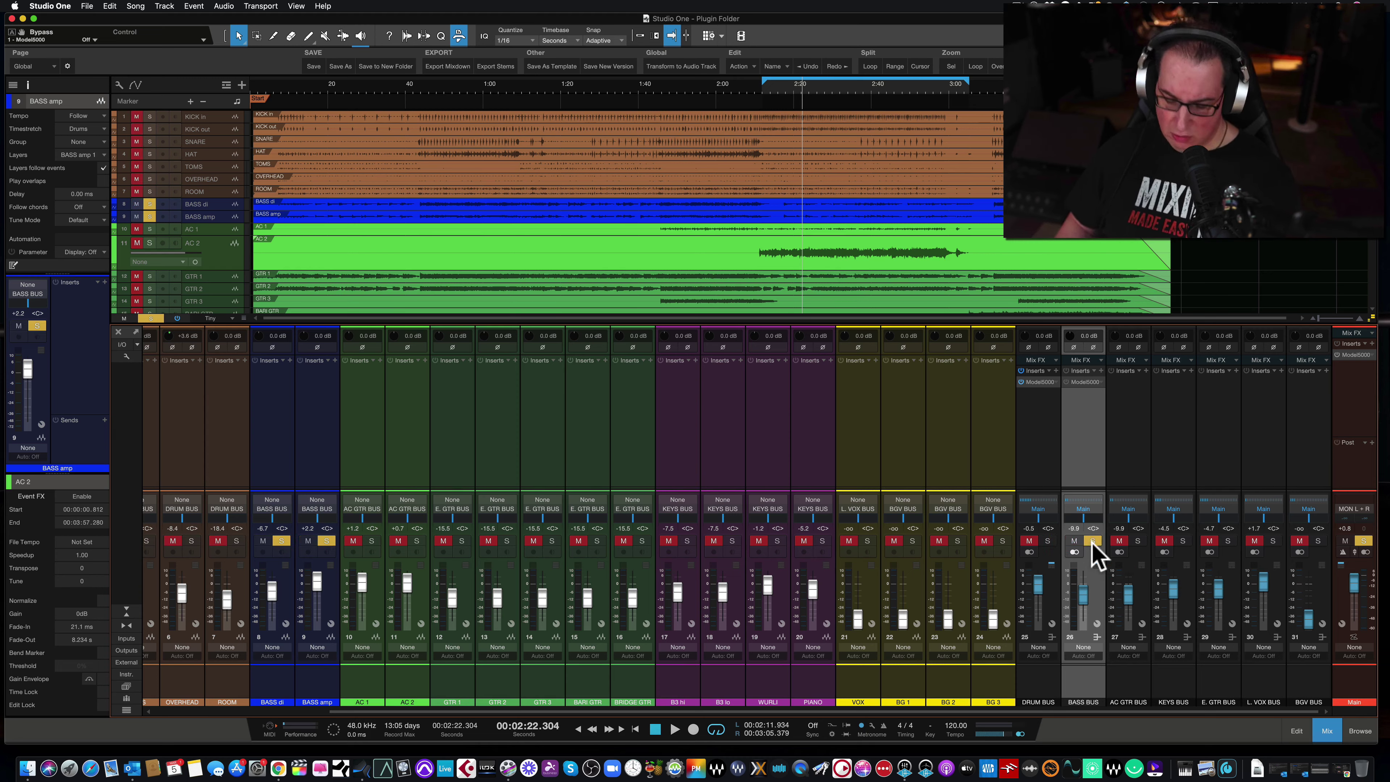
key("space")
- Open the bass bus Model 5000 on Crunchy Bass A and compare TRANSX off and on
double_click(1083, 383)
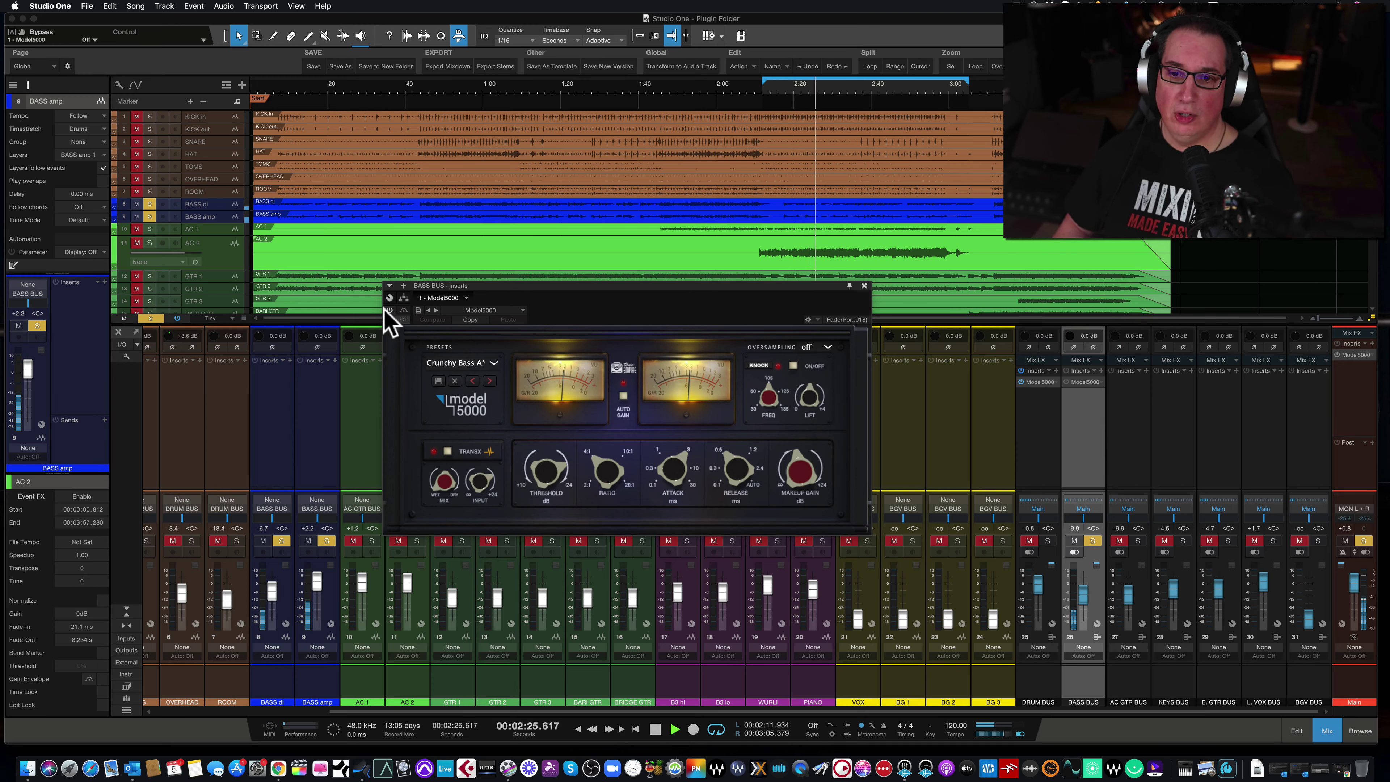
left_click_drag(480, 293, 445, 315)
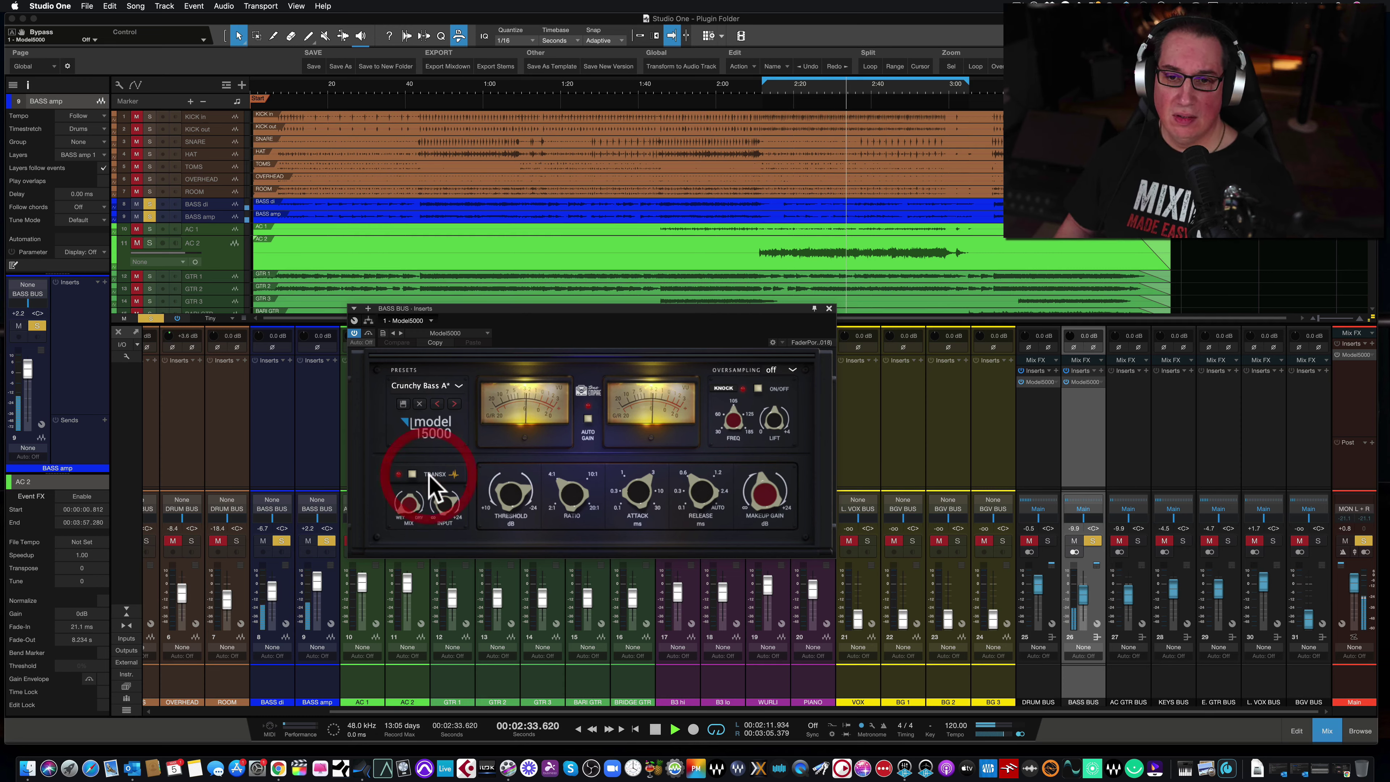
left_click(411, 474)
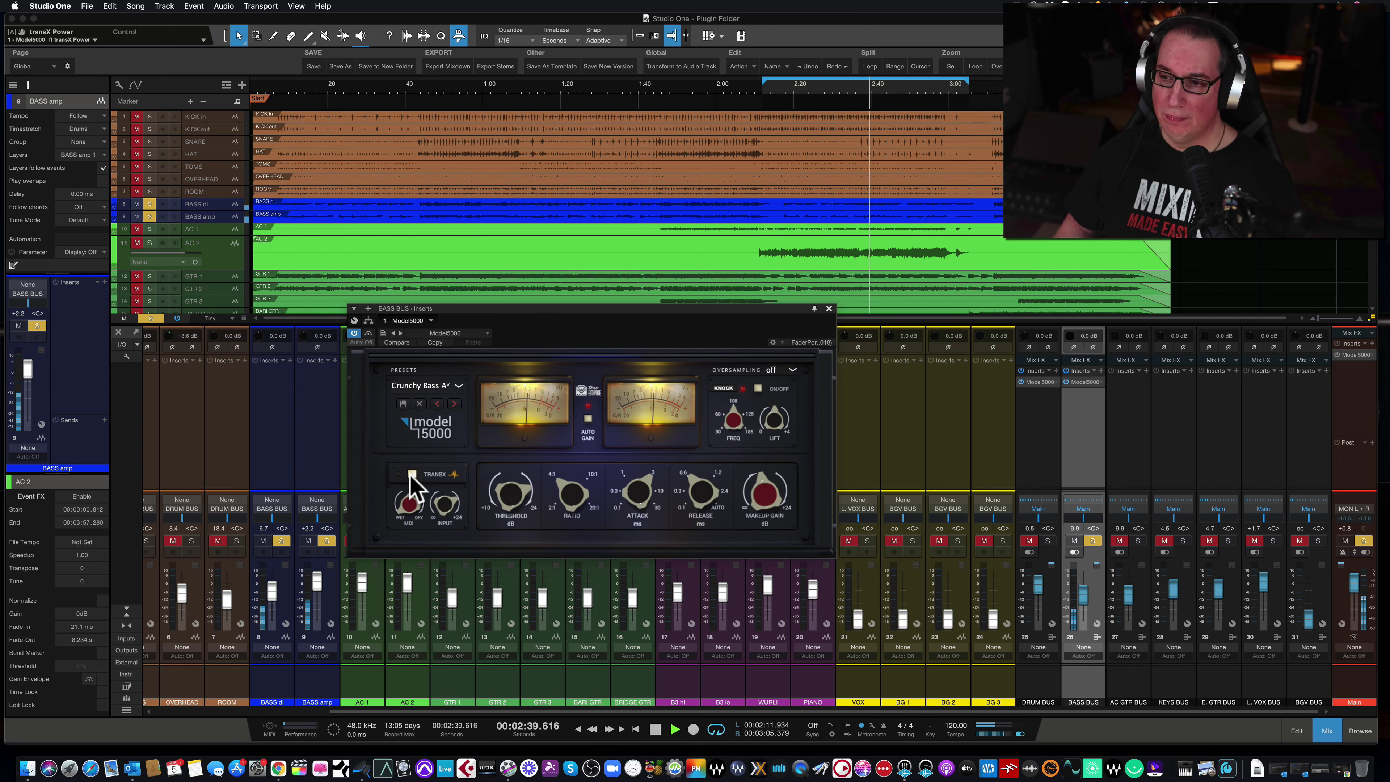
left_click(411, 475)
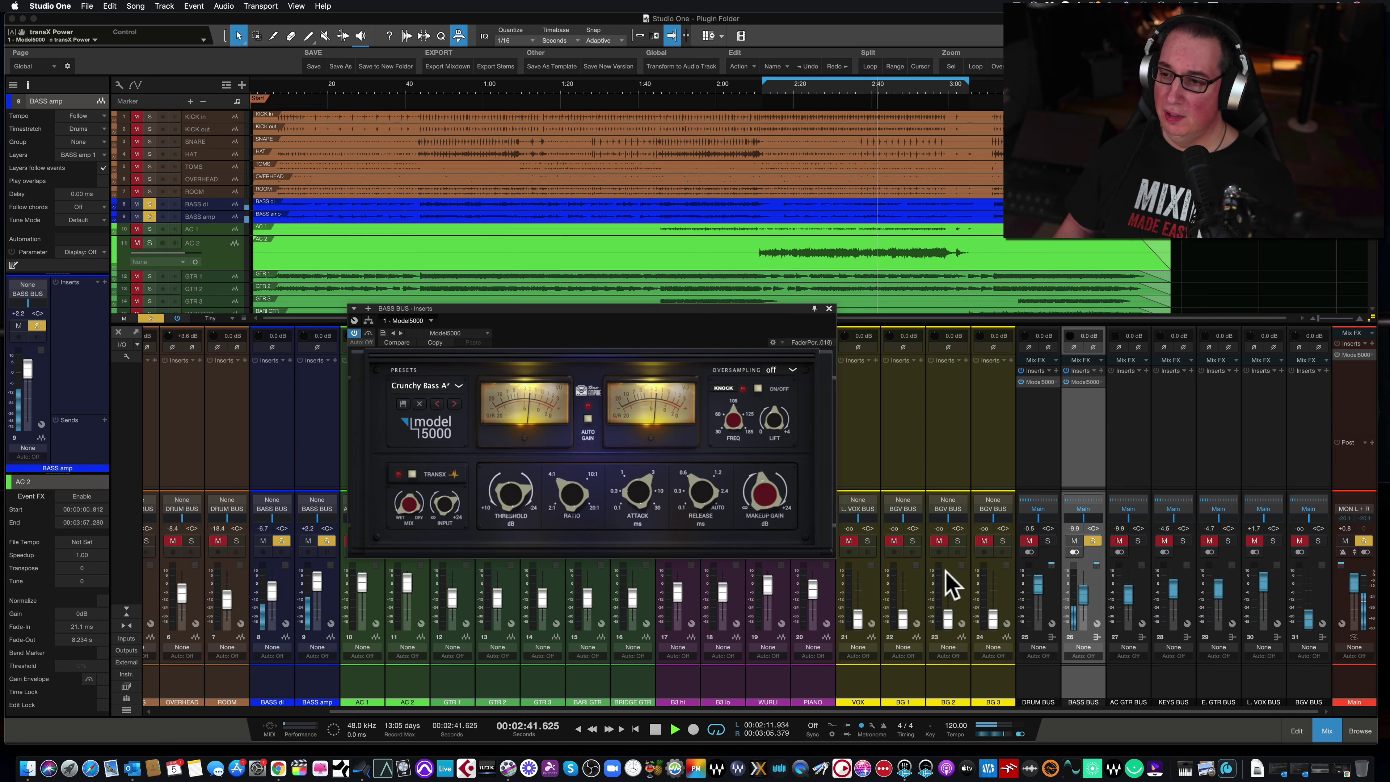
- Raise the bass bus to -6.5 dB, audition the Knock circuit, leave it off, and stop playback
left_click_drag(1086, 600, 1077, 590)
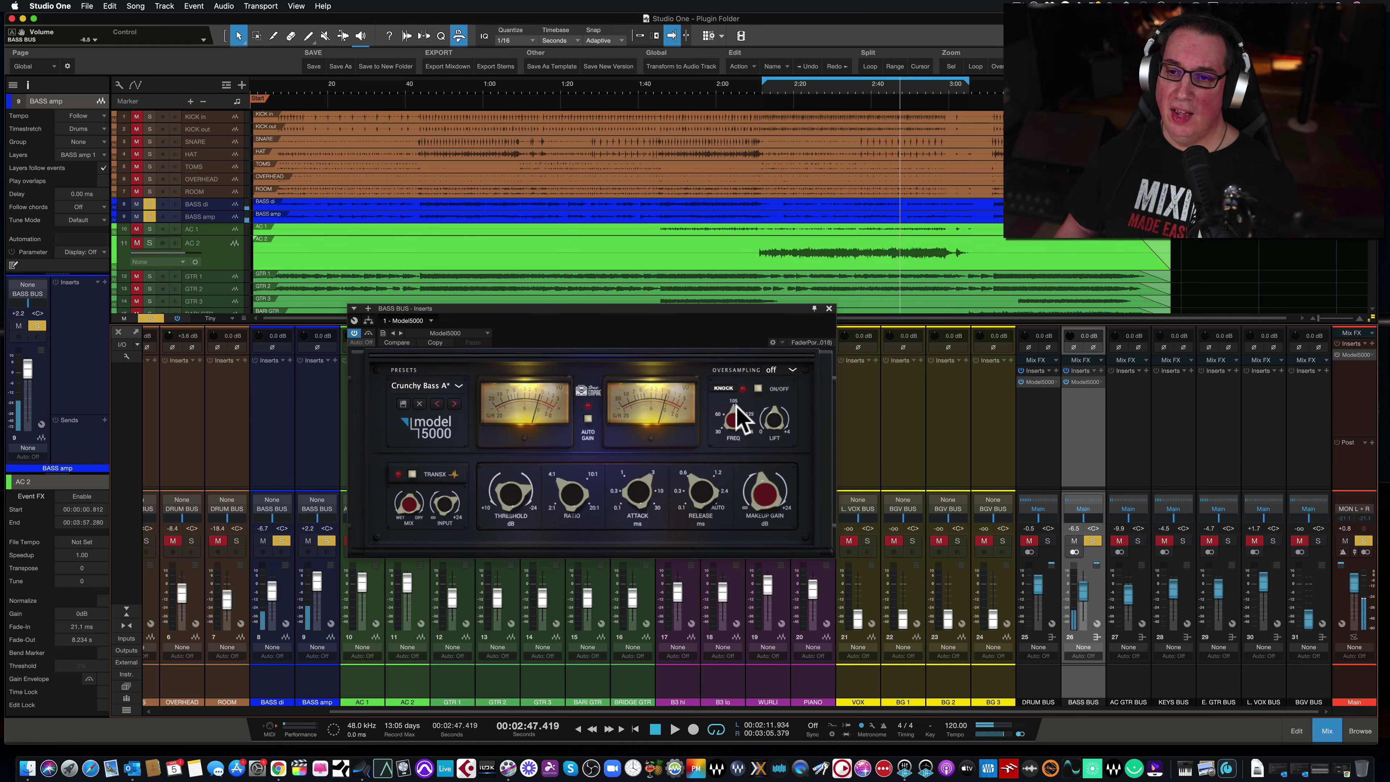
left_click(758, 389)
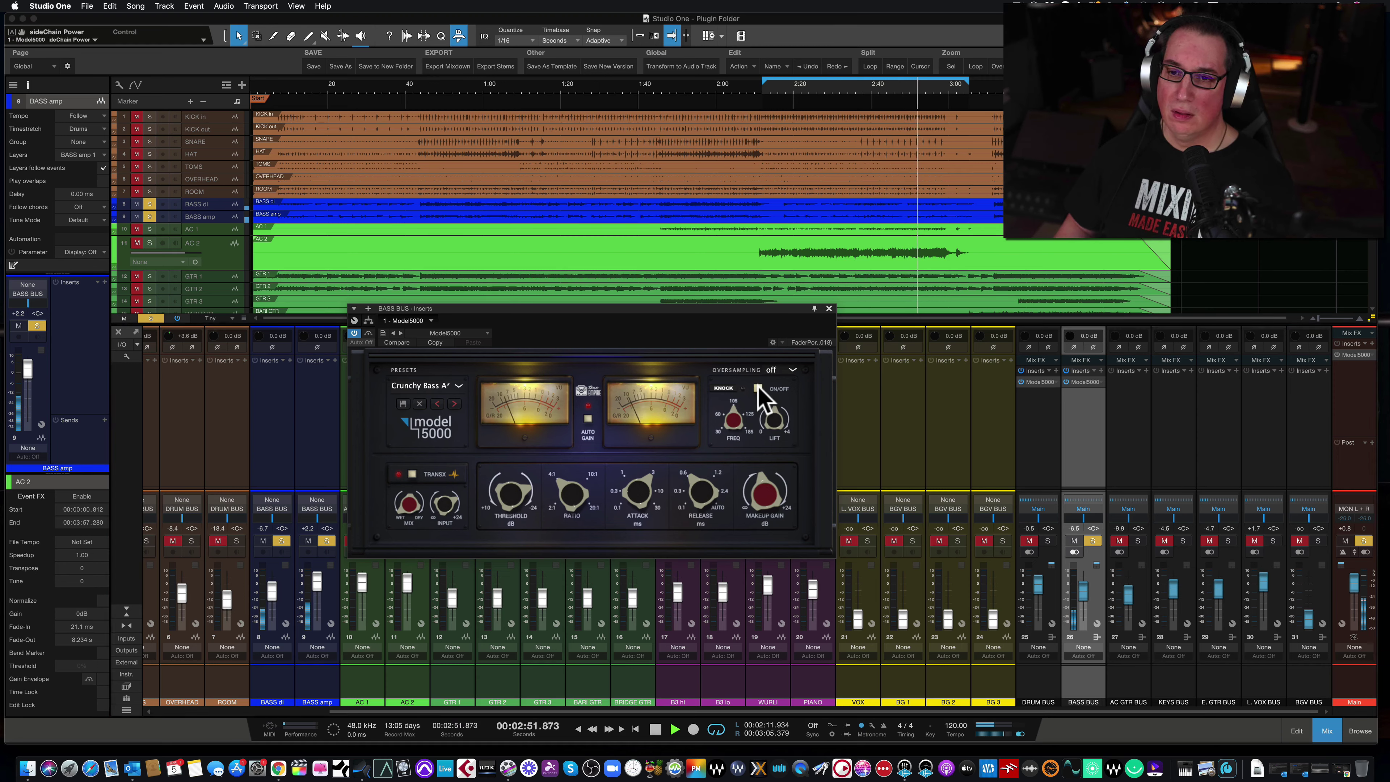
left_click(758, 389)
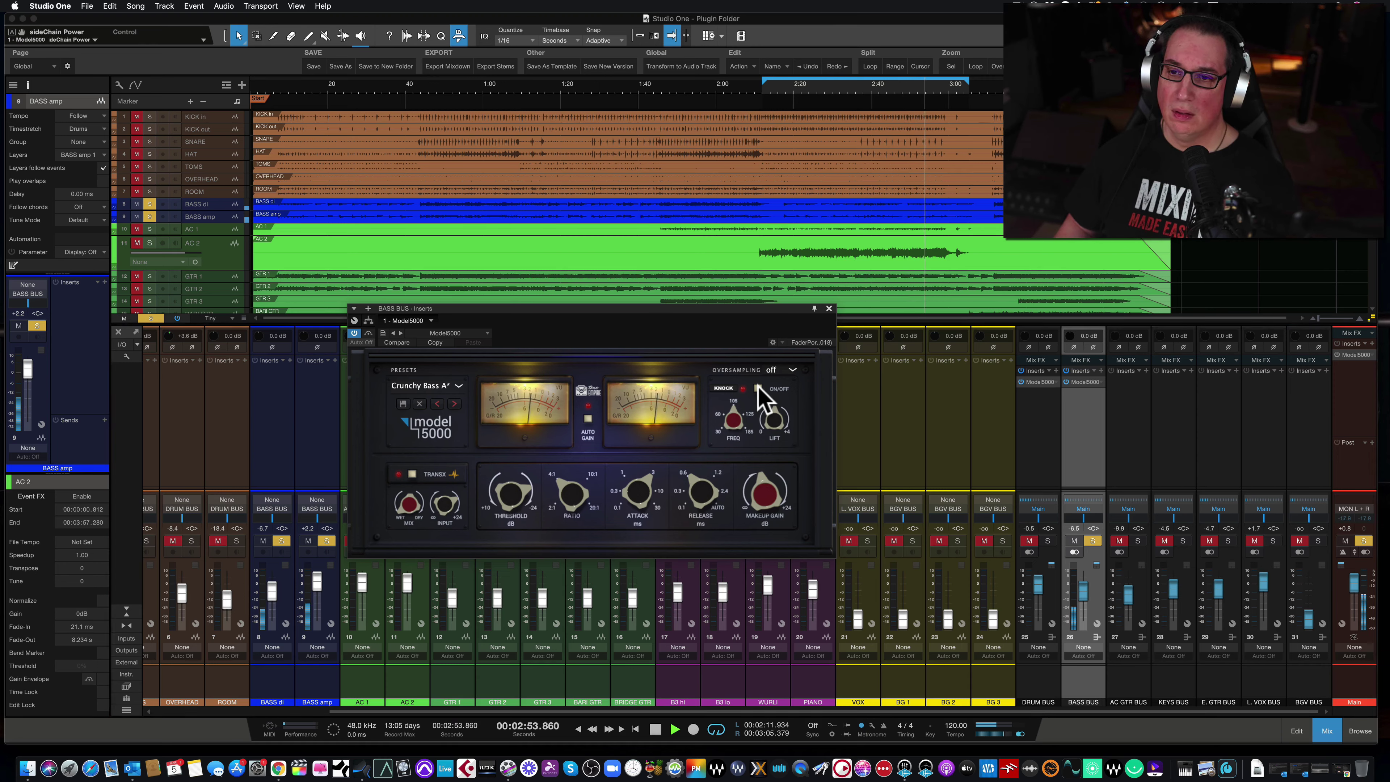
left_click(758, 389)
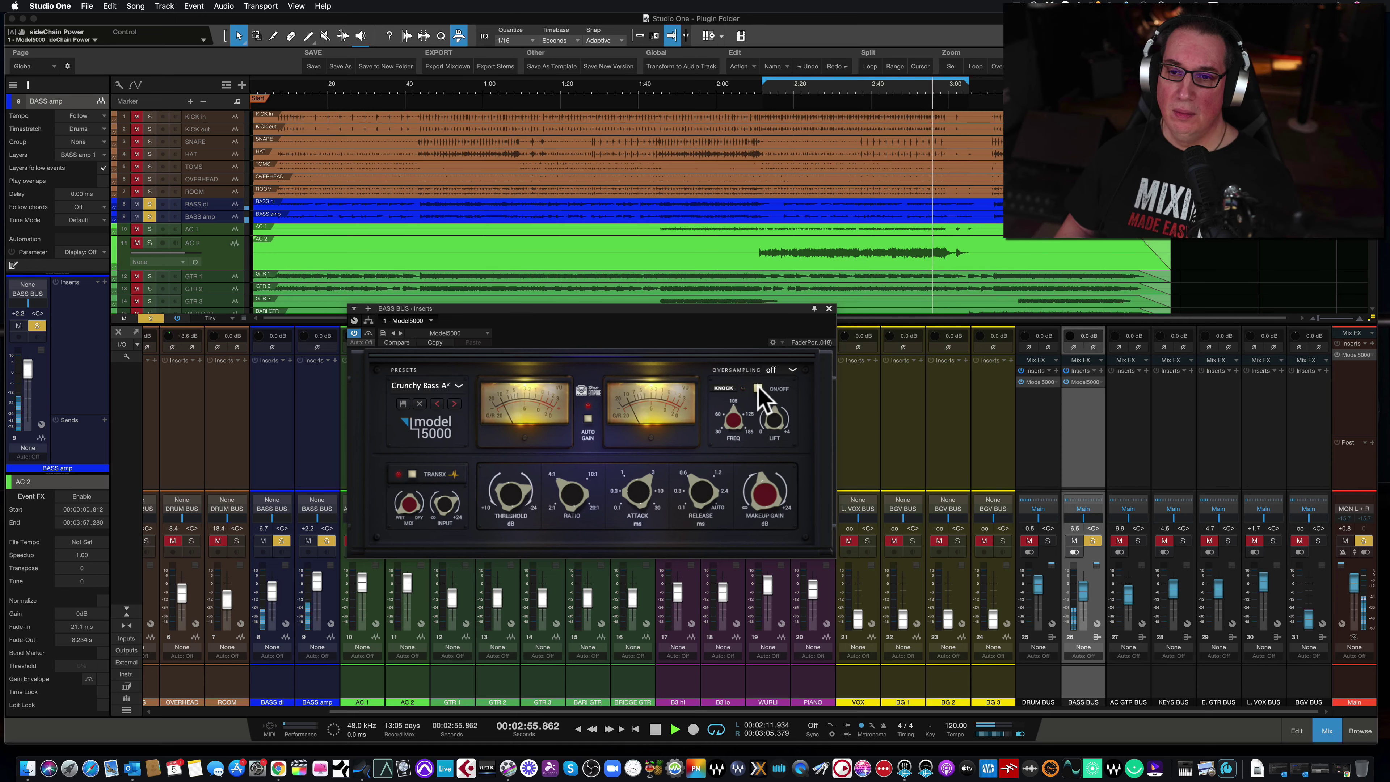
key("space")
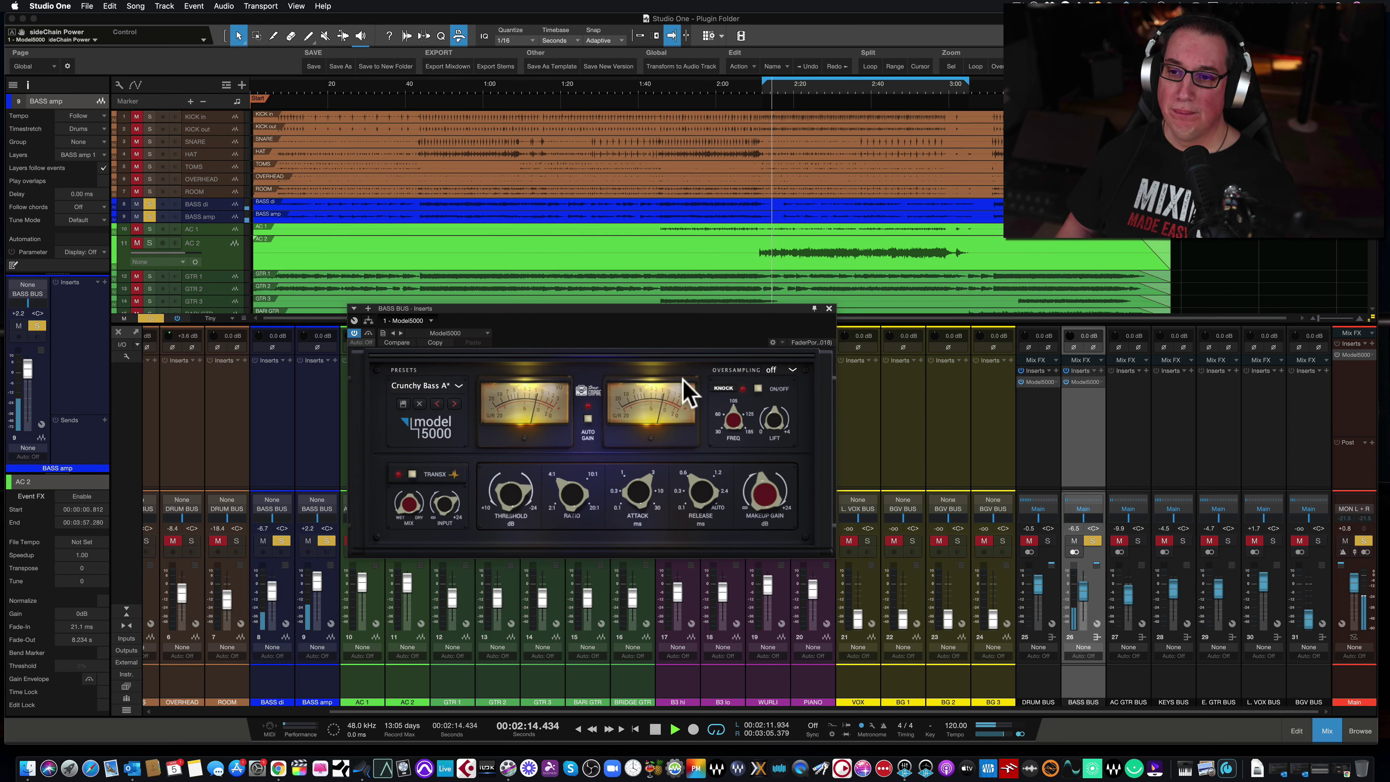
- Shorten the bass bus compressor's release, bring it back toward 2.4, and compare against bypass
left_click(368, 334)
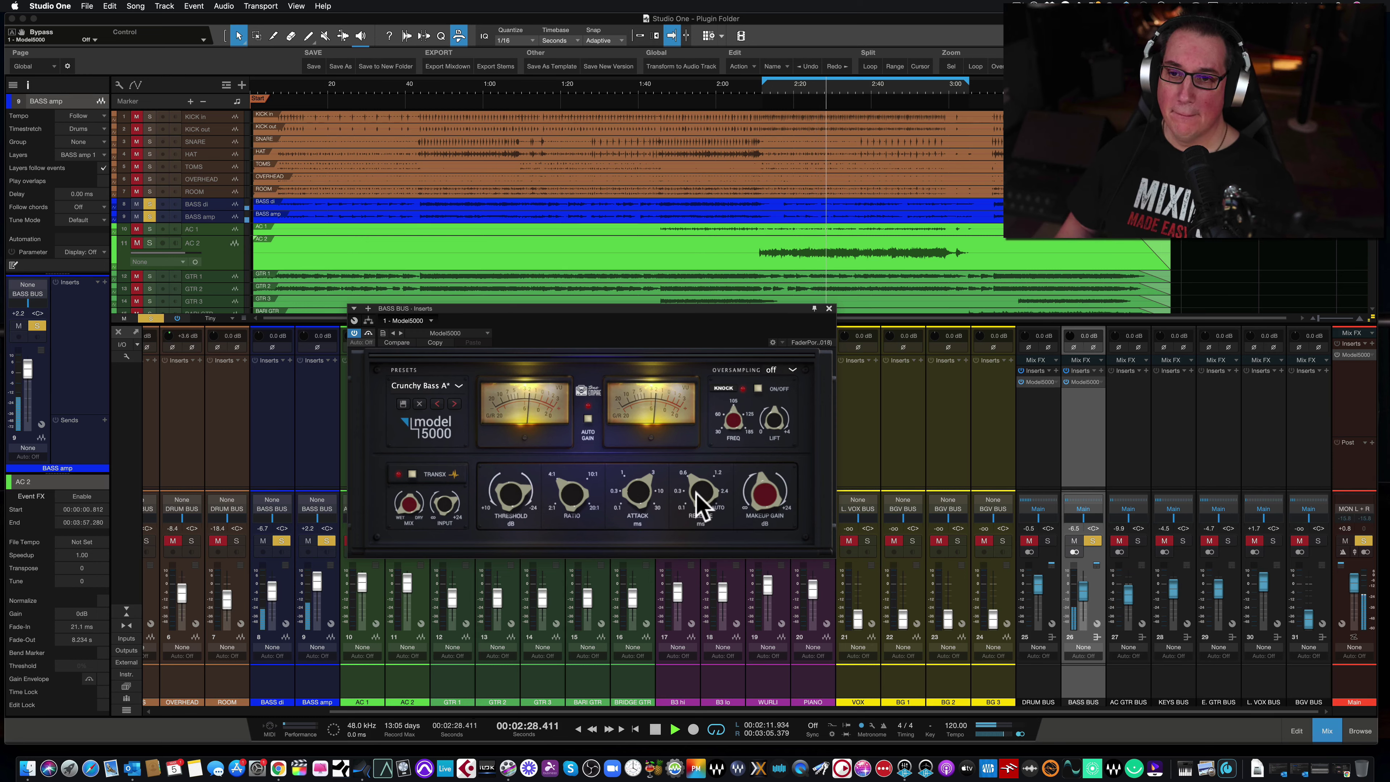
left_click(702, 504)
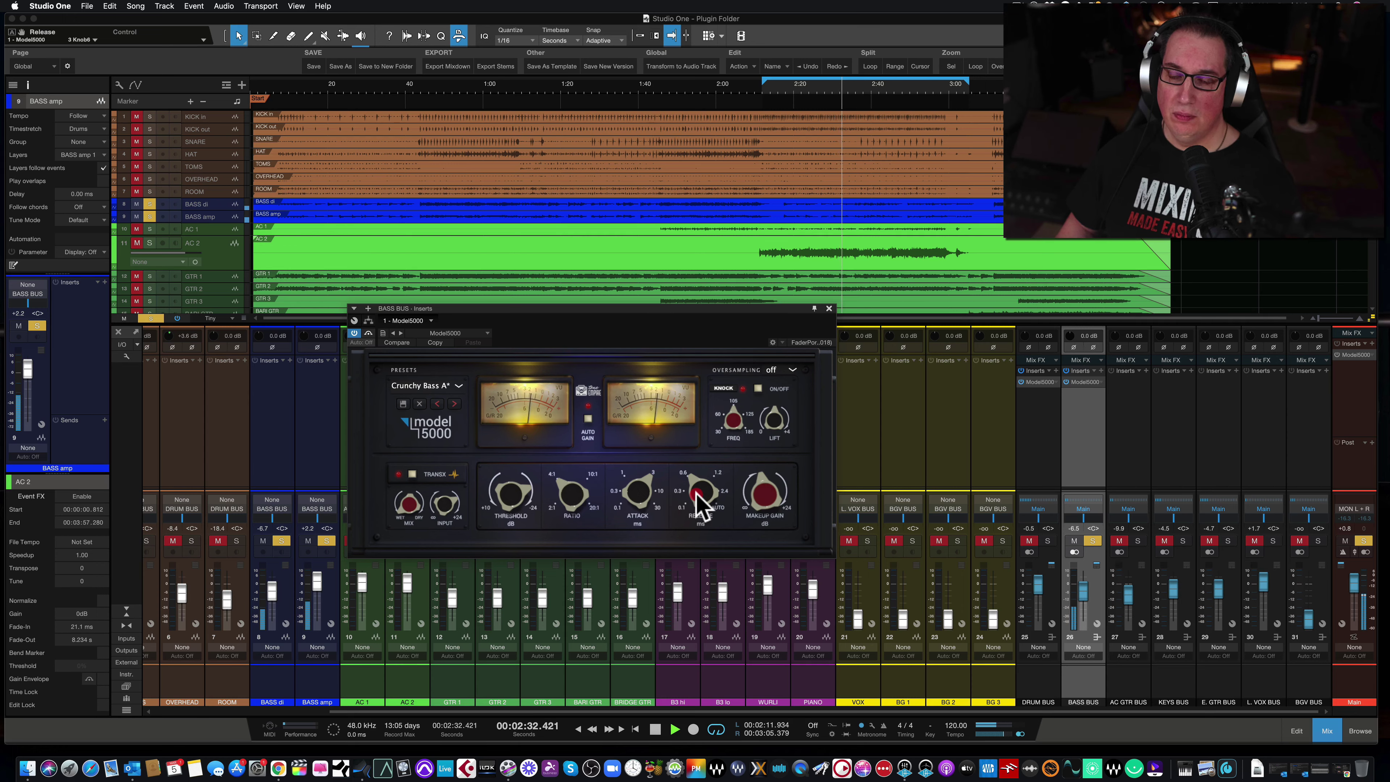
left_click_drag(698, 490, 686, 541)
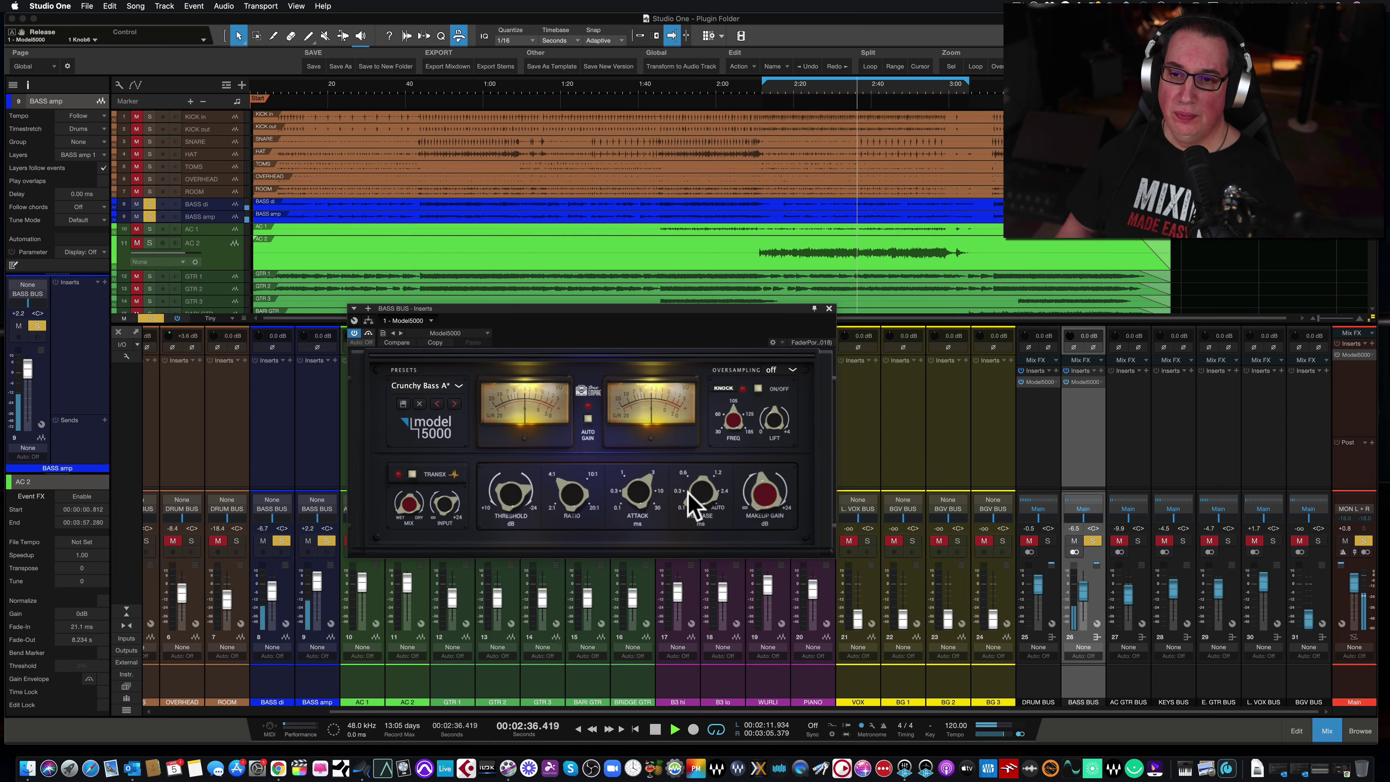
left_click_drag(684, 481, 692, 438)
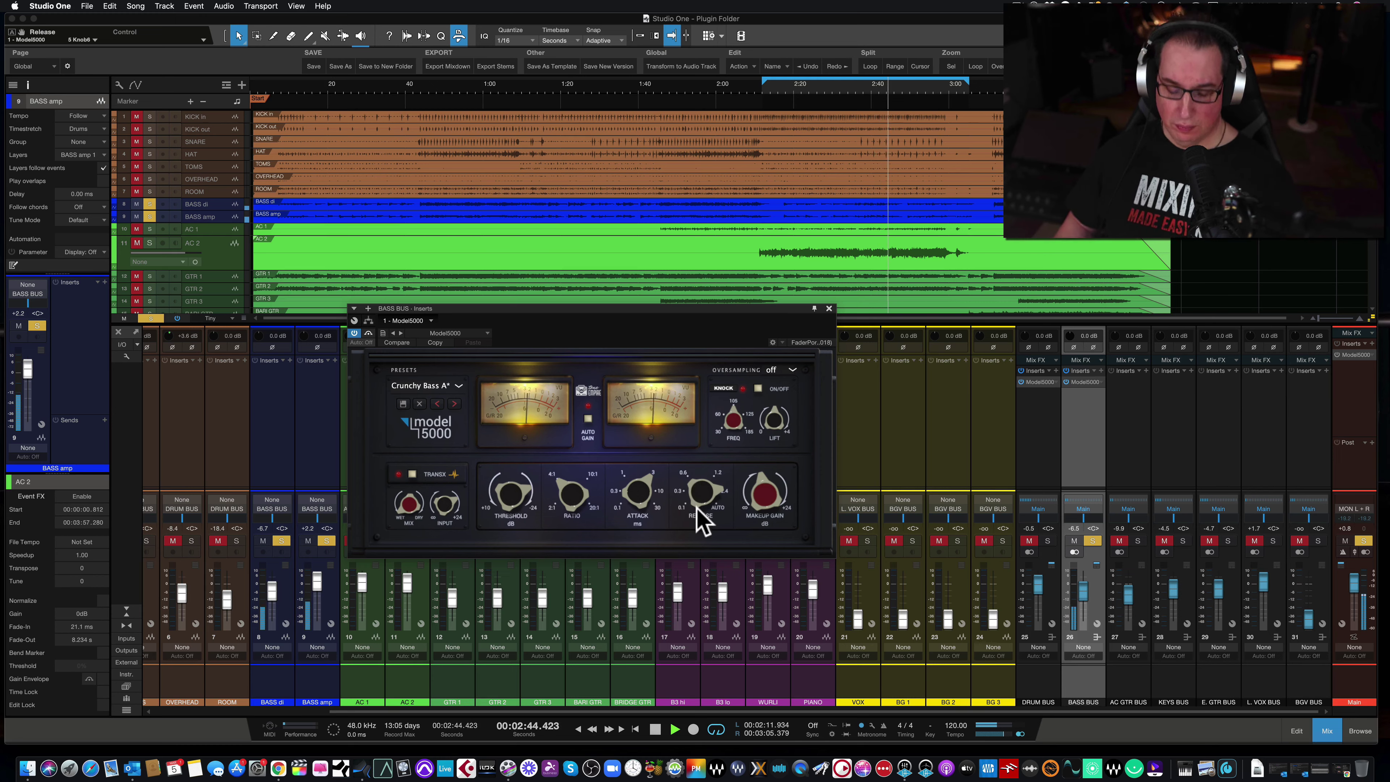
left_click(368, 333)
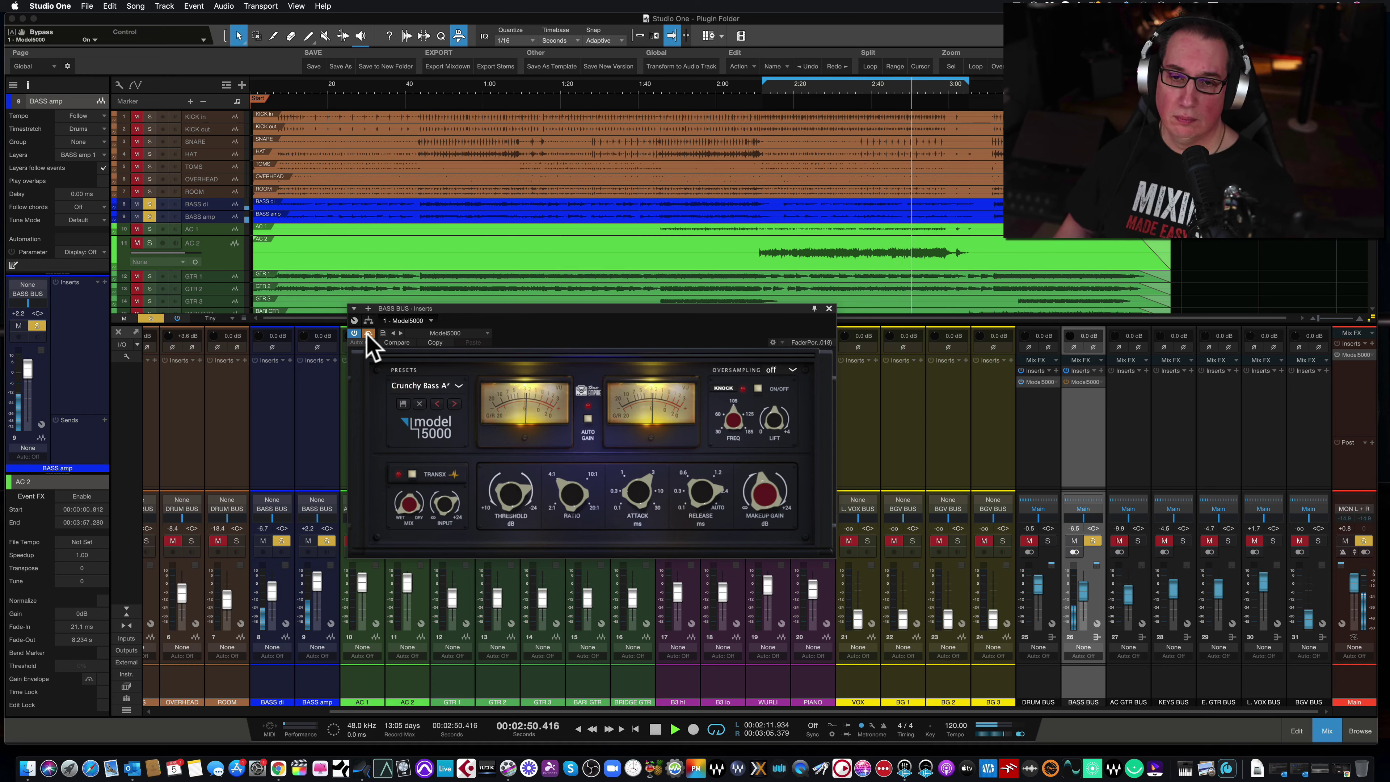
left_click(368, 333)
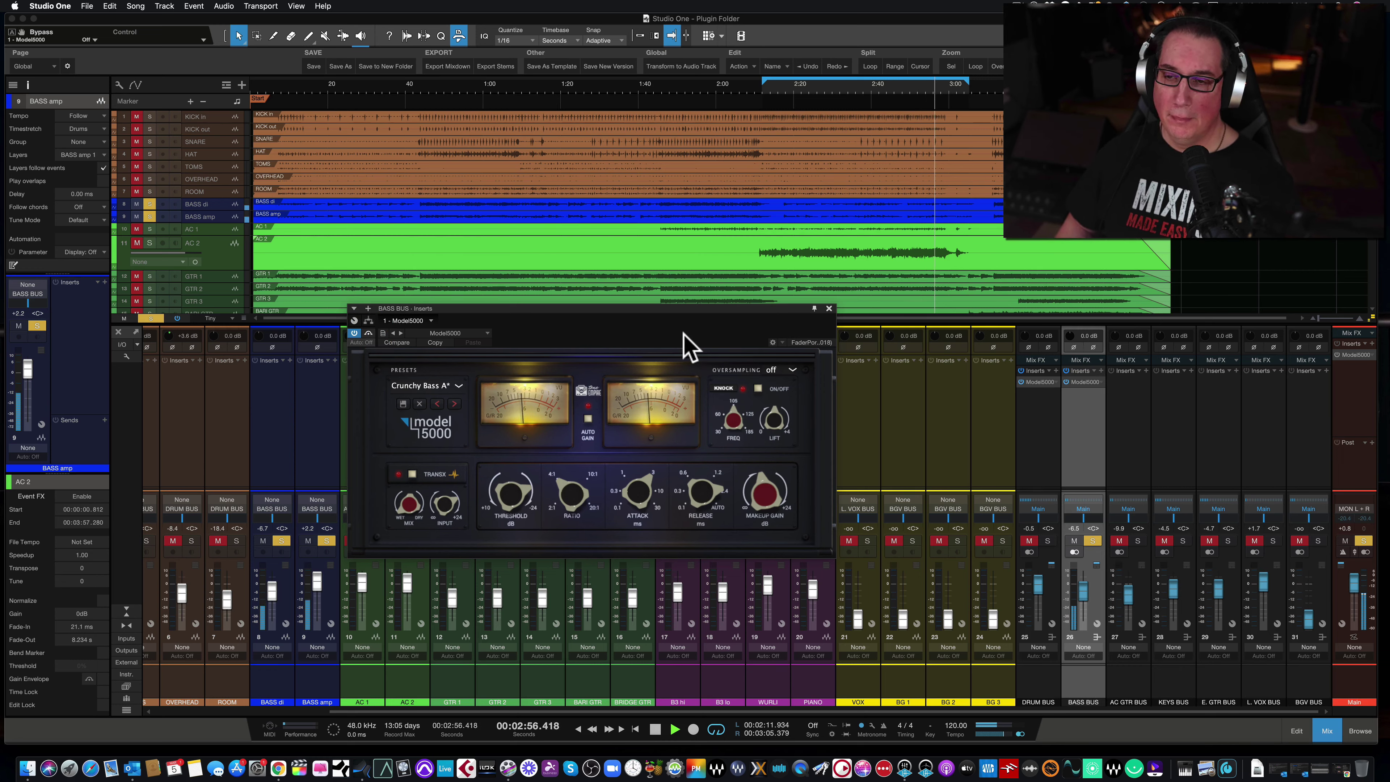
- Close the bass bus compressor, bypass the bass and drum bus Model 5000s, and unsolo the bass bus
left_click(828, 309)
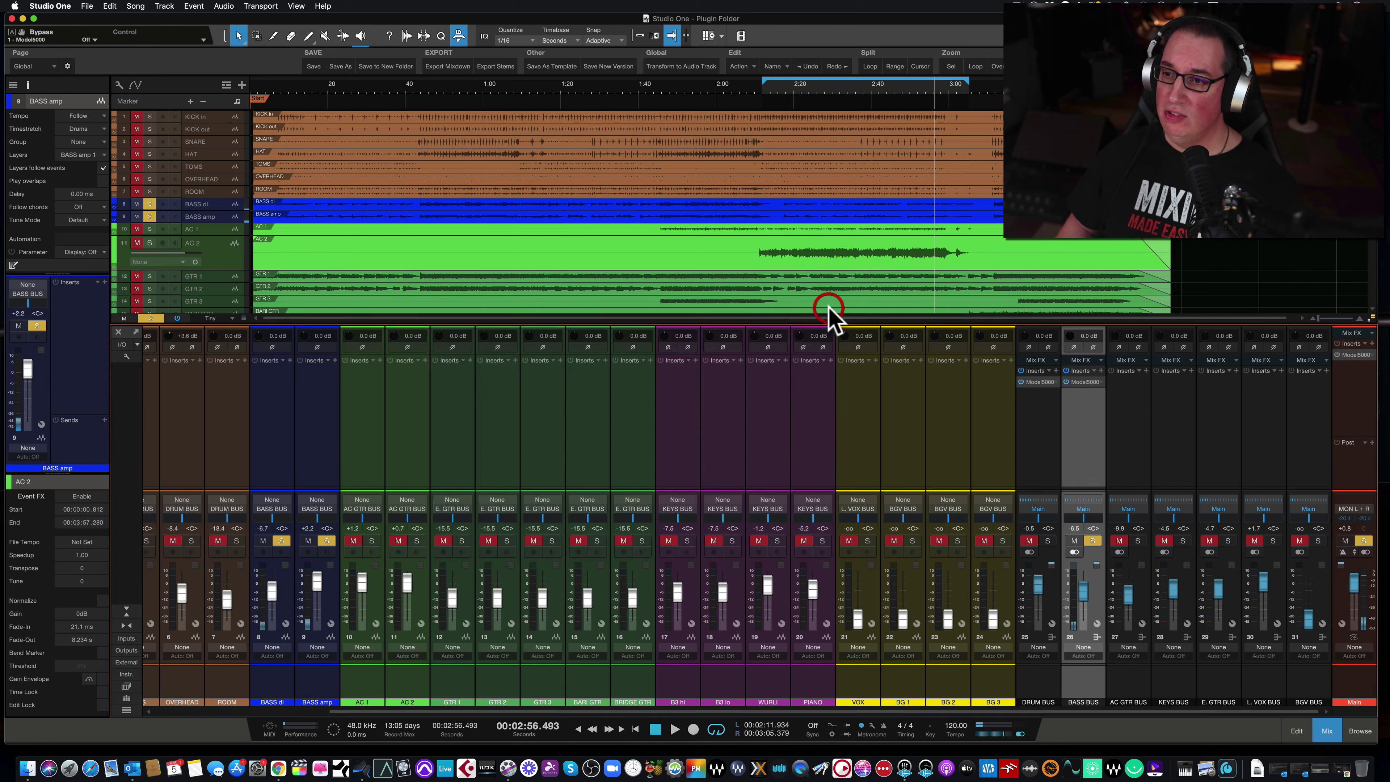
left_click(1066, 381)
left_click(1021, 382)
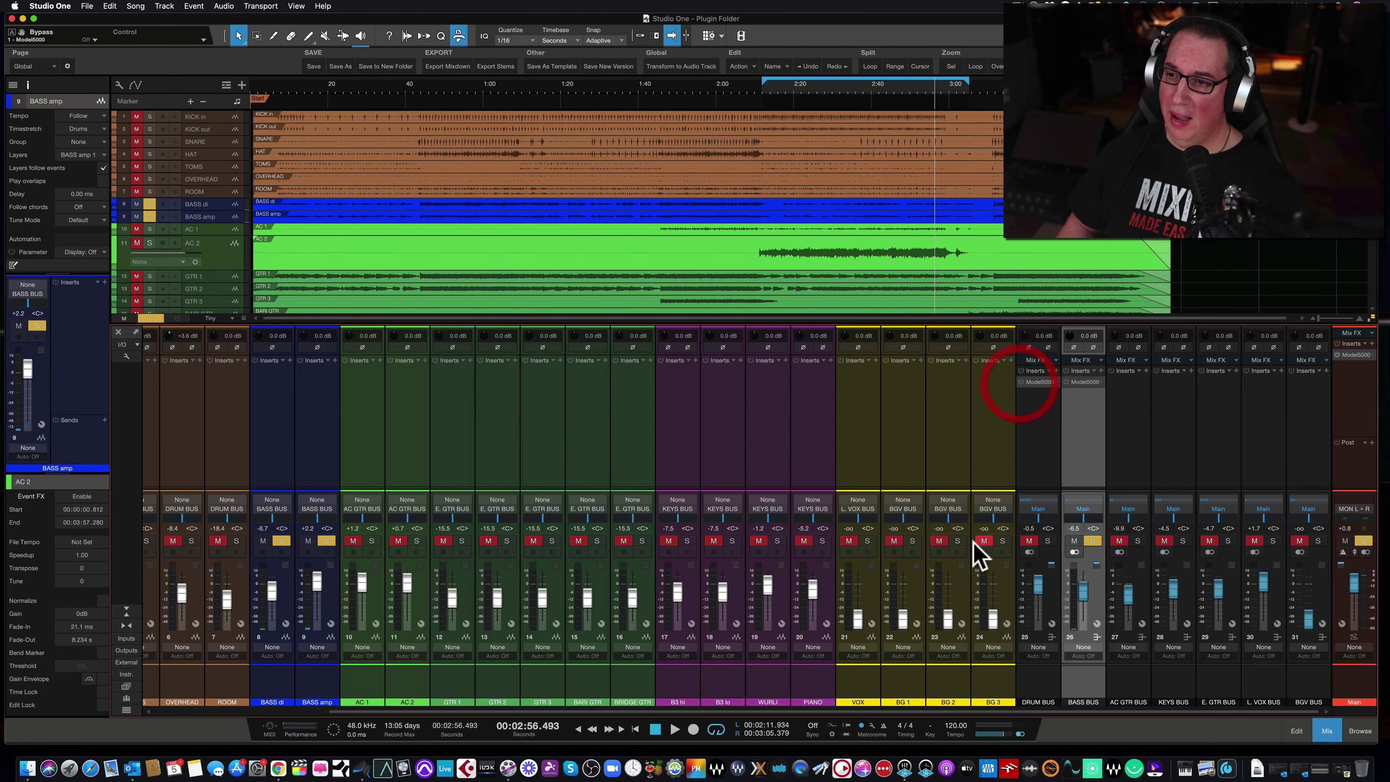
left_click(1091, 541)
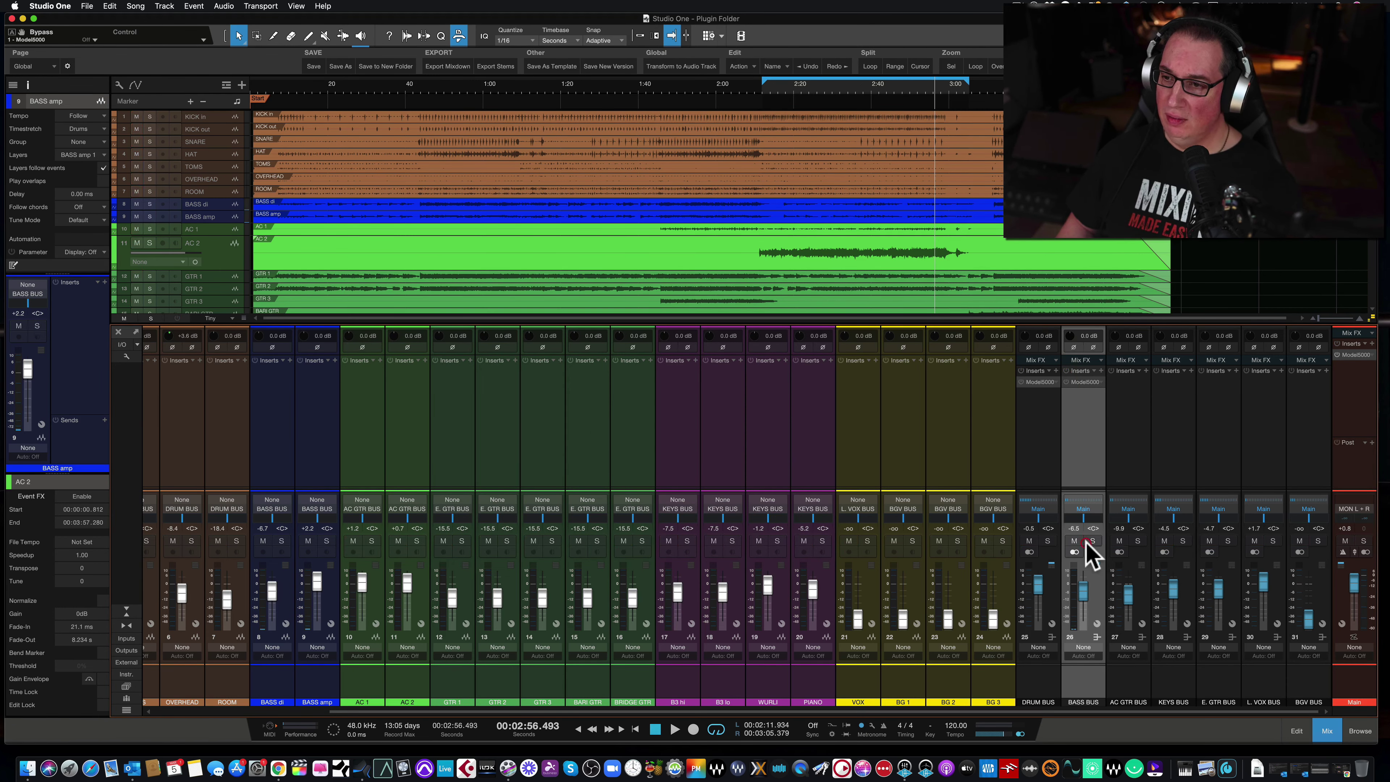
- Load the Default preset on the master bus Model 5000, bypassed for now
left_click(1354, 354)
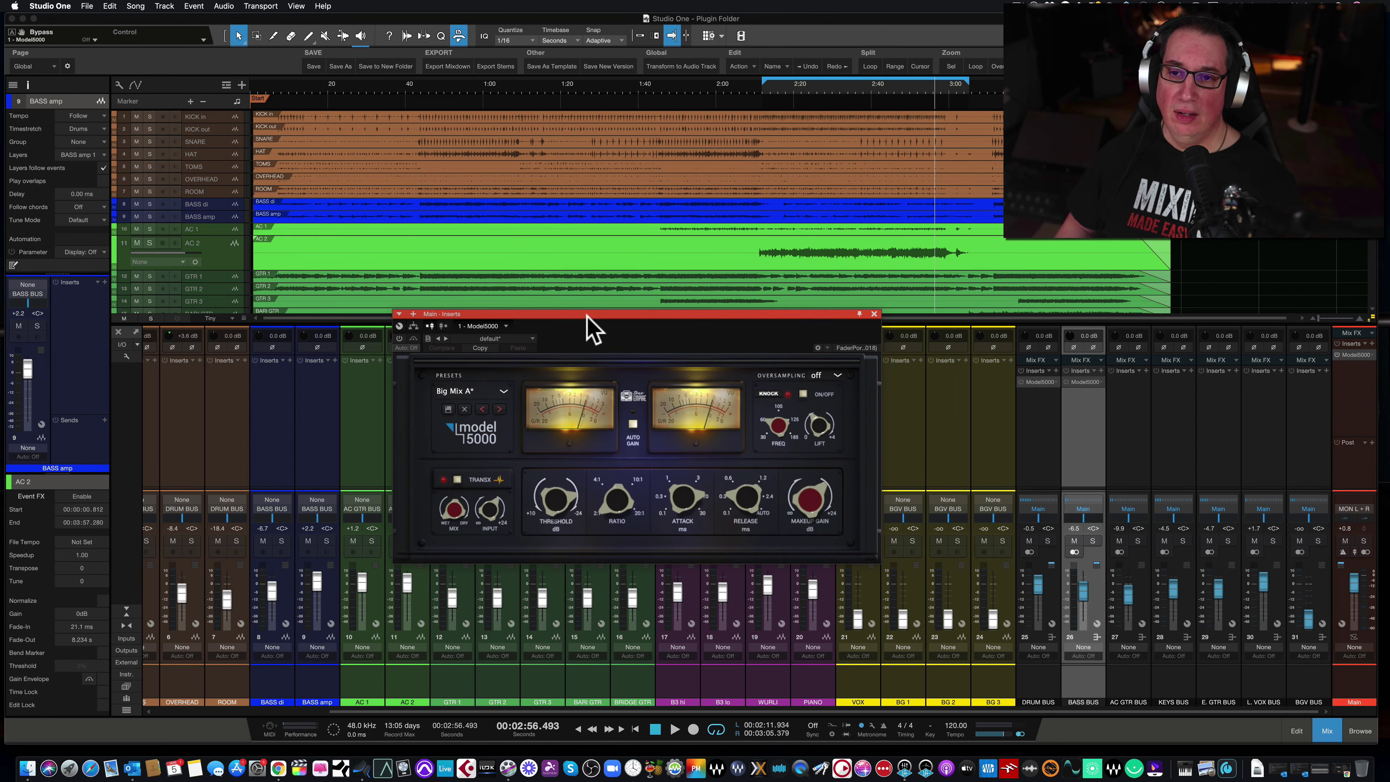
left_click_drag(589, 318, 572, 344)
left_click(383, 364)
left_click(444, 421)
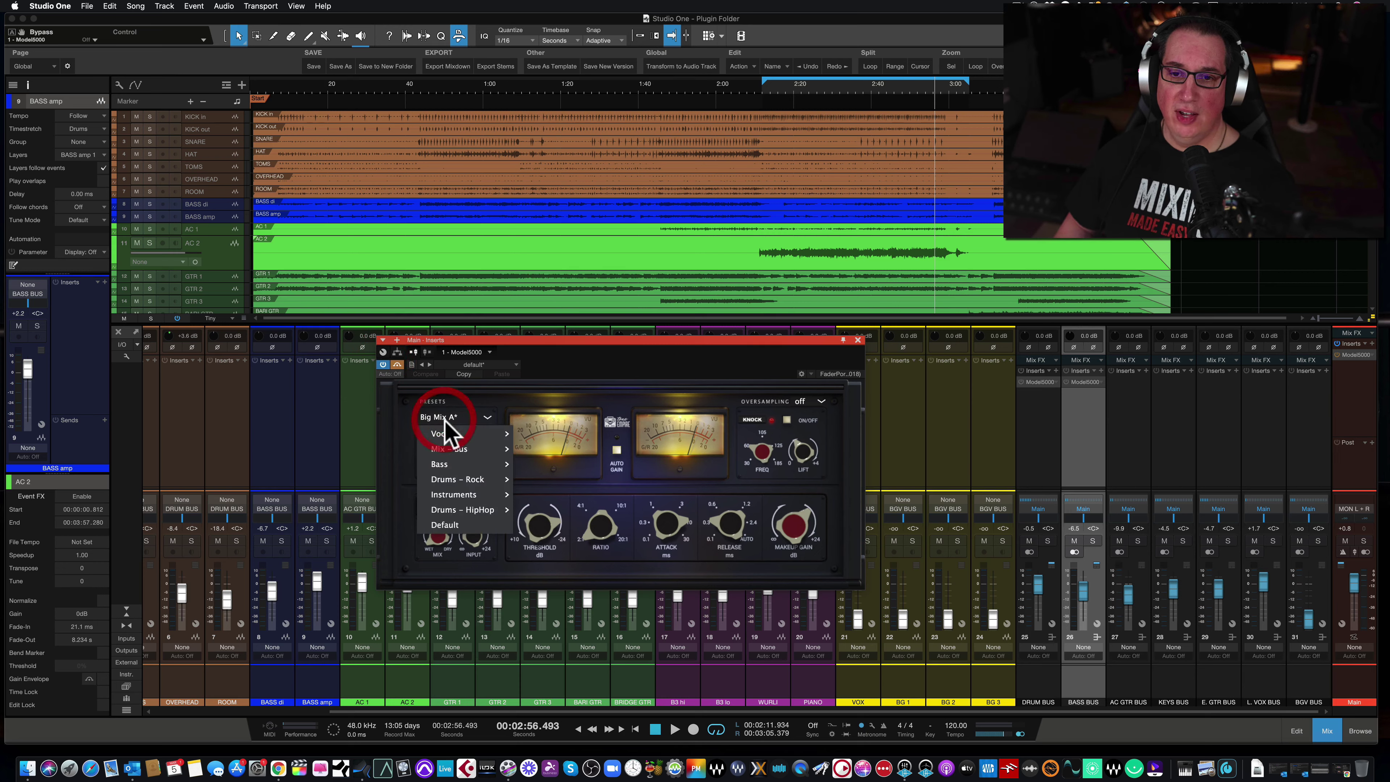
left_click(449, 527)
left_click_drag(564, 342, 568, 334)
- Start playback from about 2:12
left_click(767, 97)
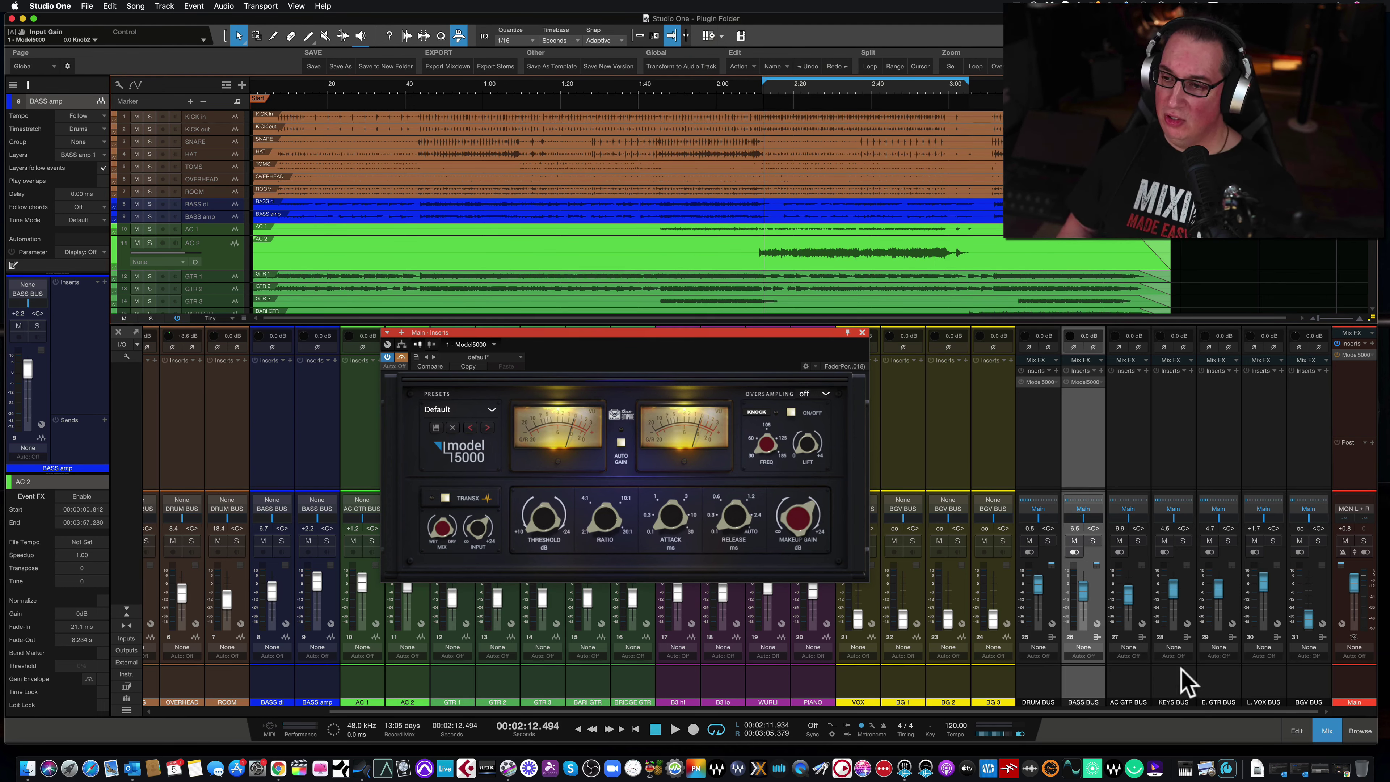
key("space")
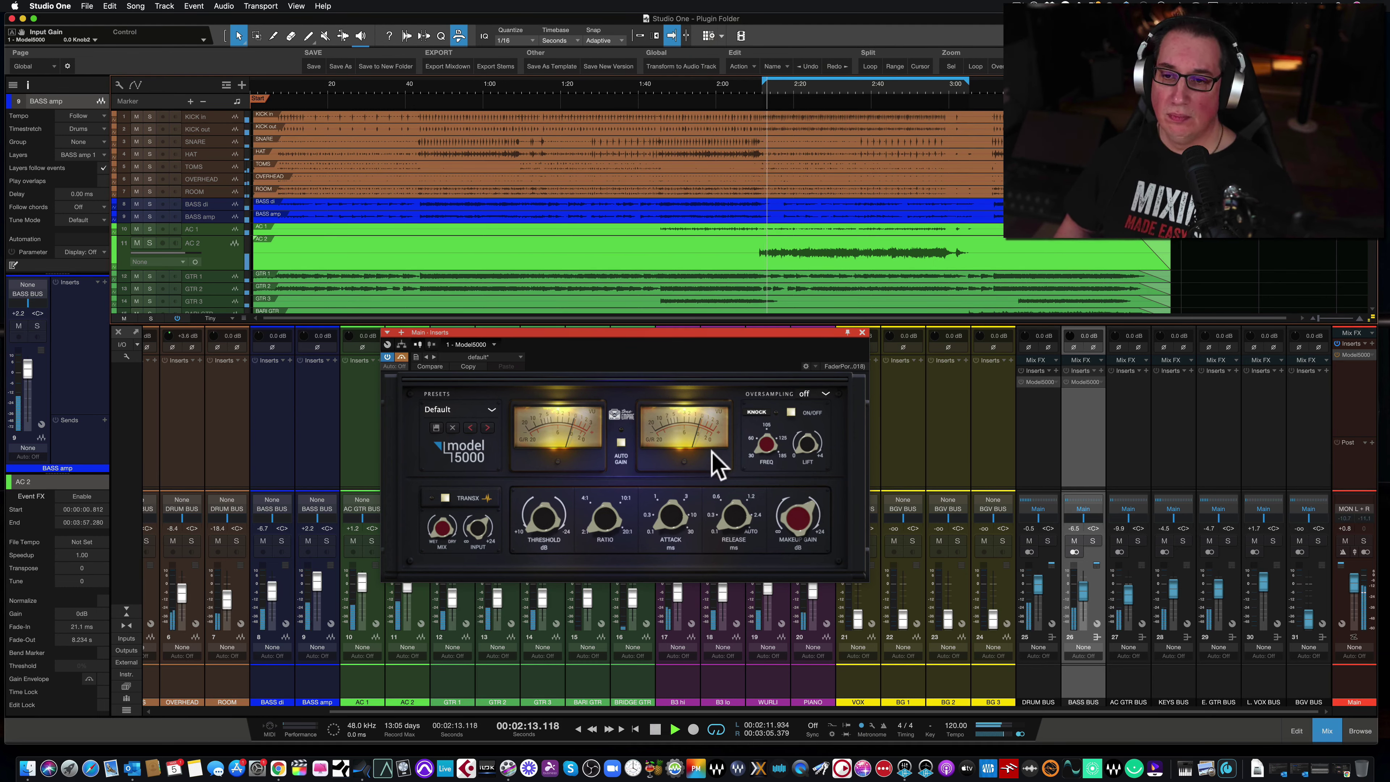
left_click_drag(642, 333, 640, 337)
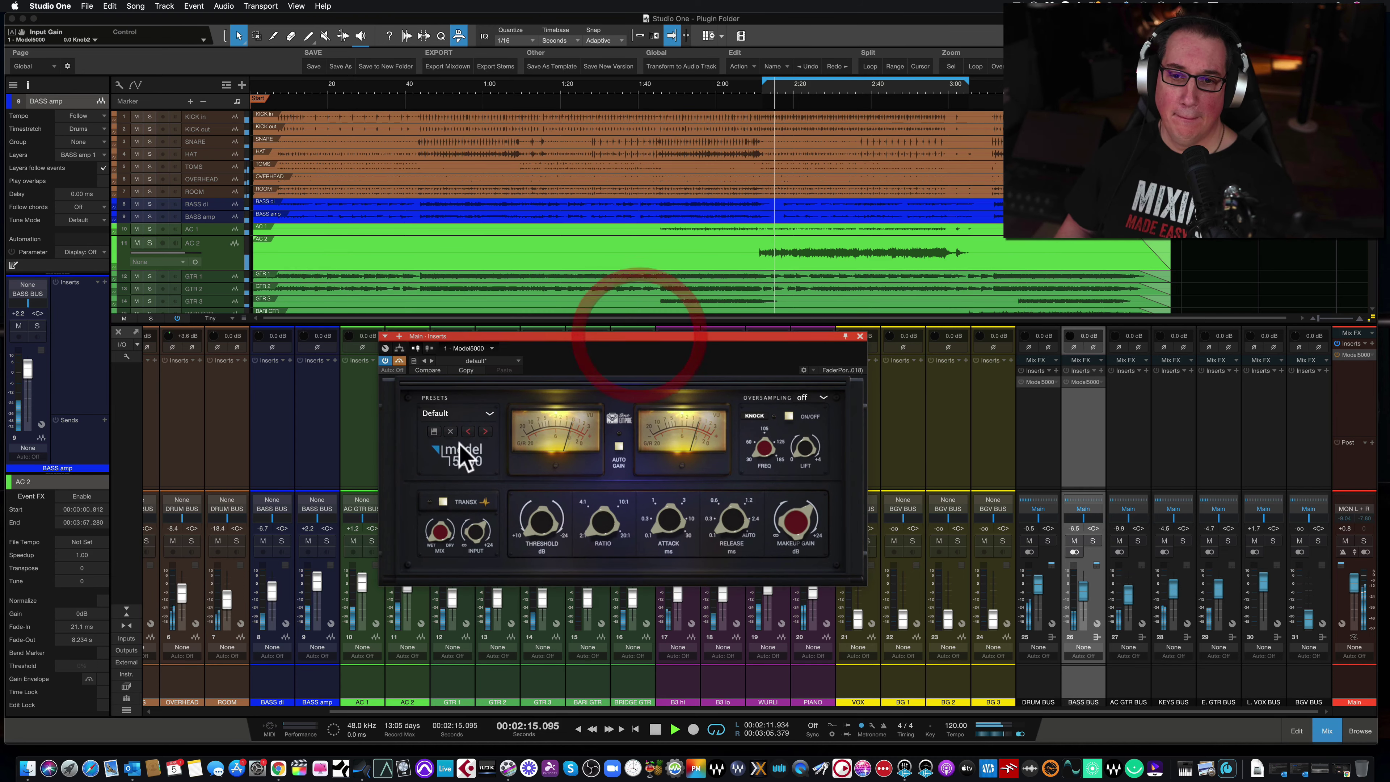
- Re-enable the master compressor and turn on TRANSX, comparing it off and on
left_click(399, 361)
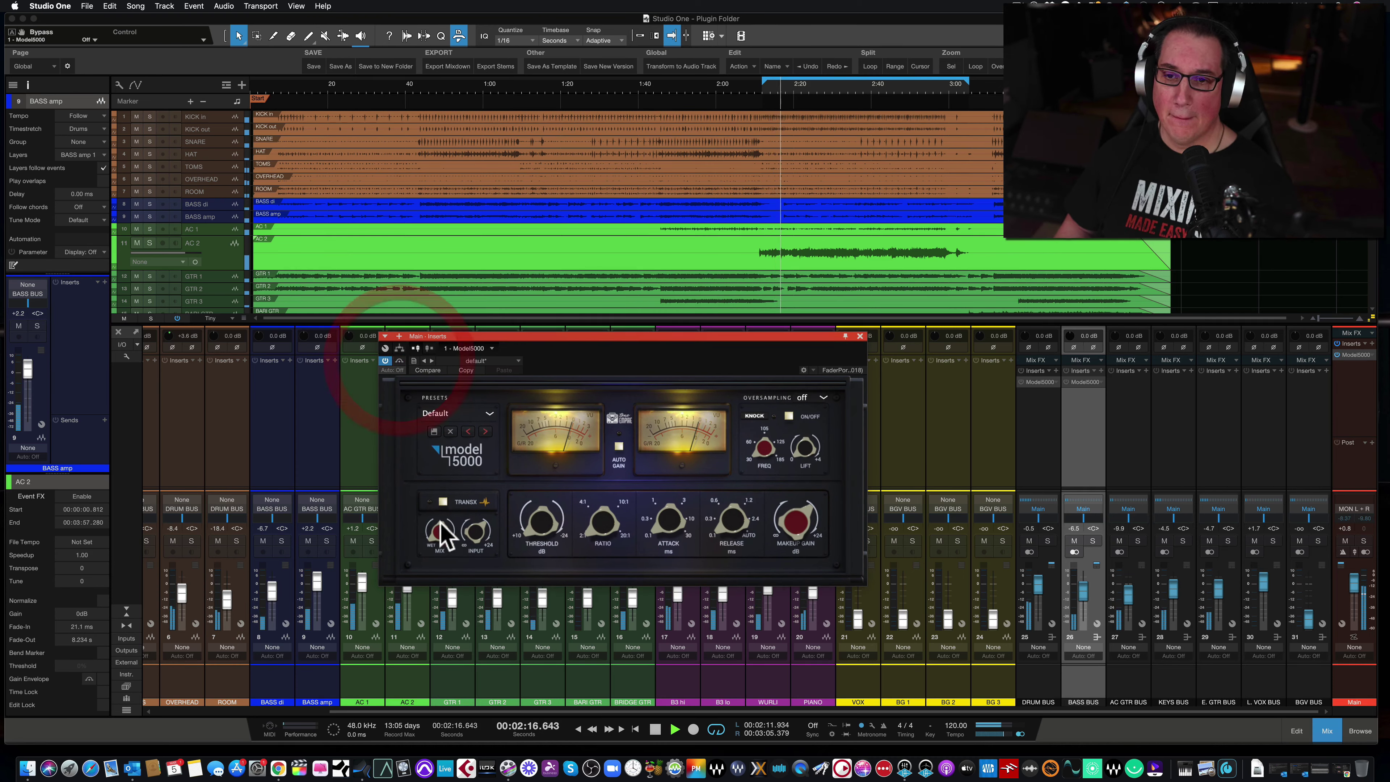
left_click(443, 502)
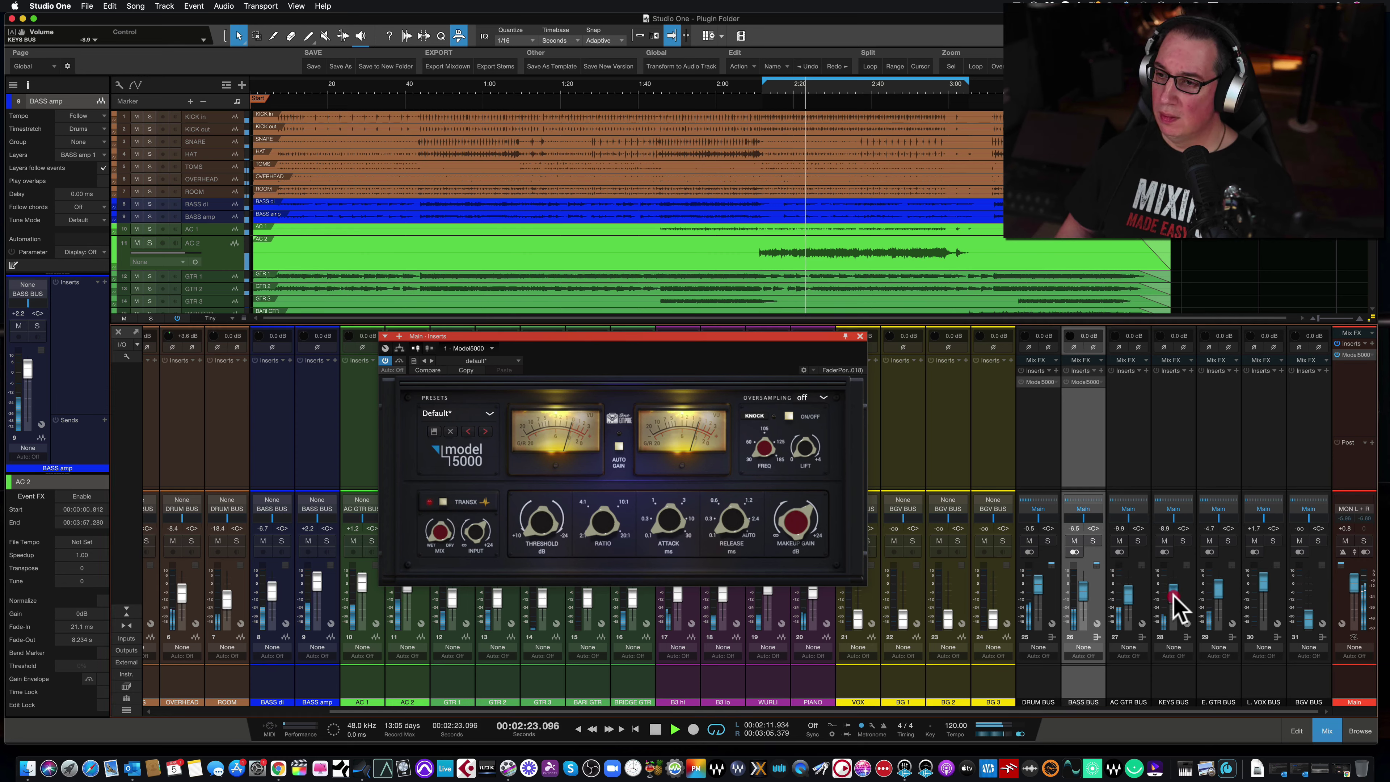
scroll(1177, 609, "down", 2)
scroll(1174, 605, "down", 2)
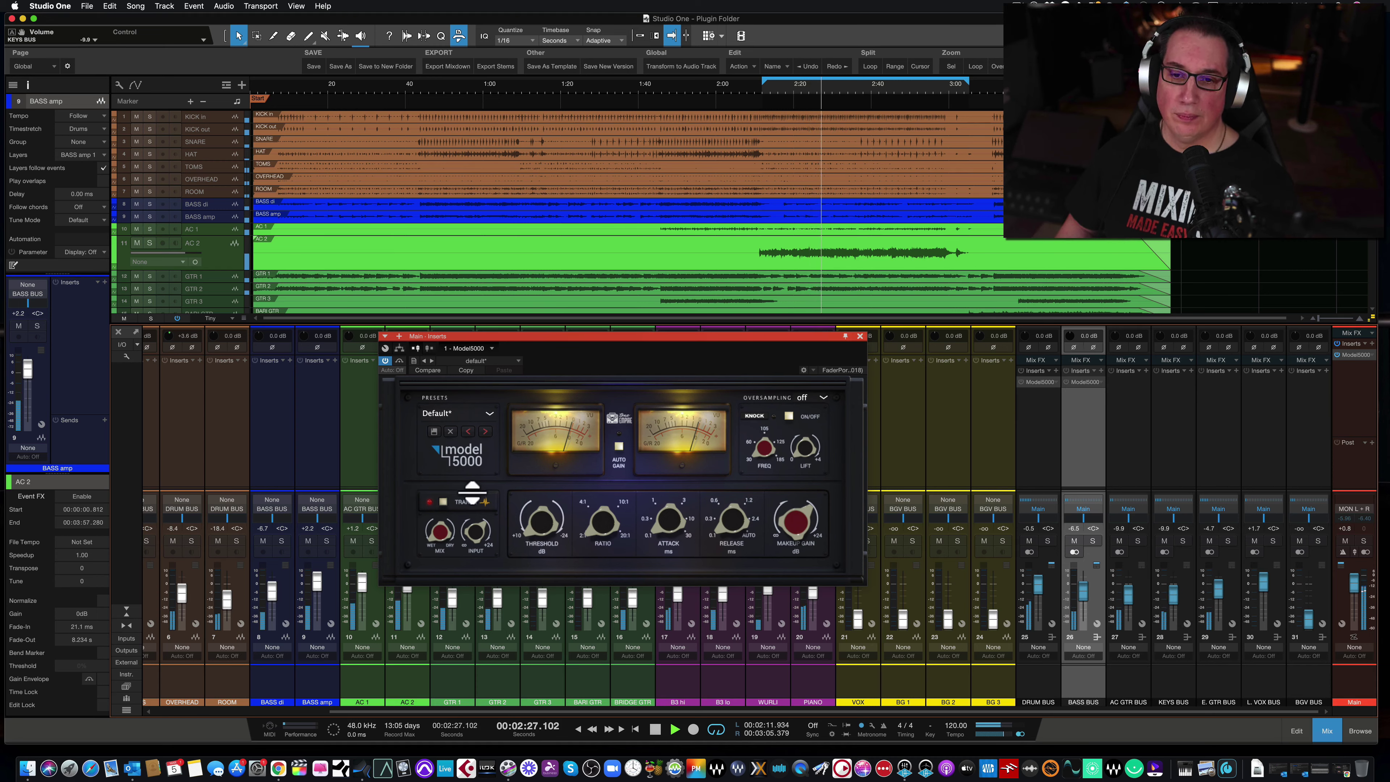
left_click(444, 503)
left_click(444, 504)
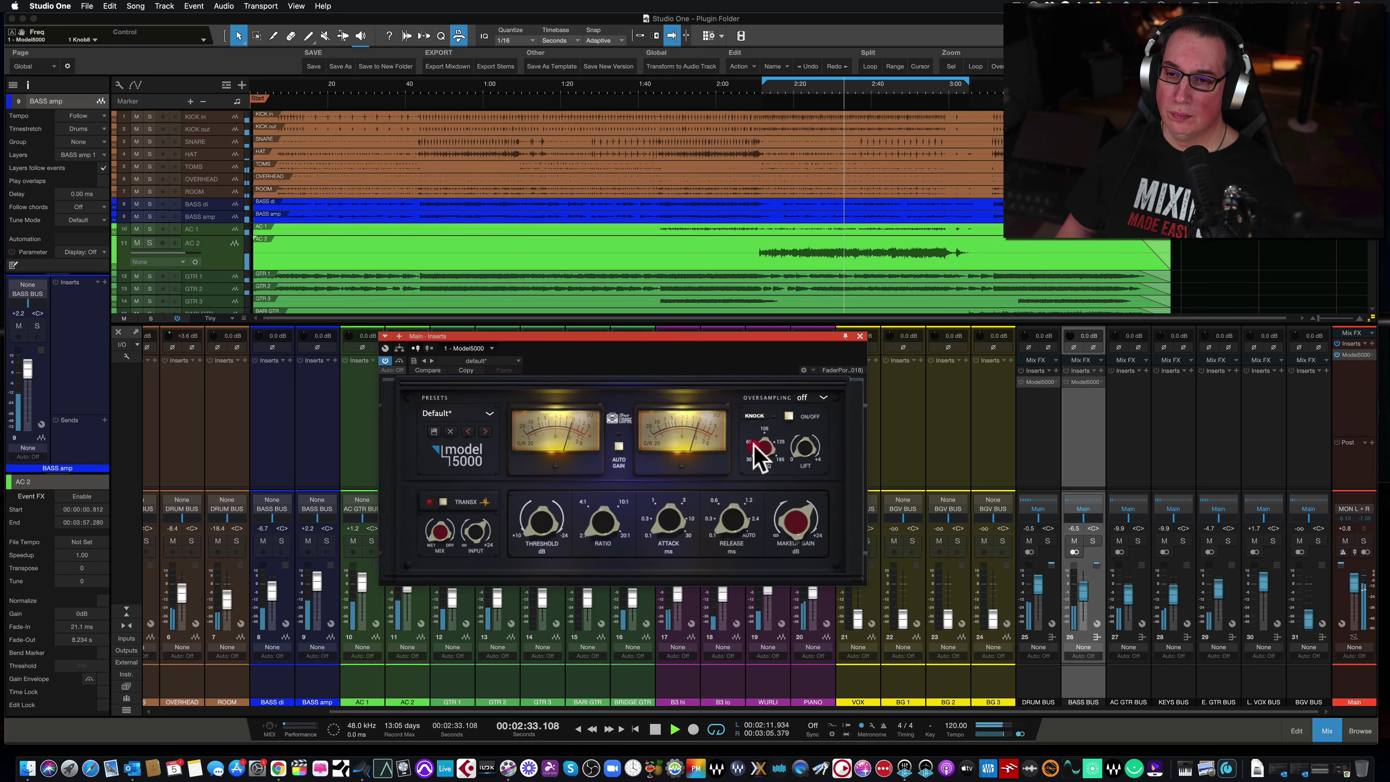
- Switch Knock off, raise Lift to about 1.0, and compare against bypass
left_click(789, 417)
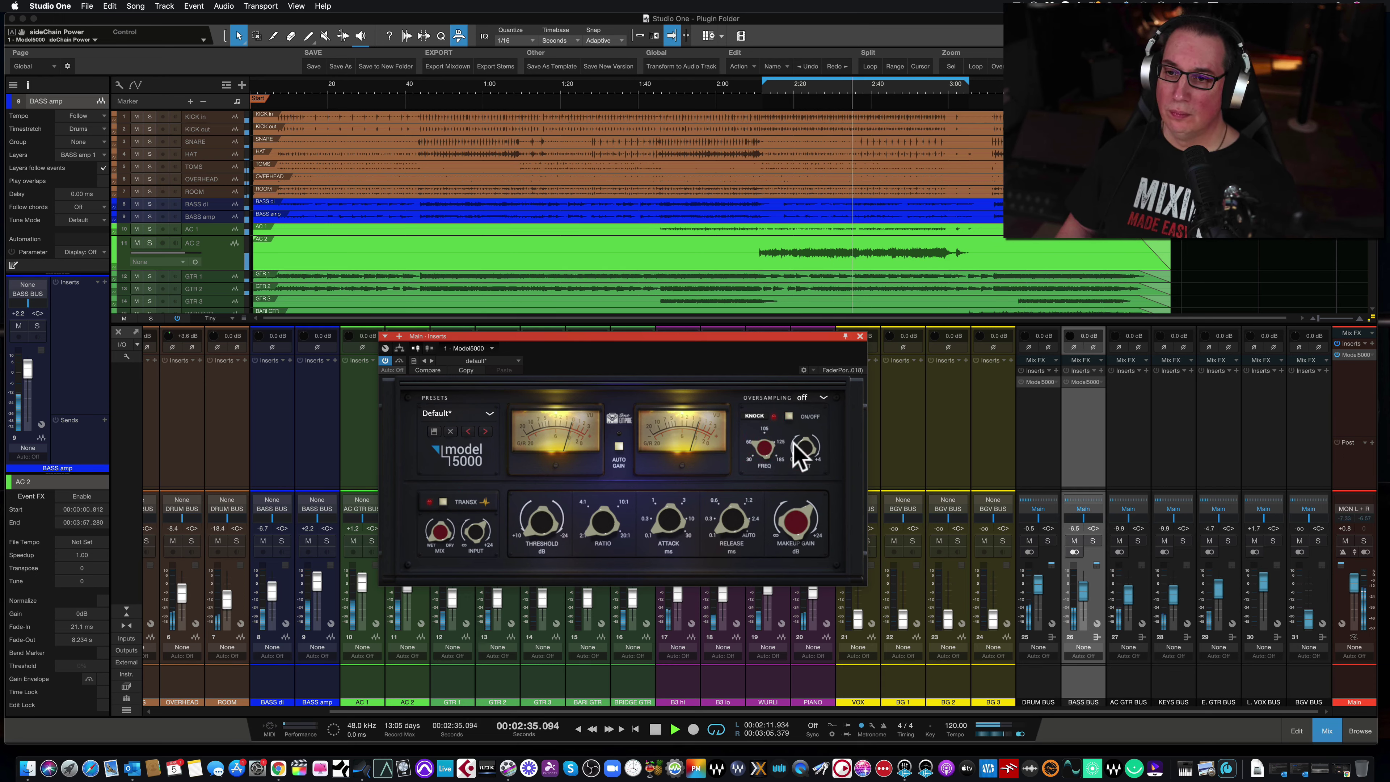
mouse_move(793, 440)
left_mouse_down()
mouse_move(798, 418)
mouse_move(798, 445)
left_mouse_up()
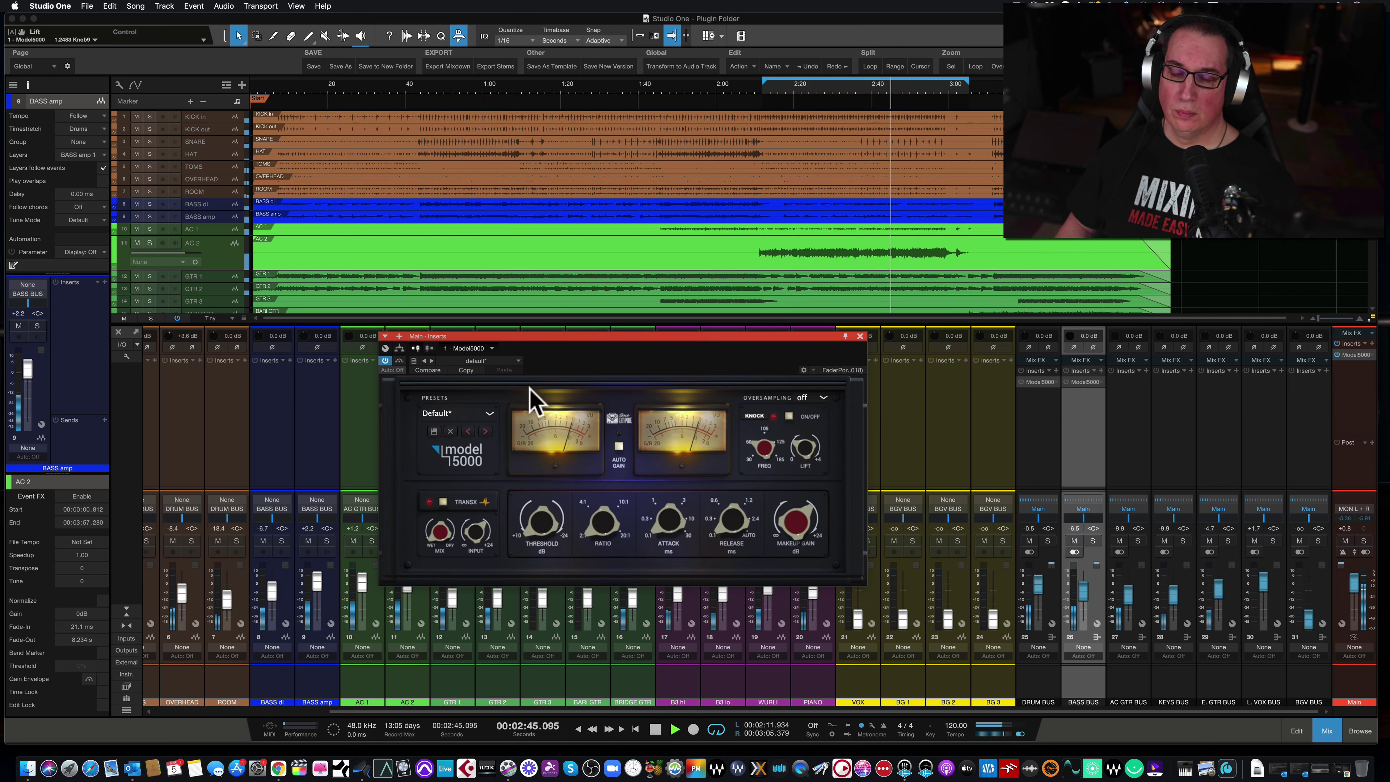
left_click(398, 359)
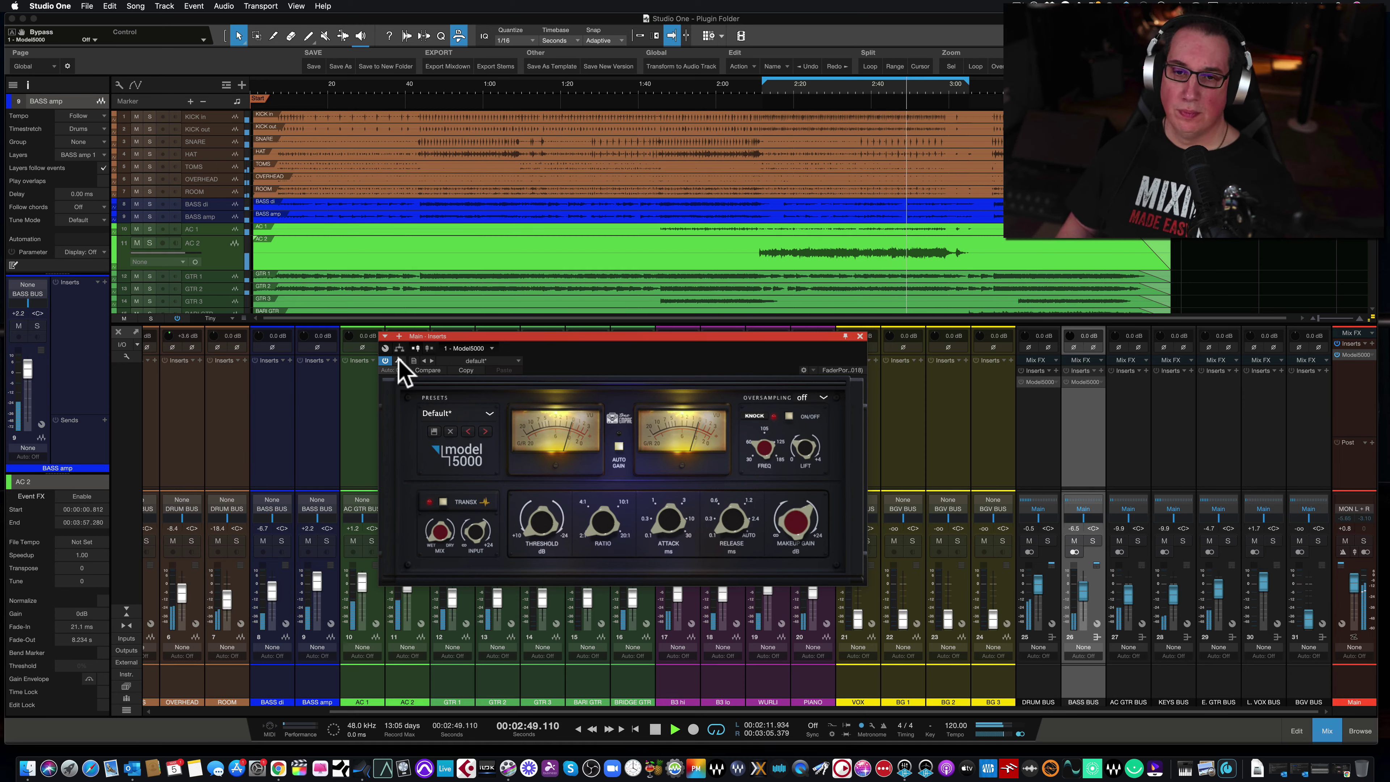
left_click(793, 526)
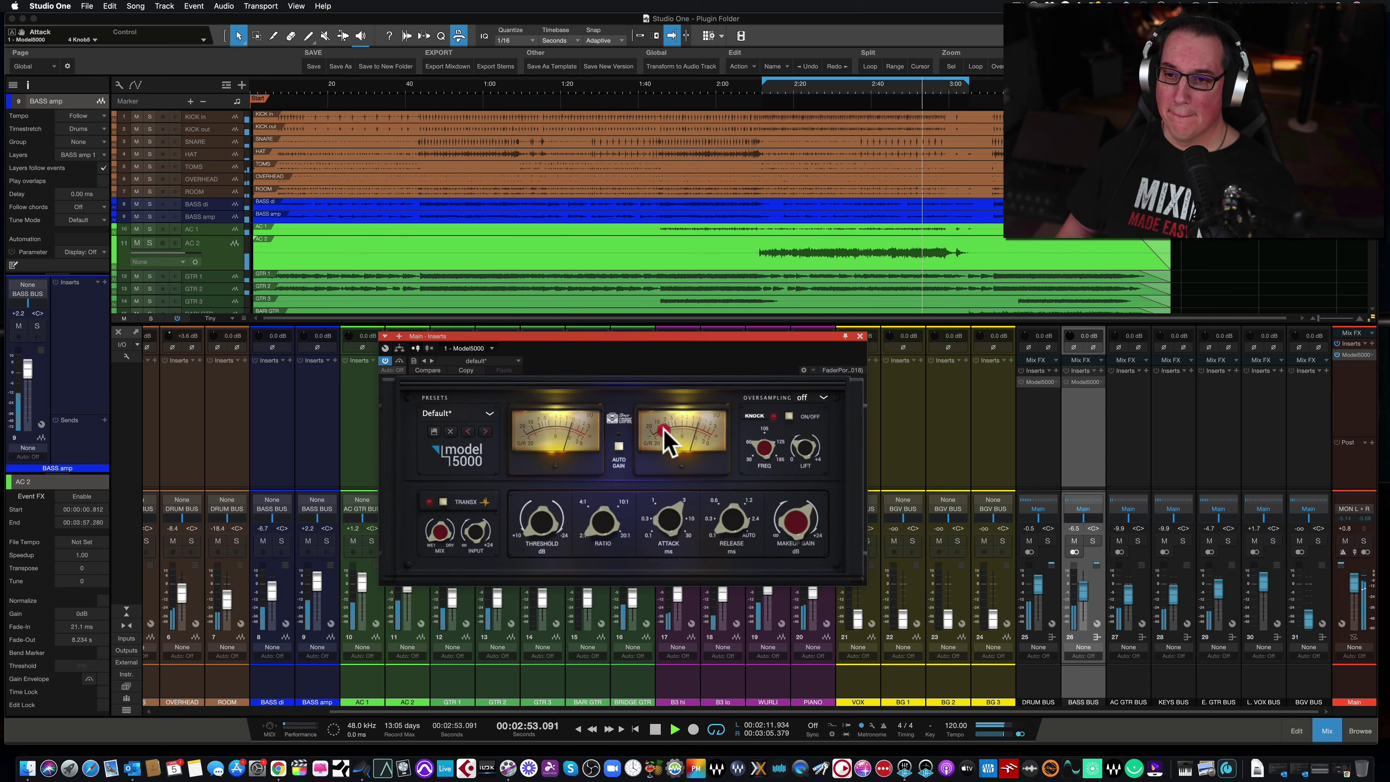
- Step the Ratio up one setting, raise Threshold to around 17, and replay from 2:12
left_click(594, 523)
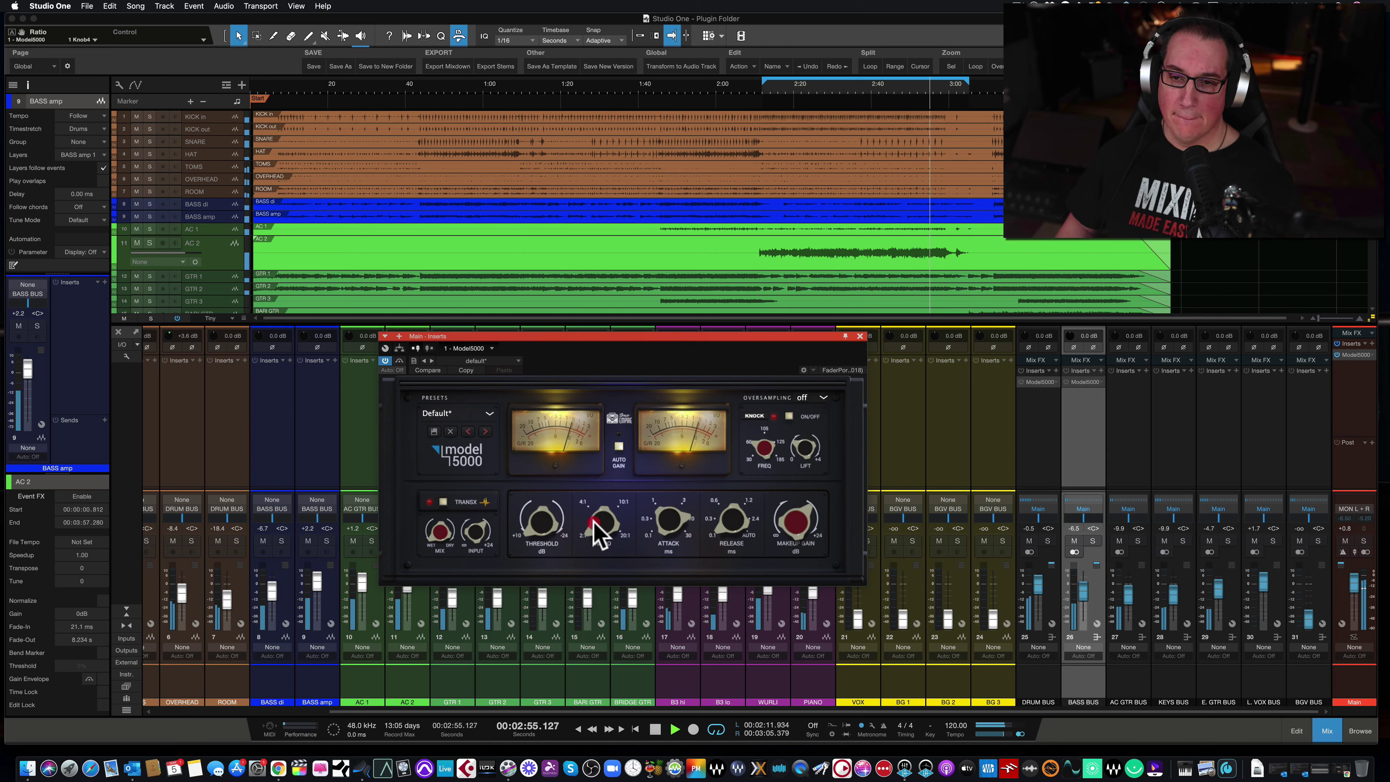
left_click_drag(599, 534, 576, 497)
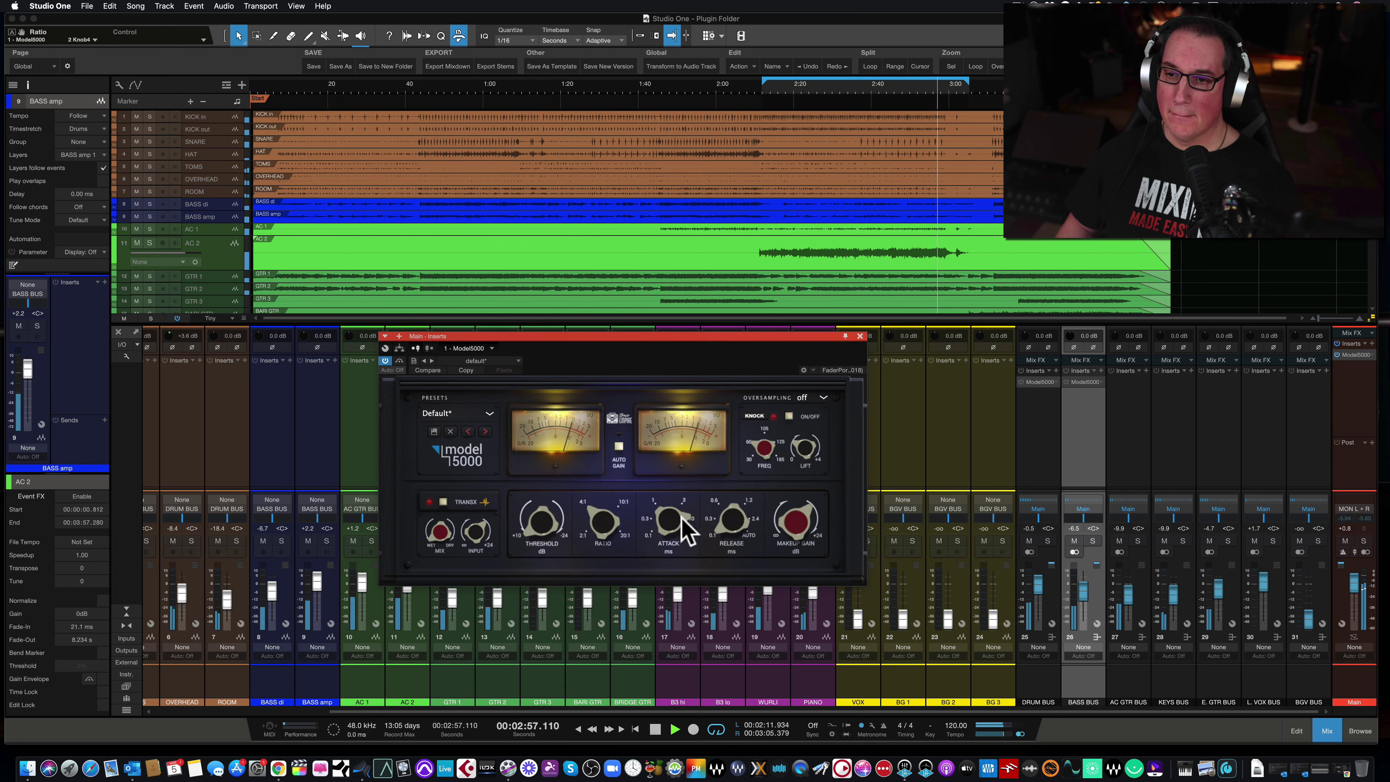
left_click(728, 519)
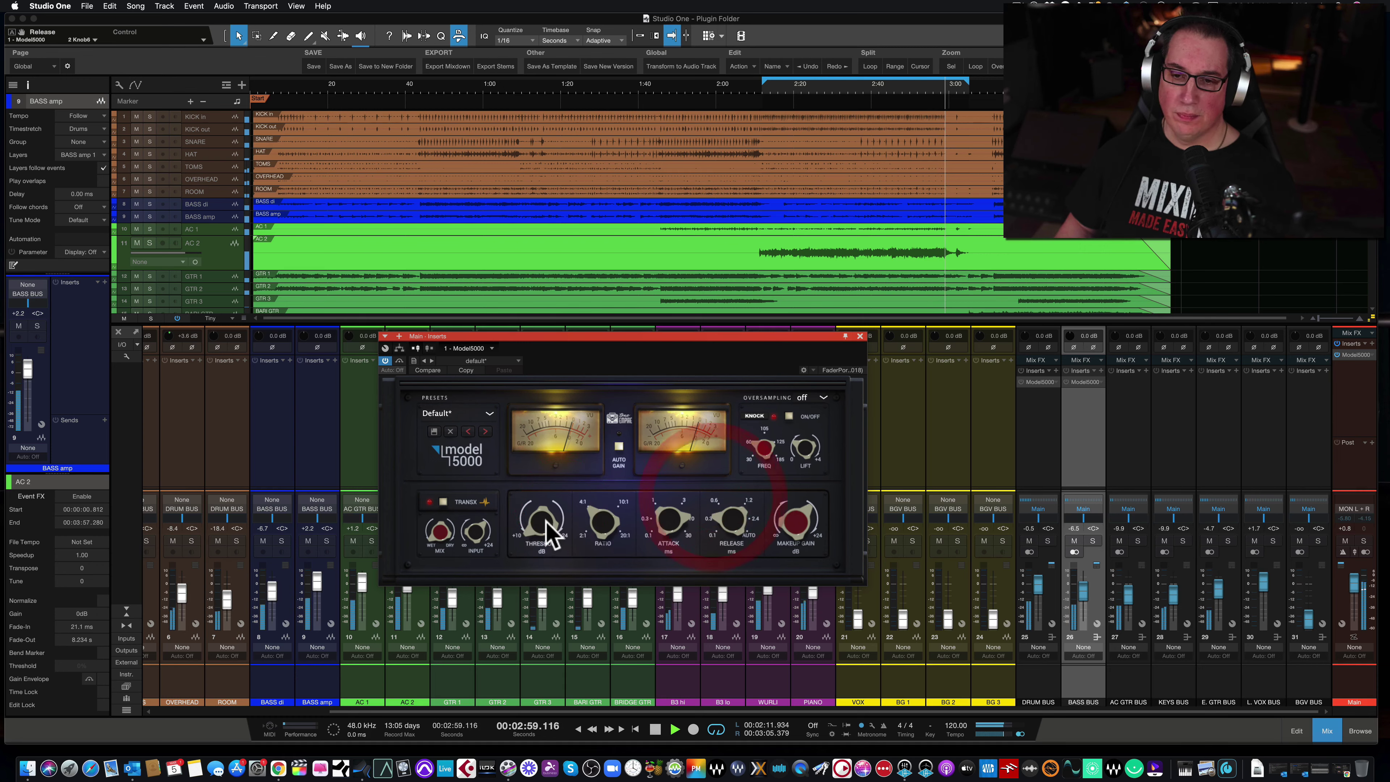
left_click_drag(548, 531, 549, 432)
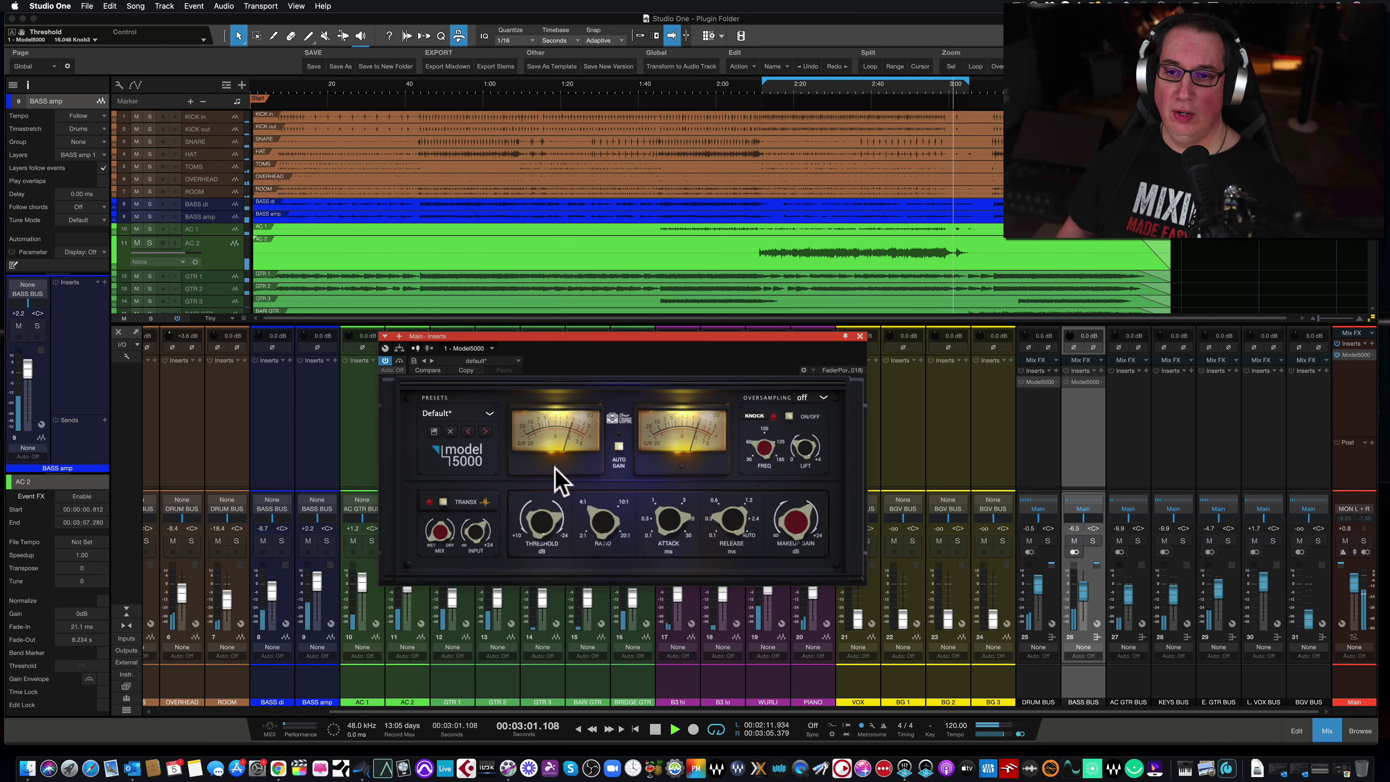
left_click(765, 96)
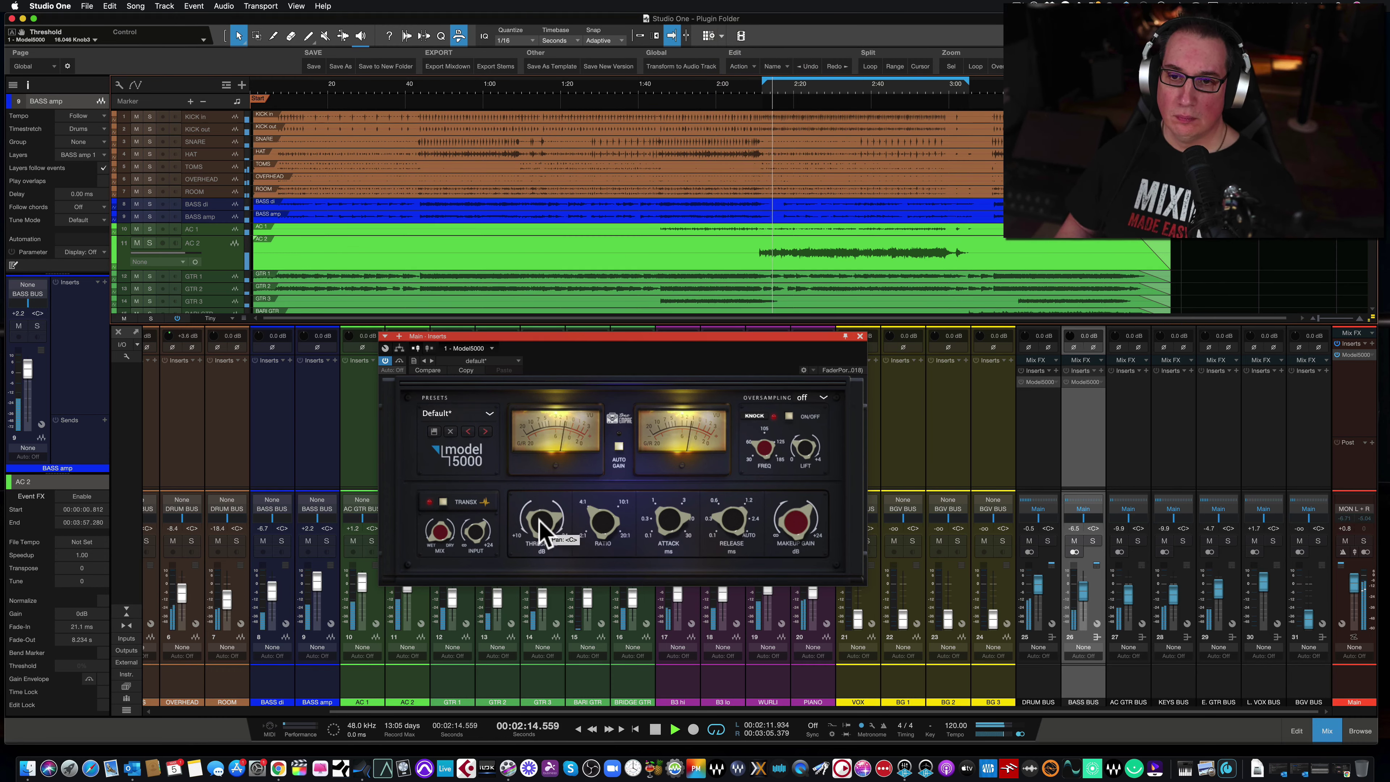
scroll(542, 527, "up", 2)
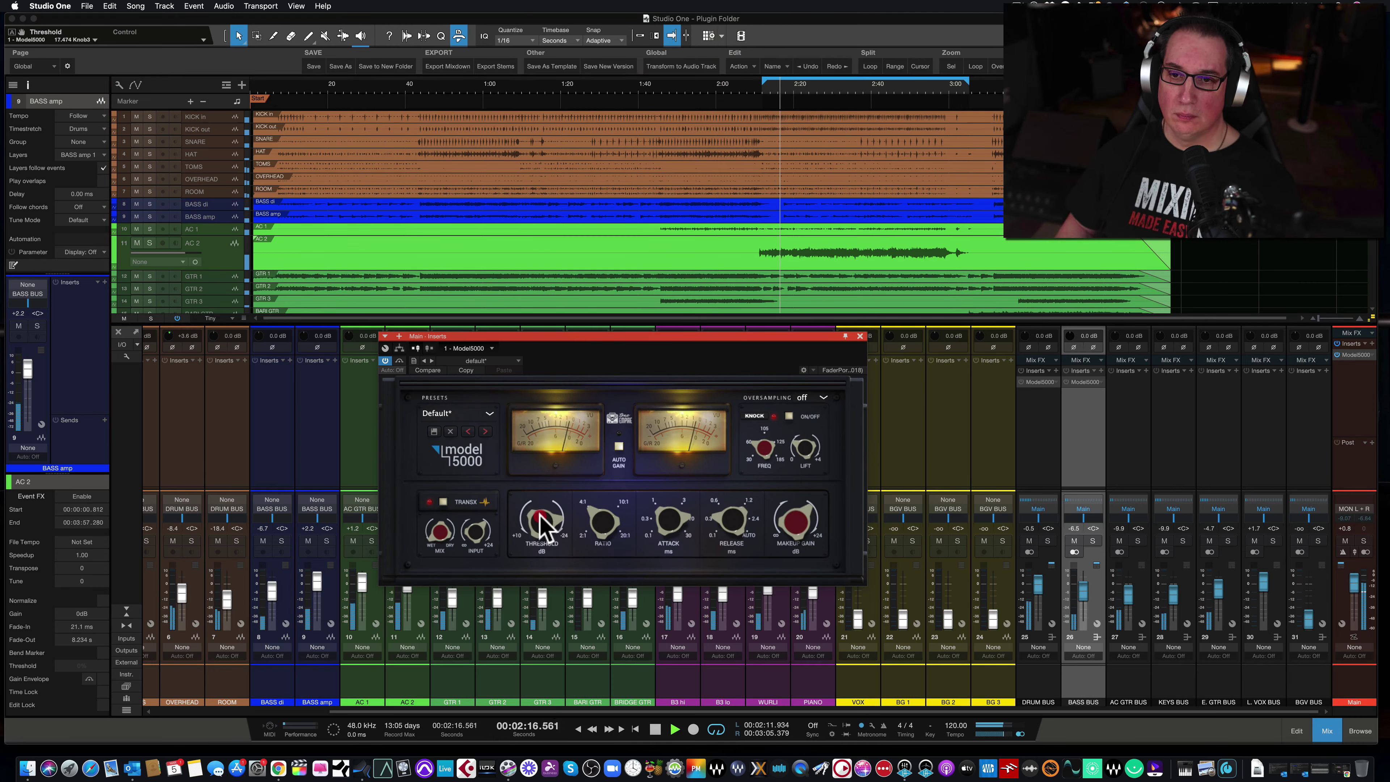
scroll(542, 528, "down", 1)
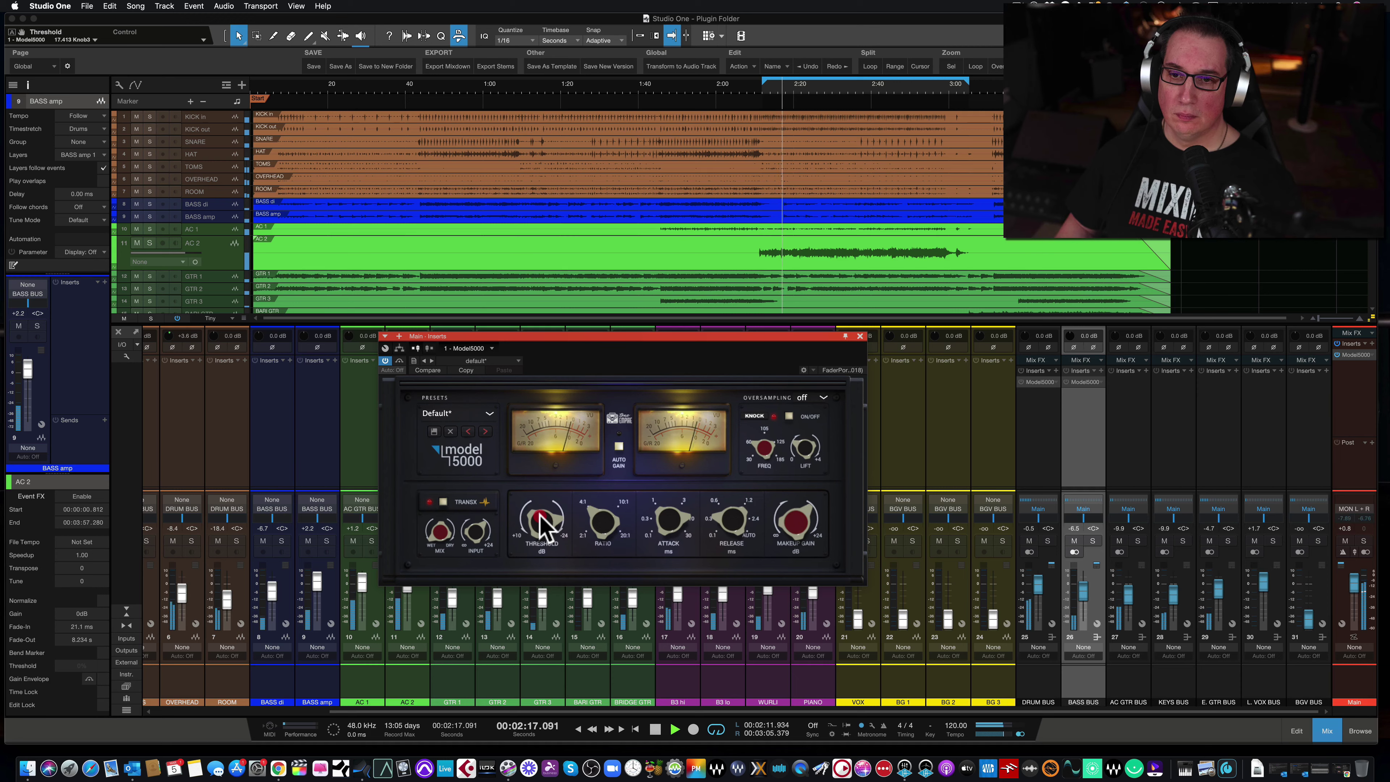
- Lower the master compressor's makeup gain to about -2.3 dB, comparing against bypass
left_click(399, 361)
left_click(399, 361)
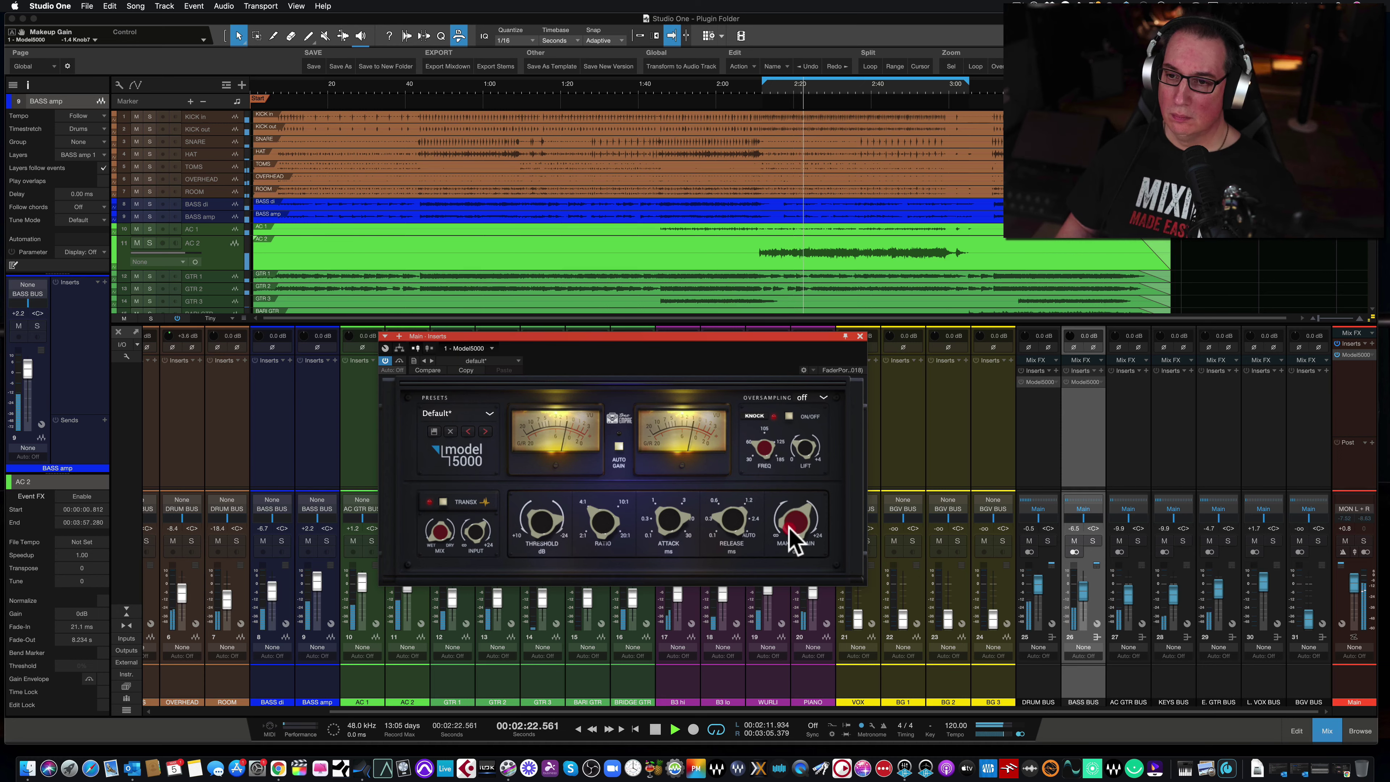
left_click_drag(794, 539, 794, 541)
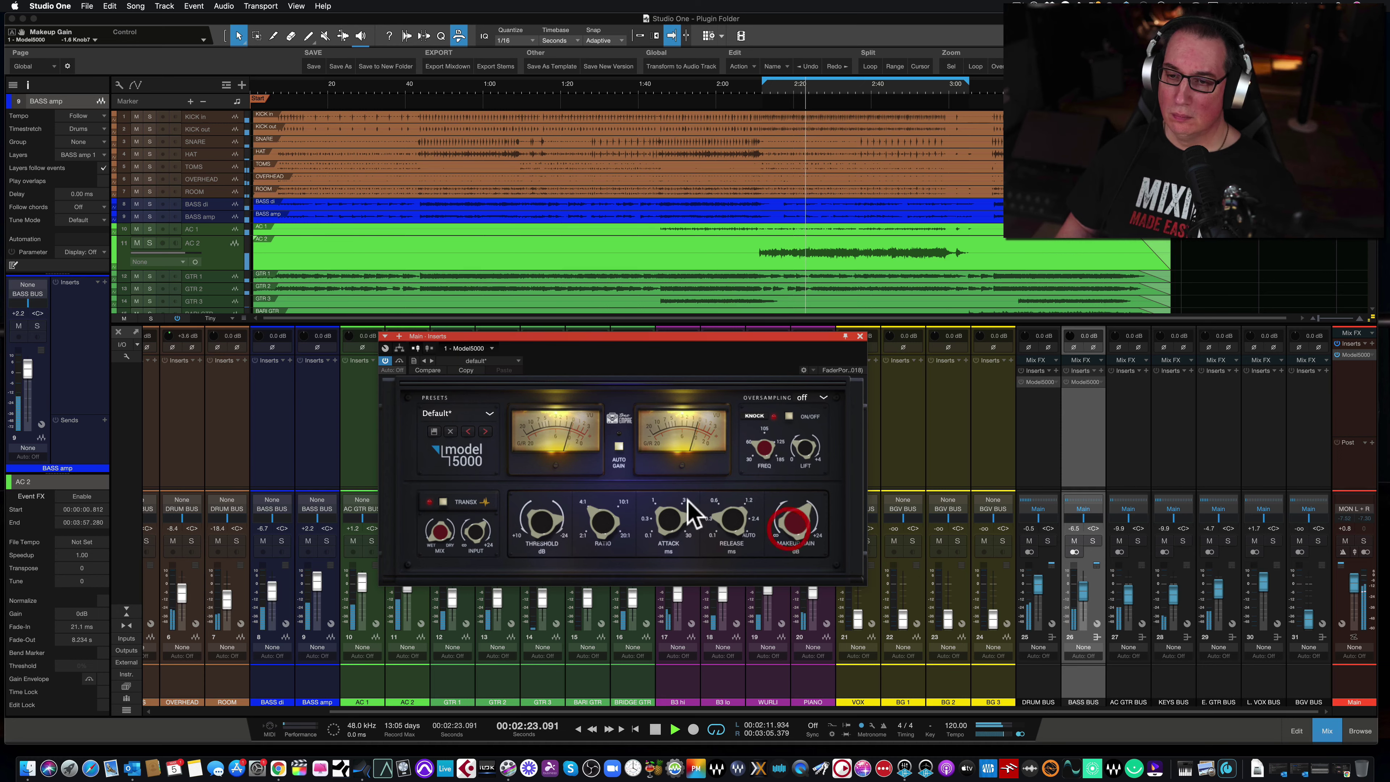
left_click(399, 361)
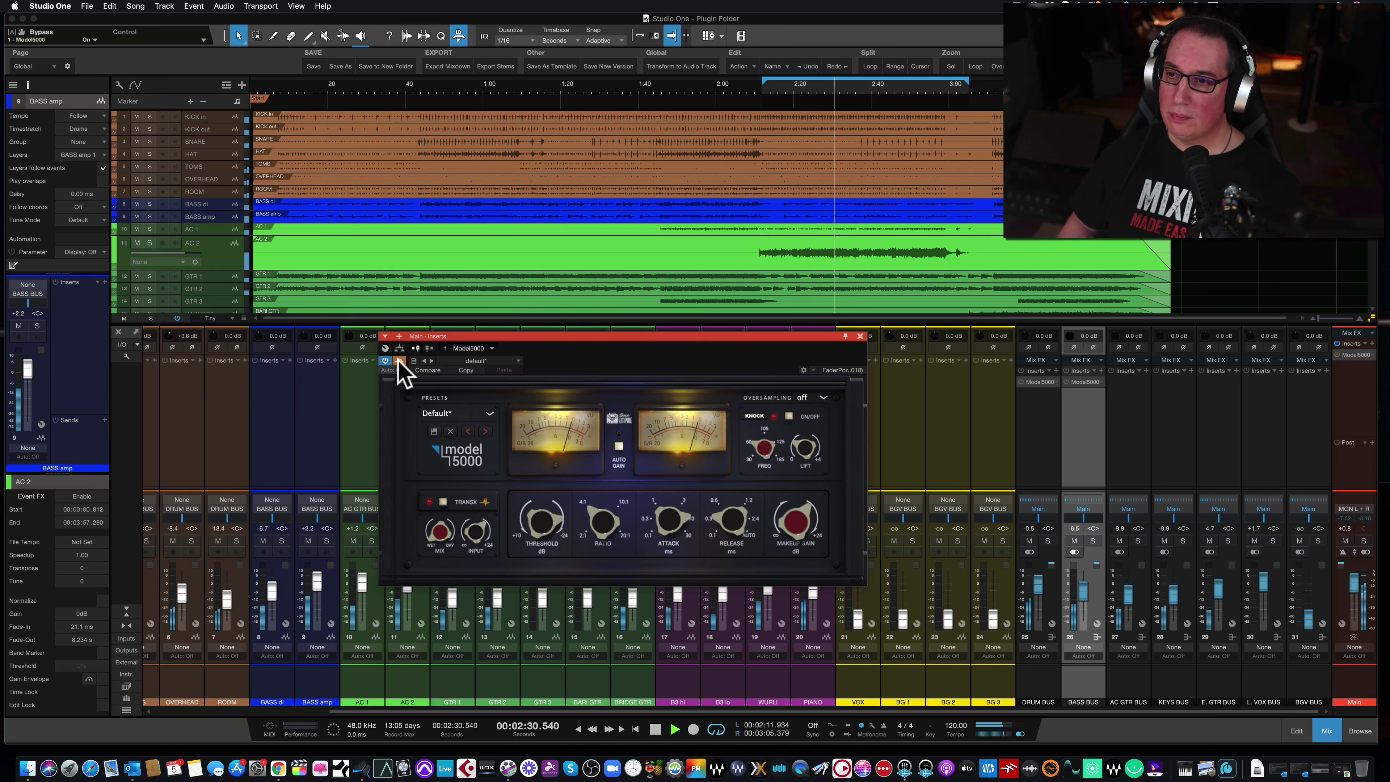
left_click(399, 361)
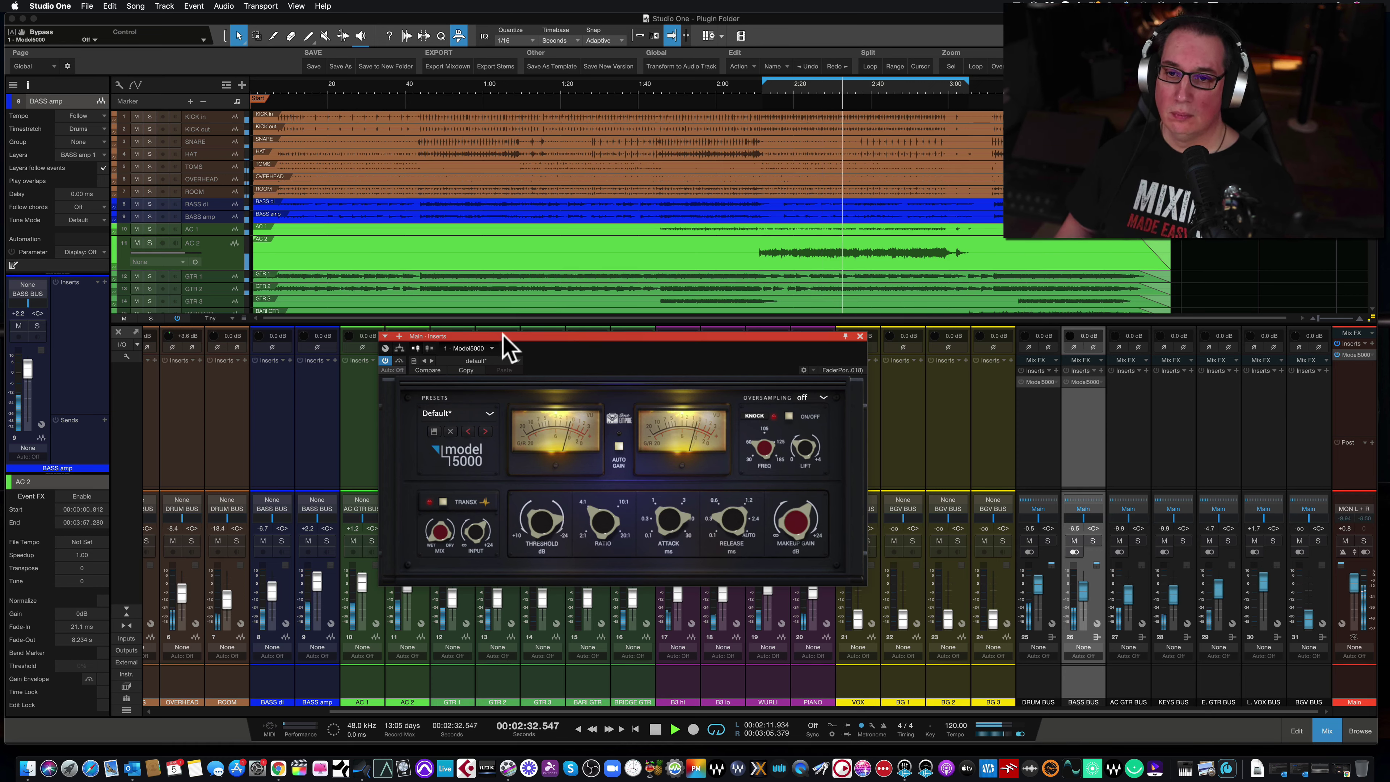
left_click_drag(504, 336, 488, 321)
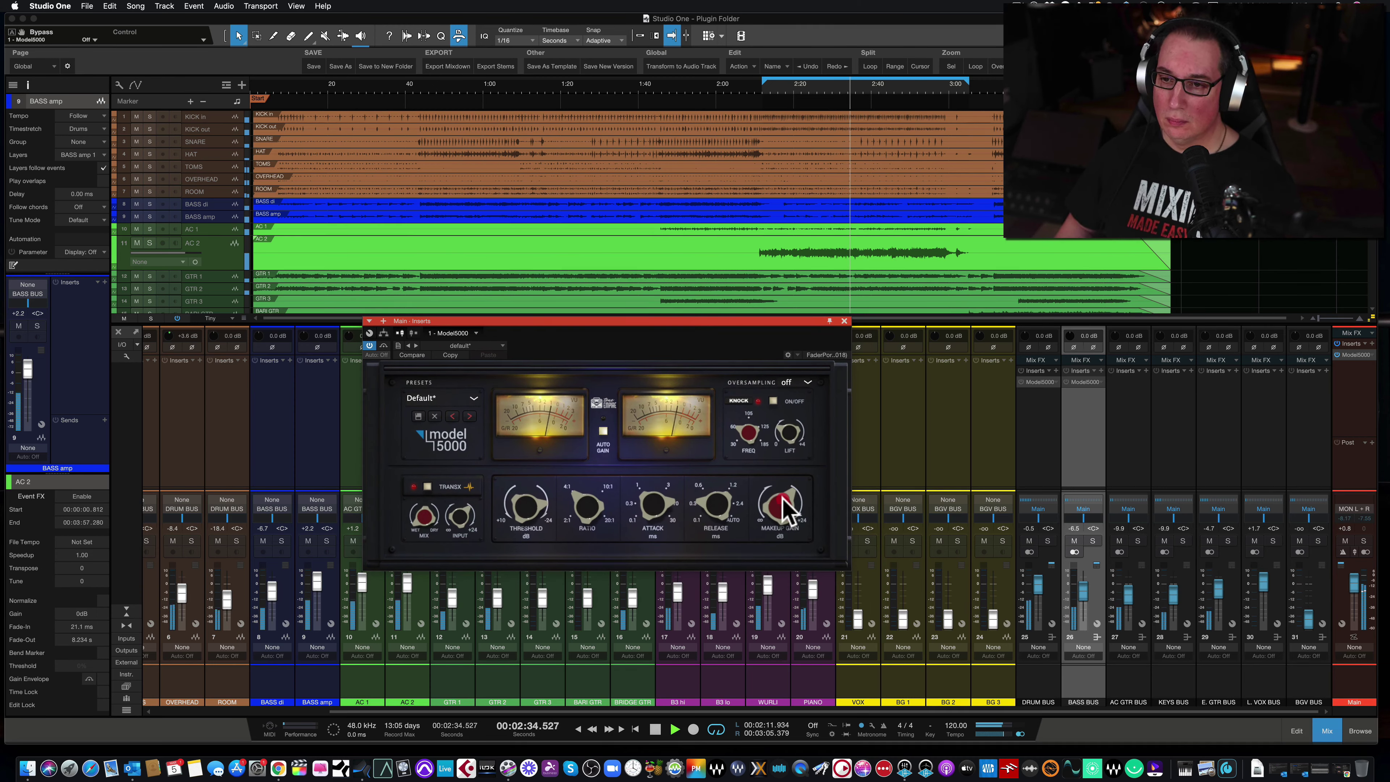
left_click_drag(784, 506, 782, 509)
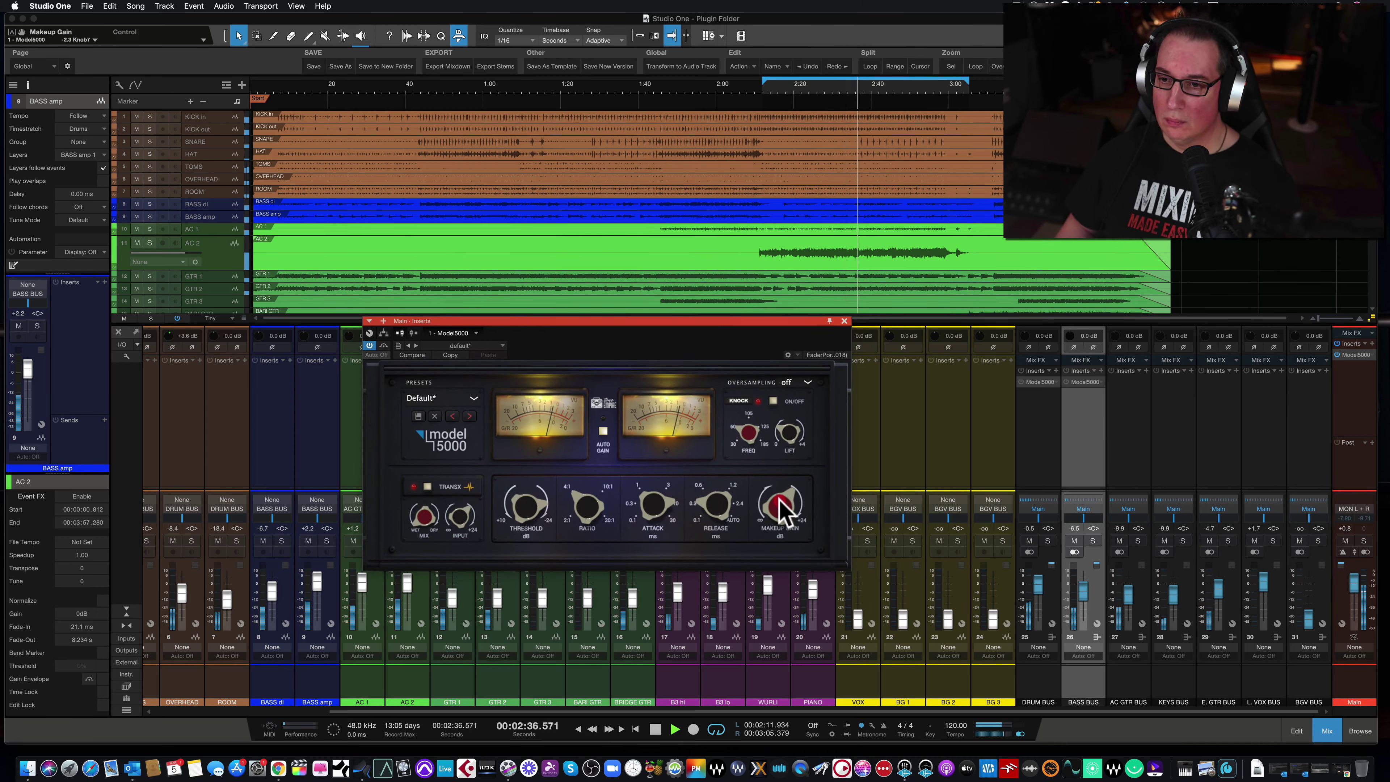
left_click(384, 346)
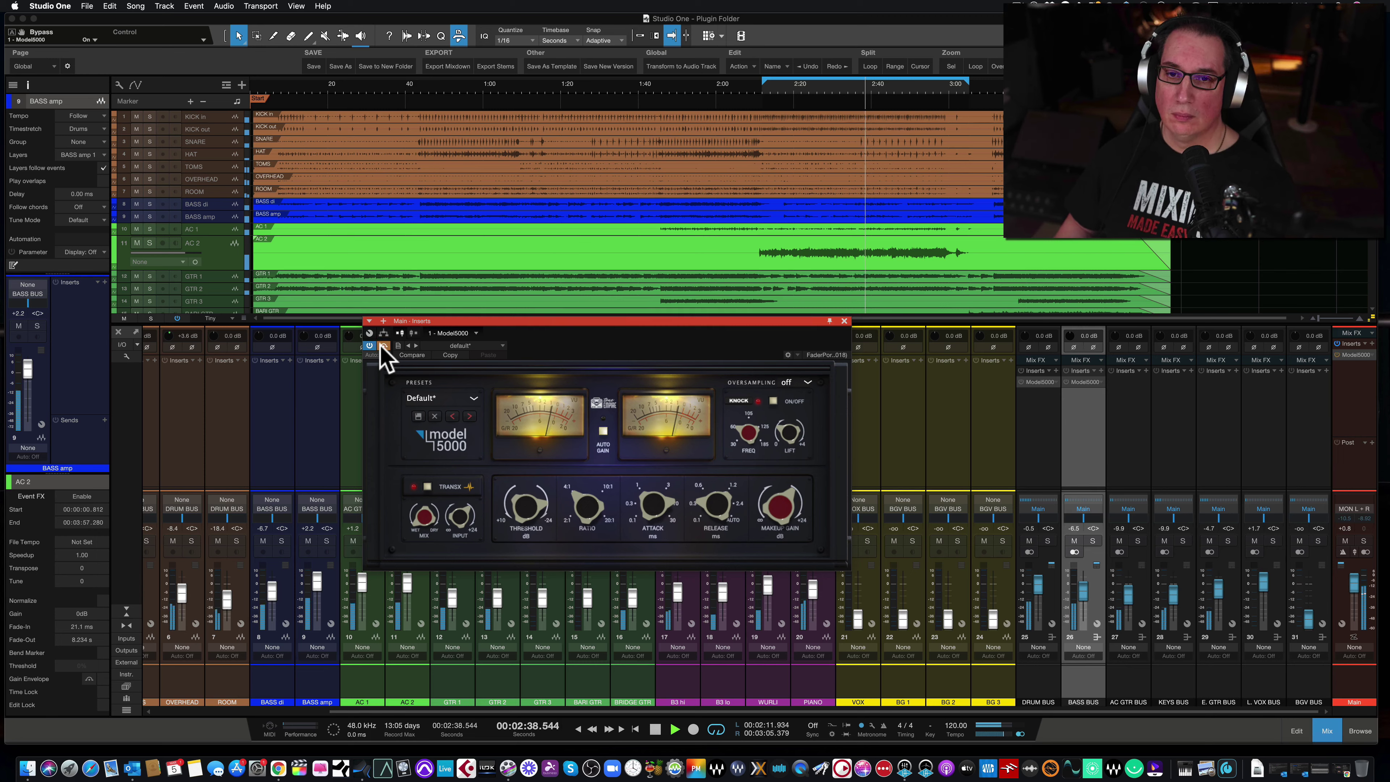
left_click(384, 346)
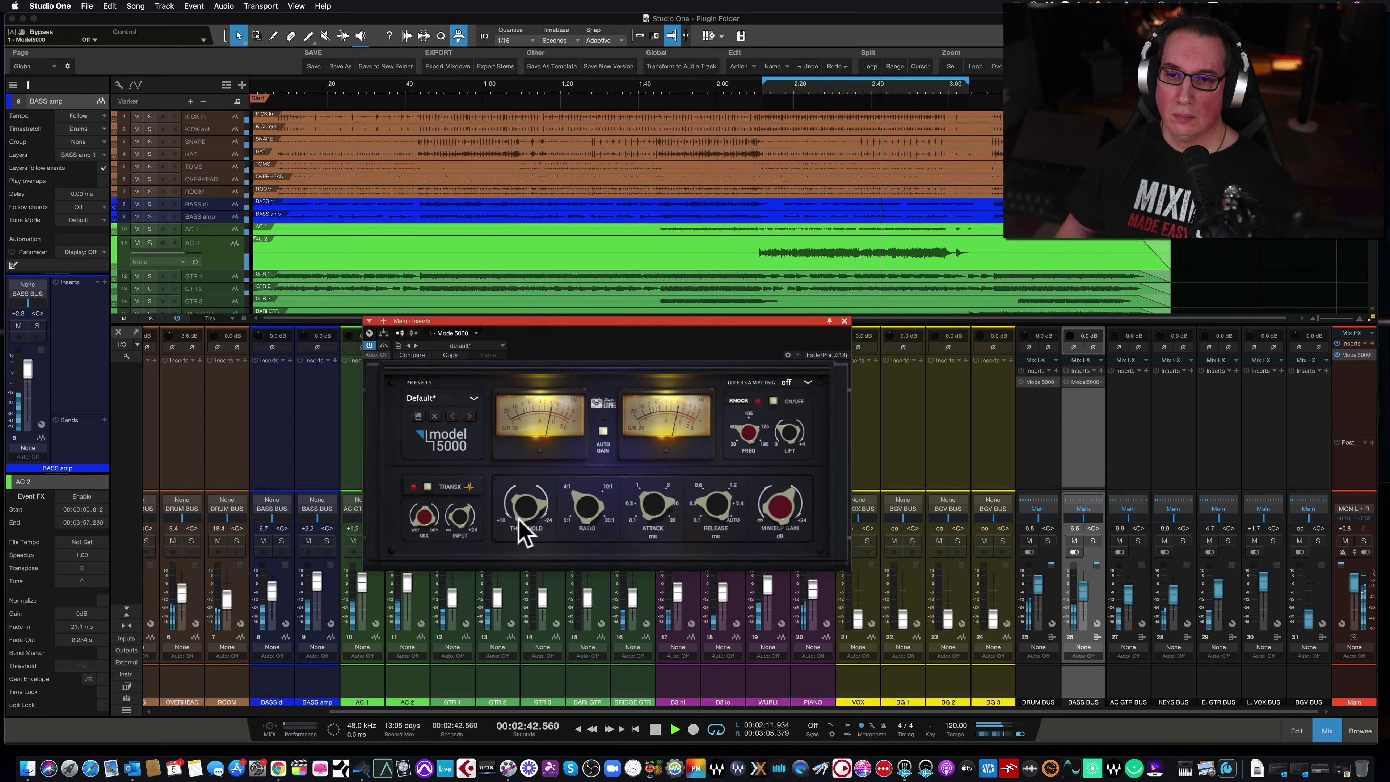
- Adjust the ratio and raise Lift to about 1.3, with a bypass comparison
left_click_drag(587, 518, 574, 558)
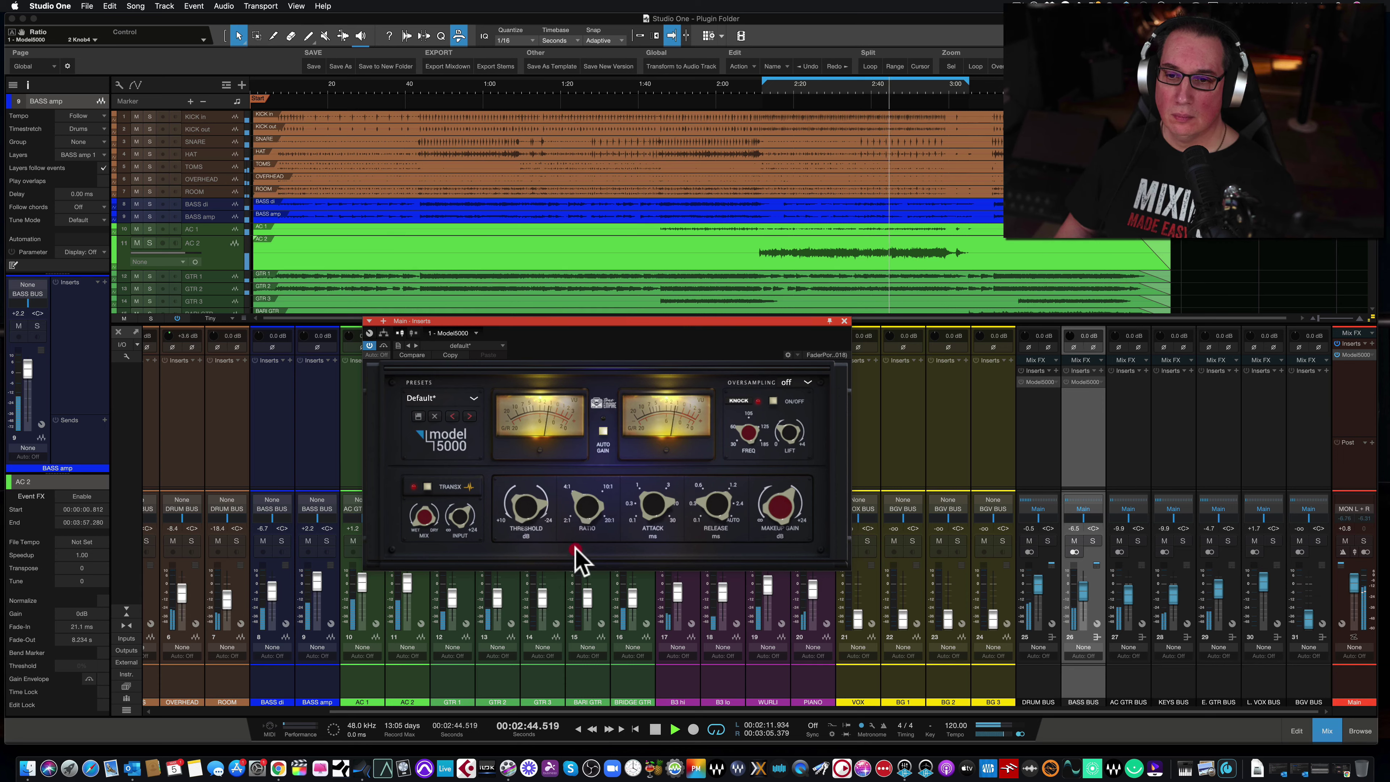
left_click(383, 346)
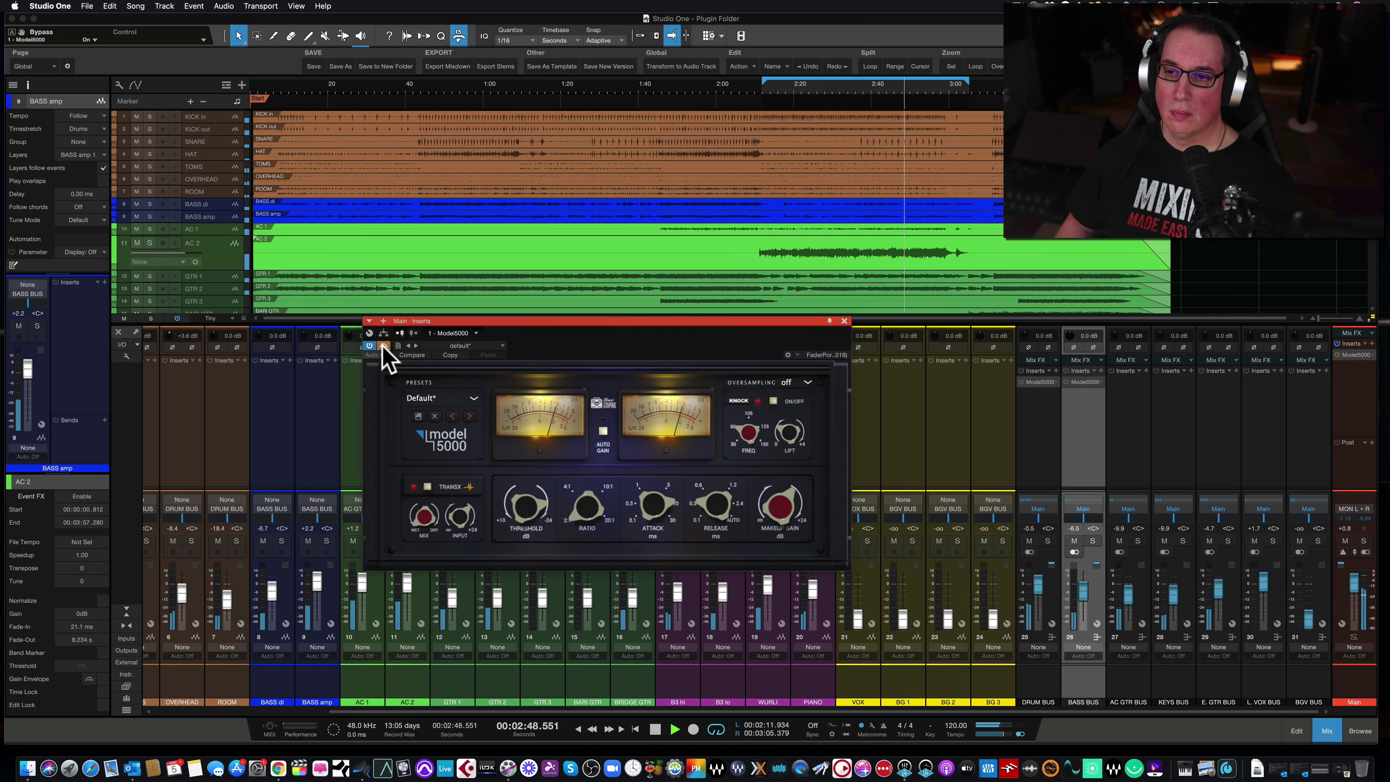
left_click(384, 346)
left_click_drag(788, 438, 790, 428)
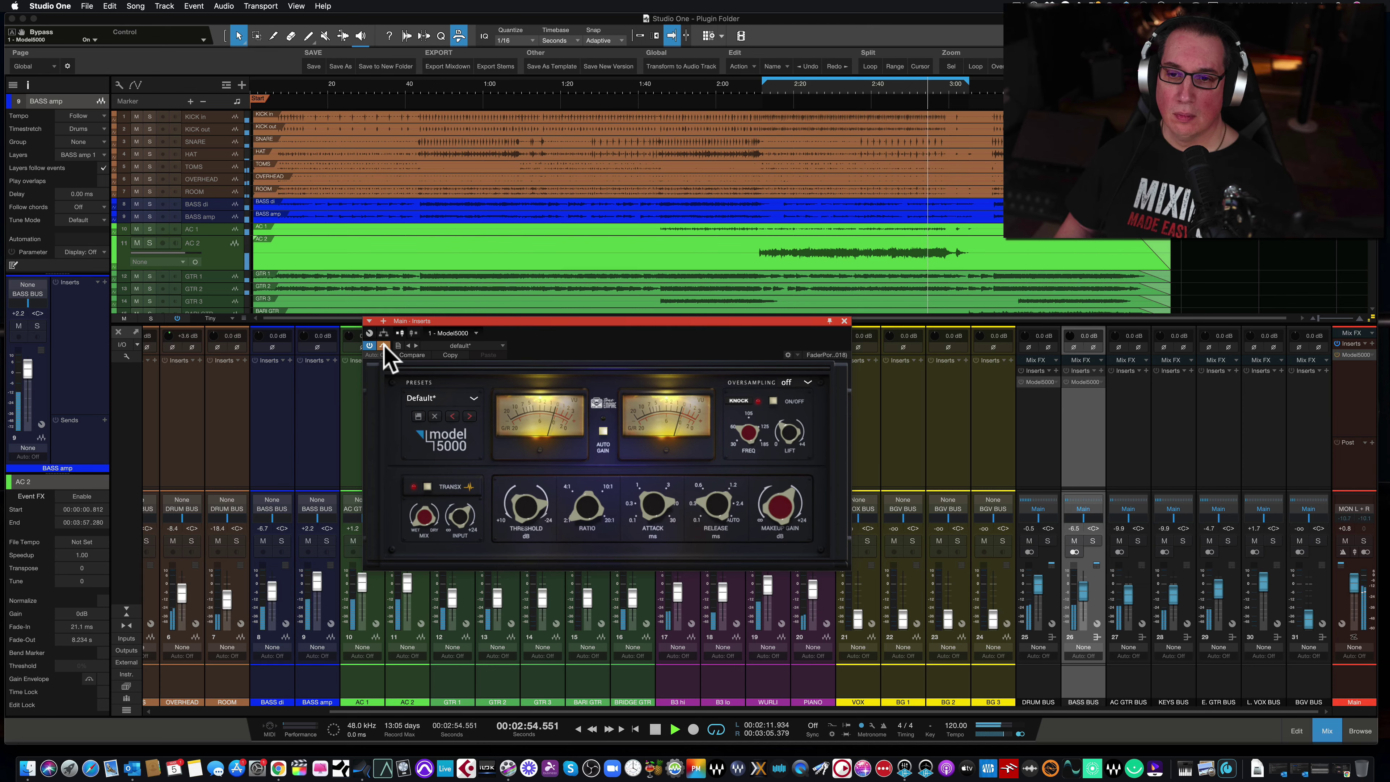
- Set oversampling to 4x, restart at the loop start, and raise the threshold slightly
left_click(806, 382)
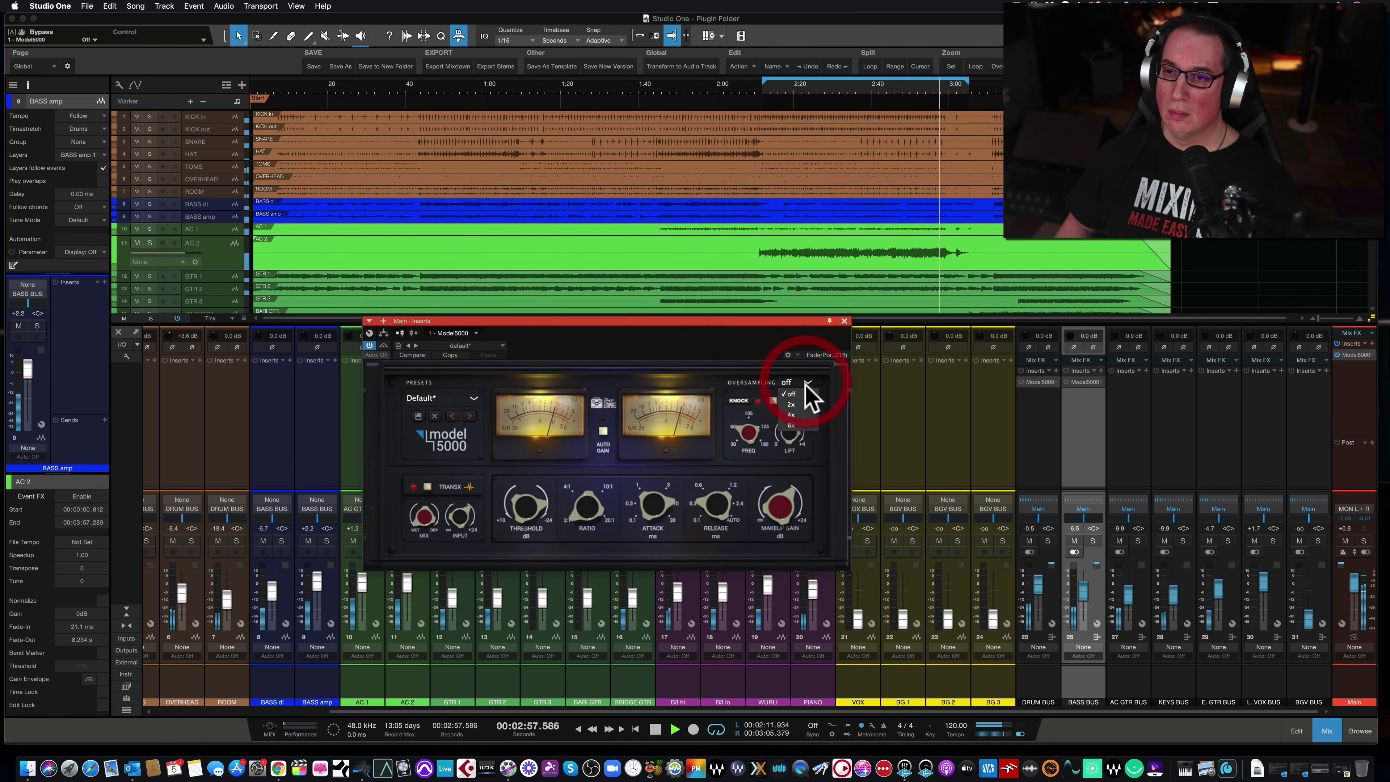
left_click(800, 415)
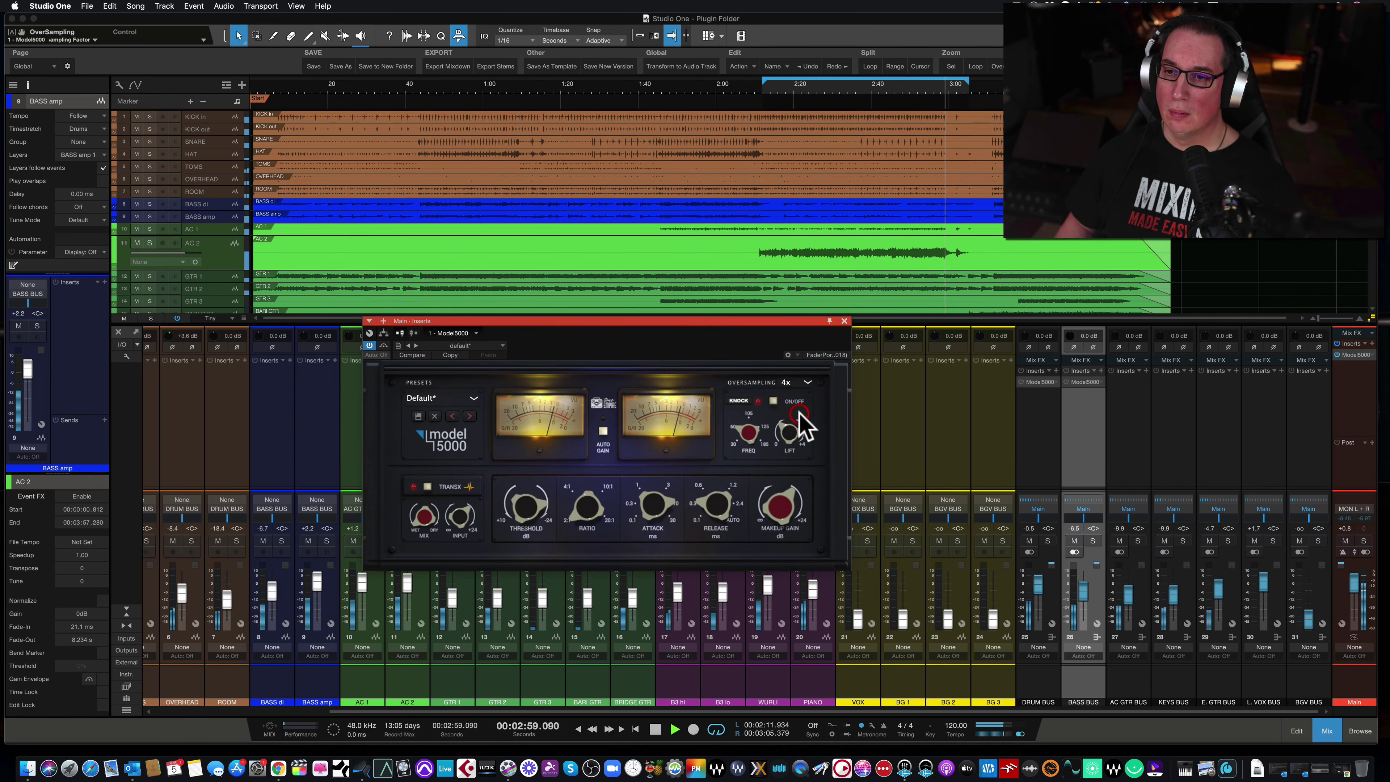
left_click(766, 100)
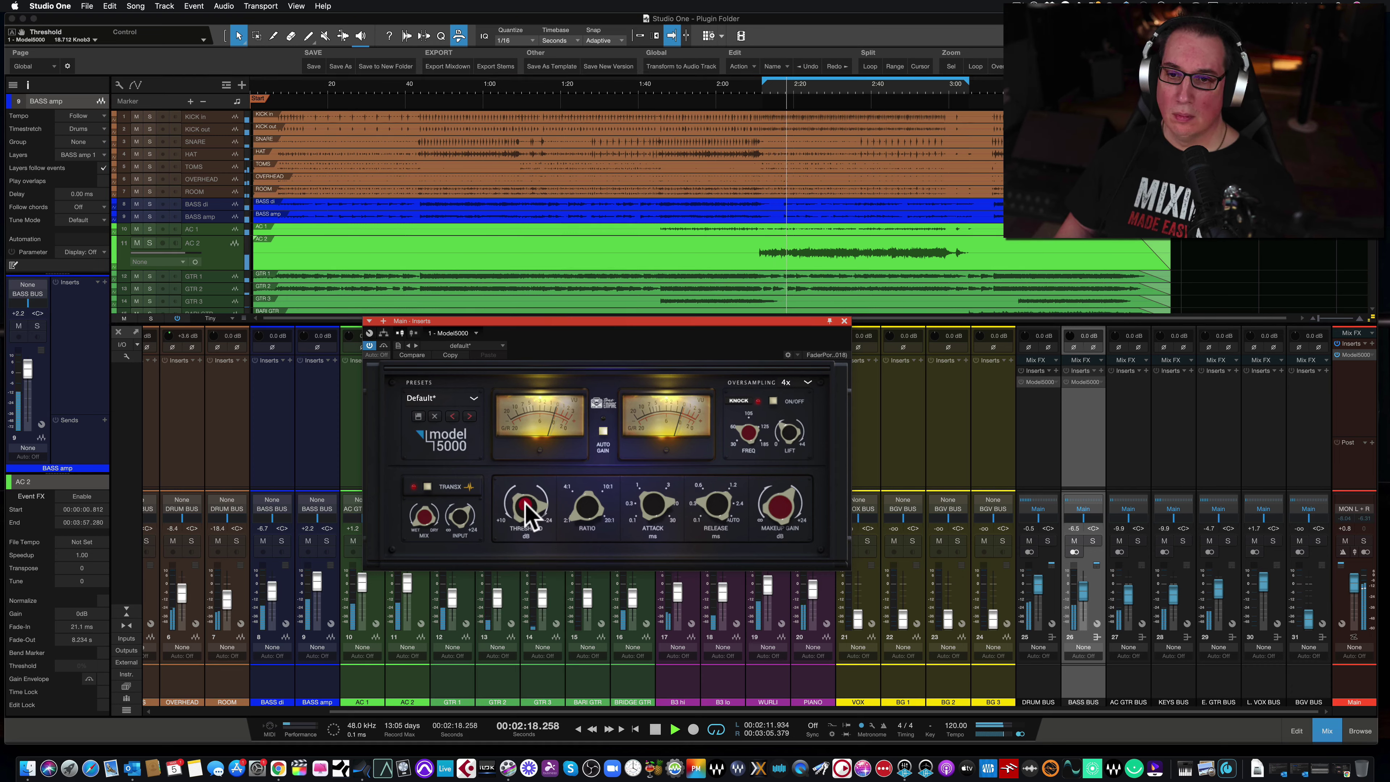
left_click_drag(525, 503, 521, 506)
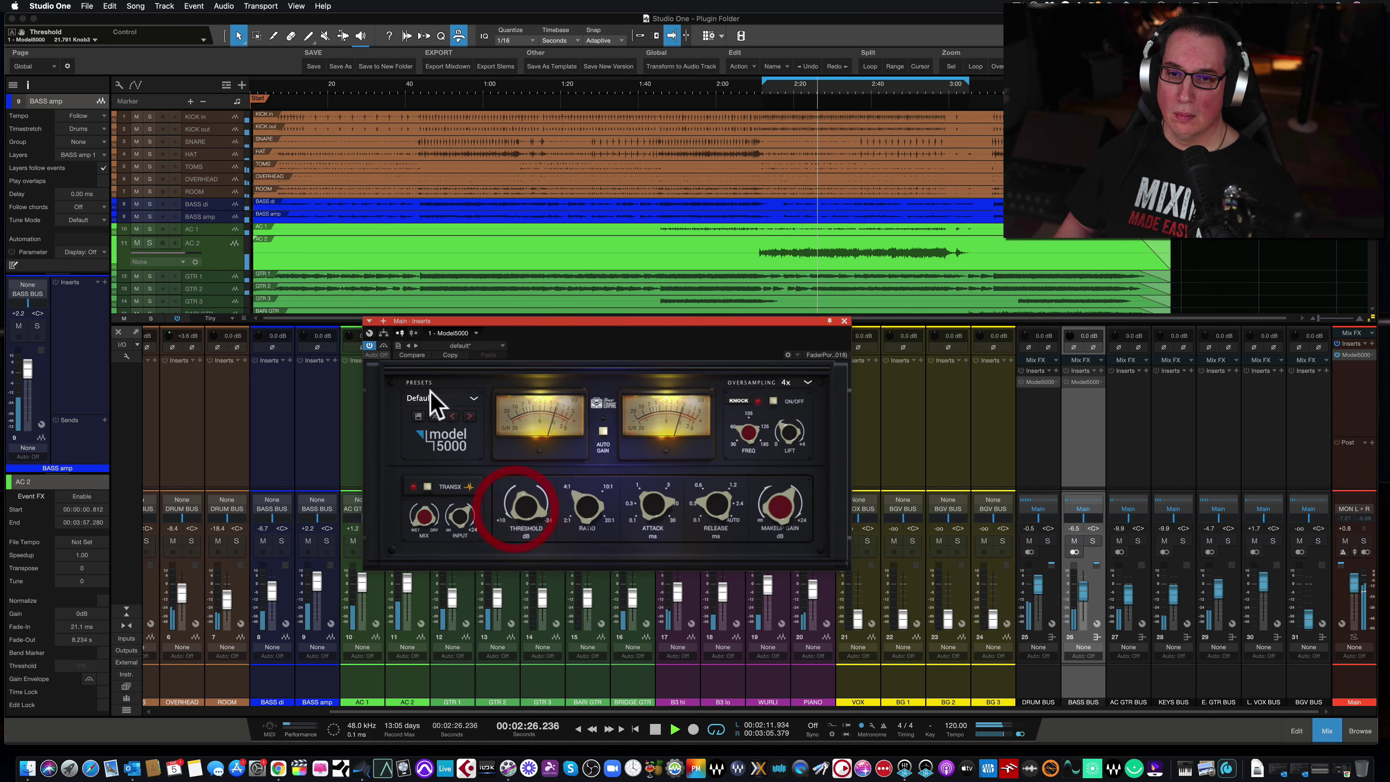
- Lower the master compressor's makeup gain to about -3.6 dB, A/B-ing it against bypass
left_click(384, 346)
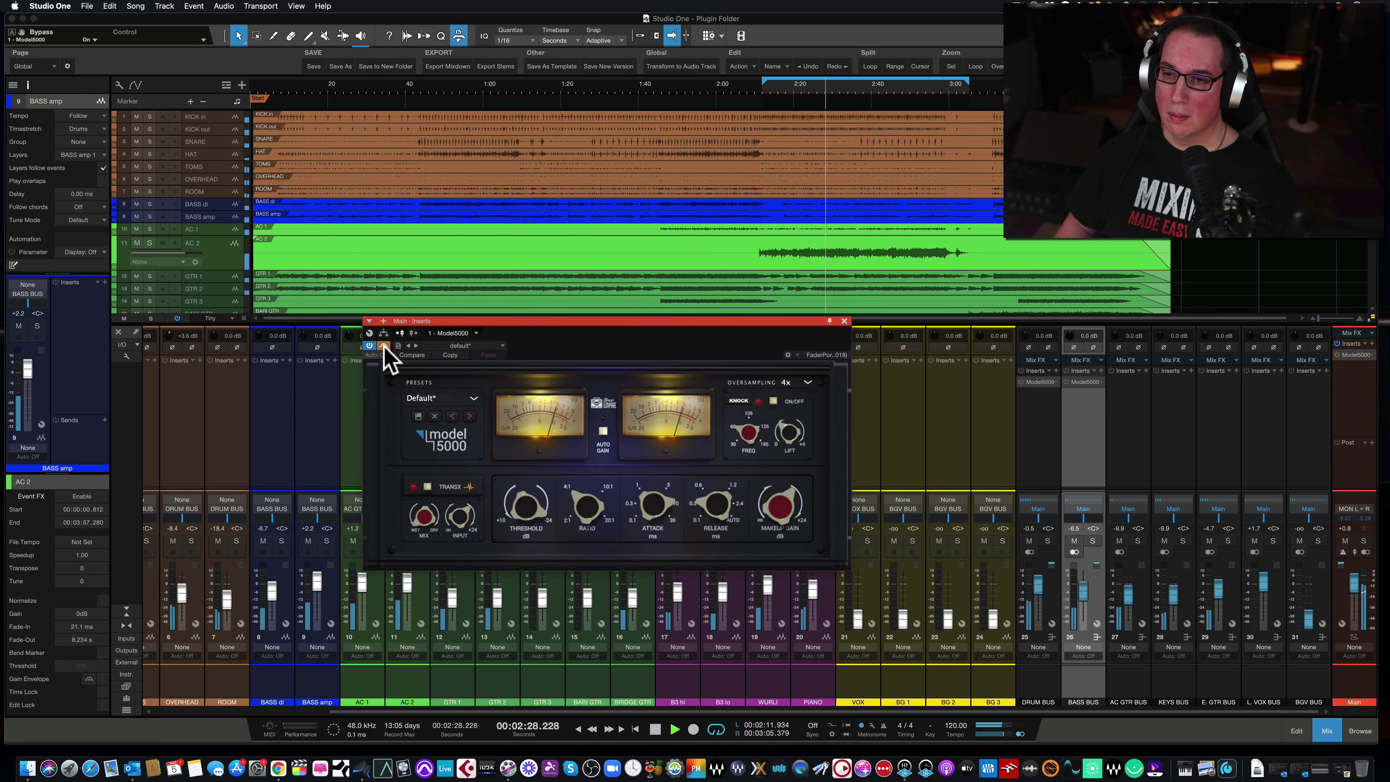
left_click(384, 346)
left_click_drag(506, 329, 501, 323)
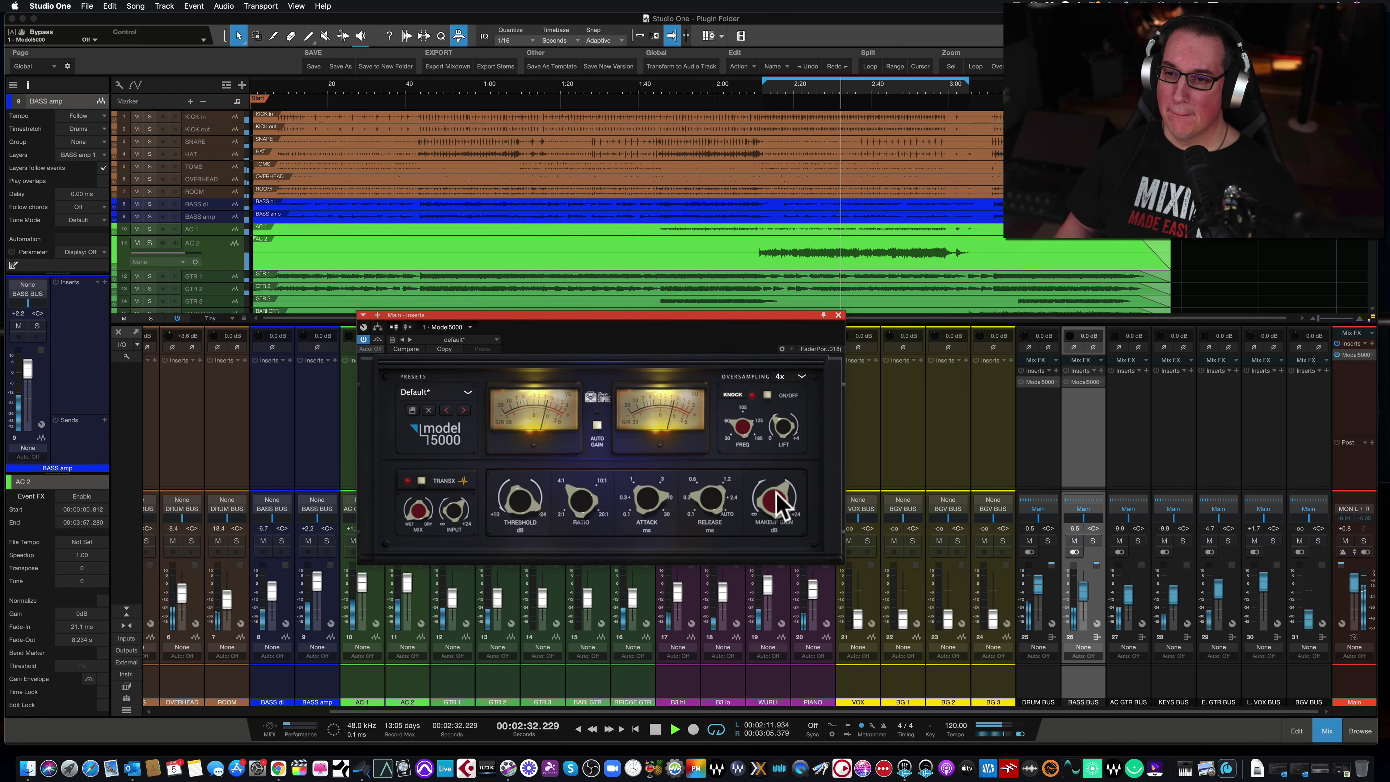
left_click_drag(777, 503, 783, 515)
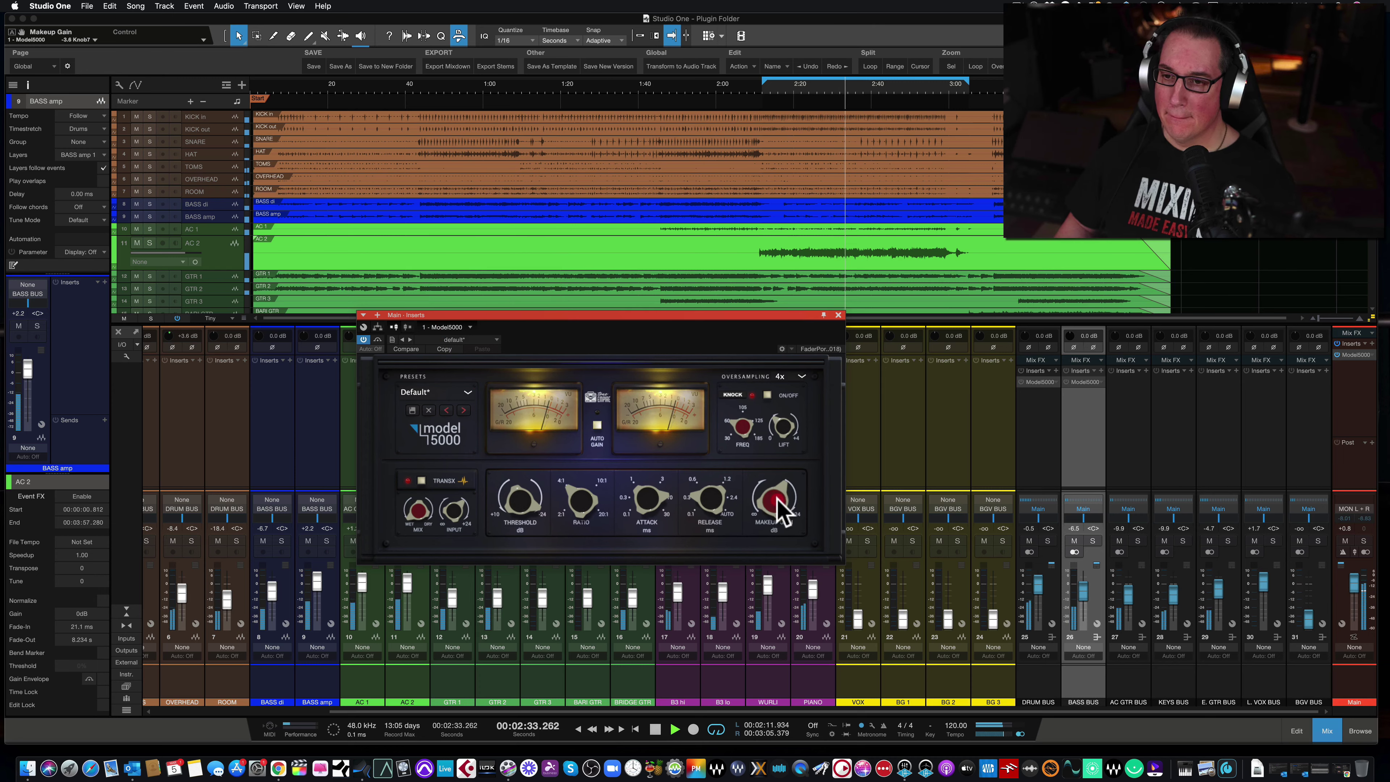
left_click(379, 340)
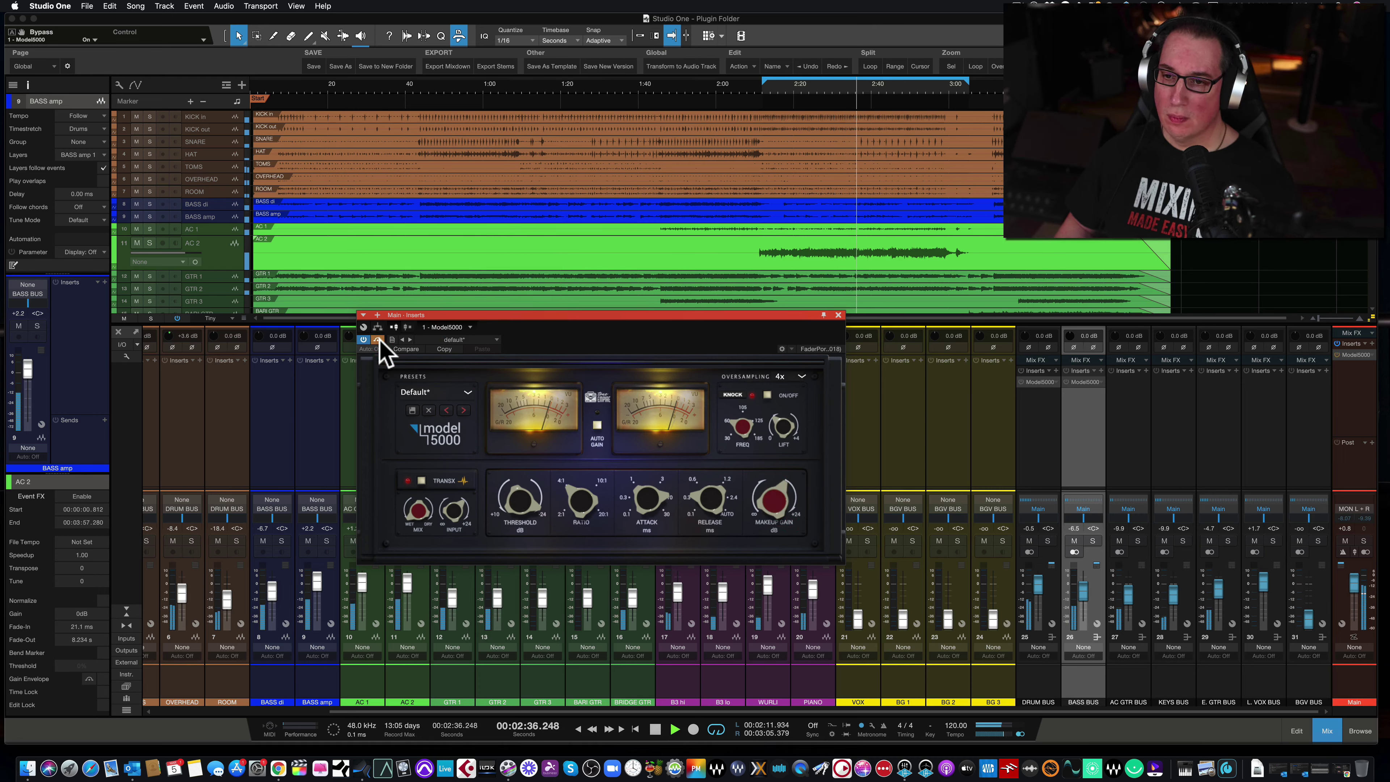
left_click(379, 340)
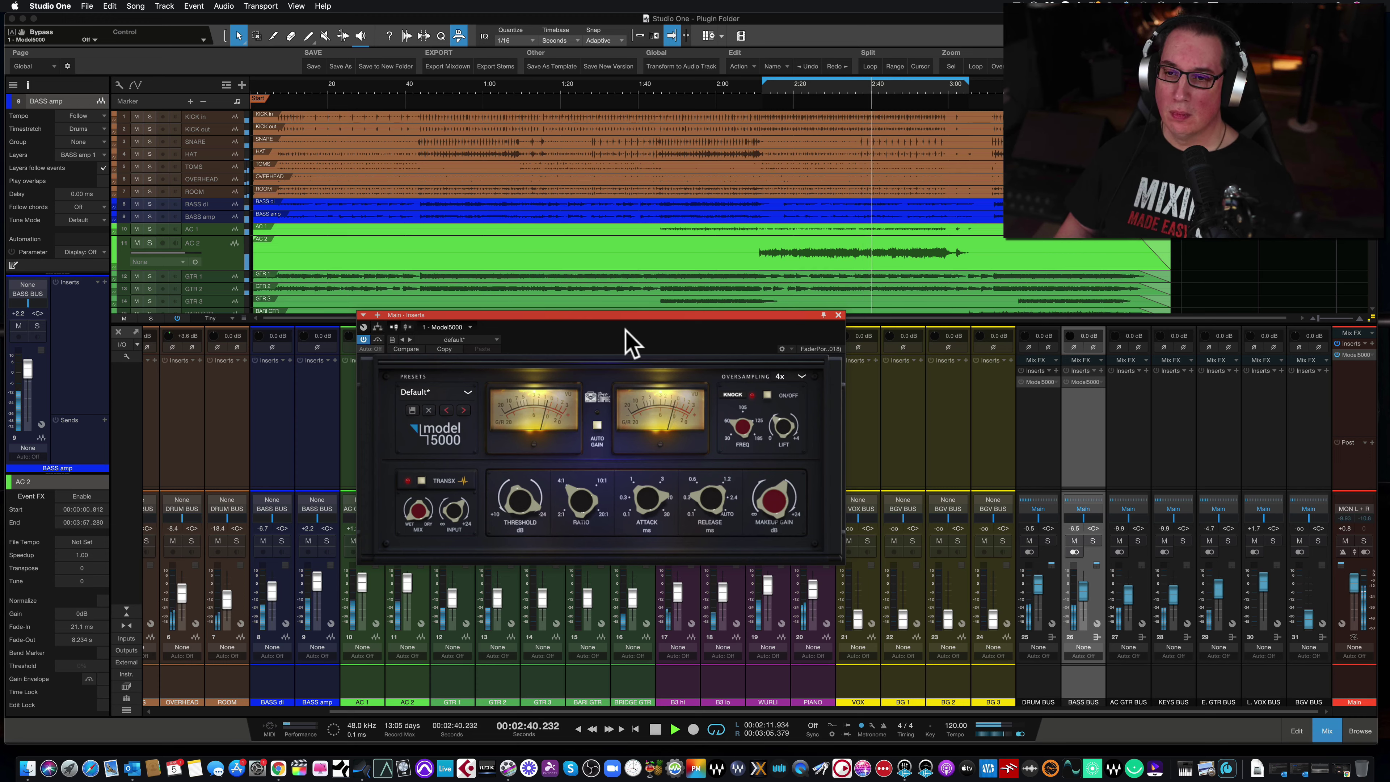
left_click(377, 340)
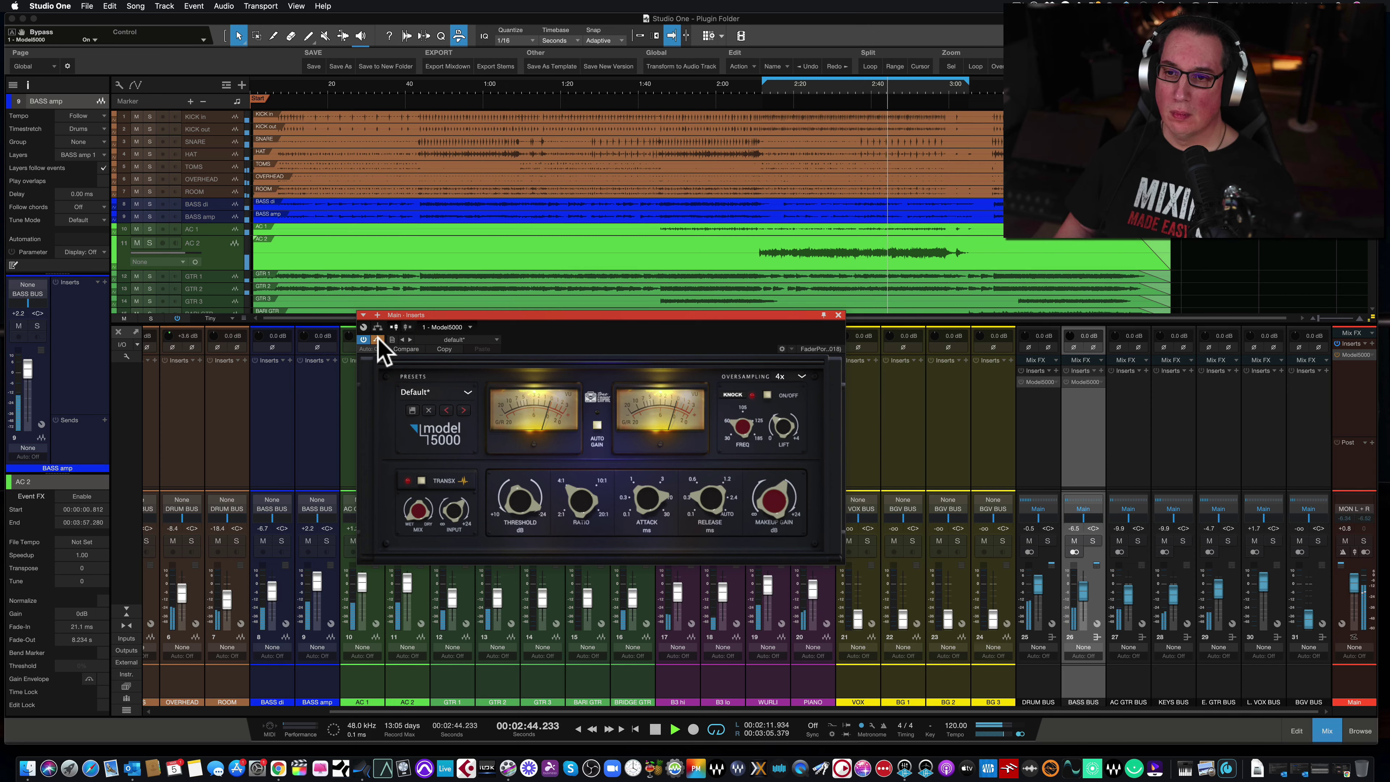
left_click(377, 340)
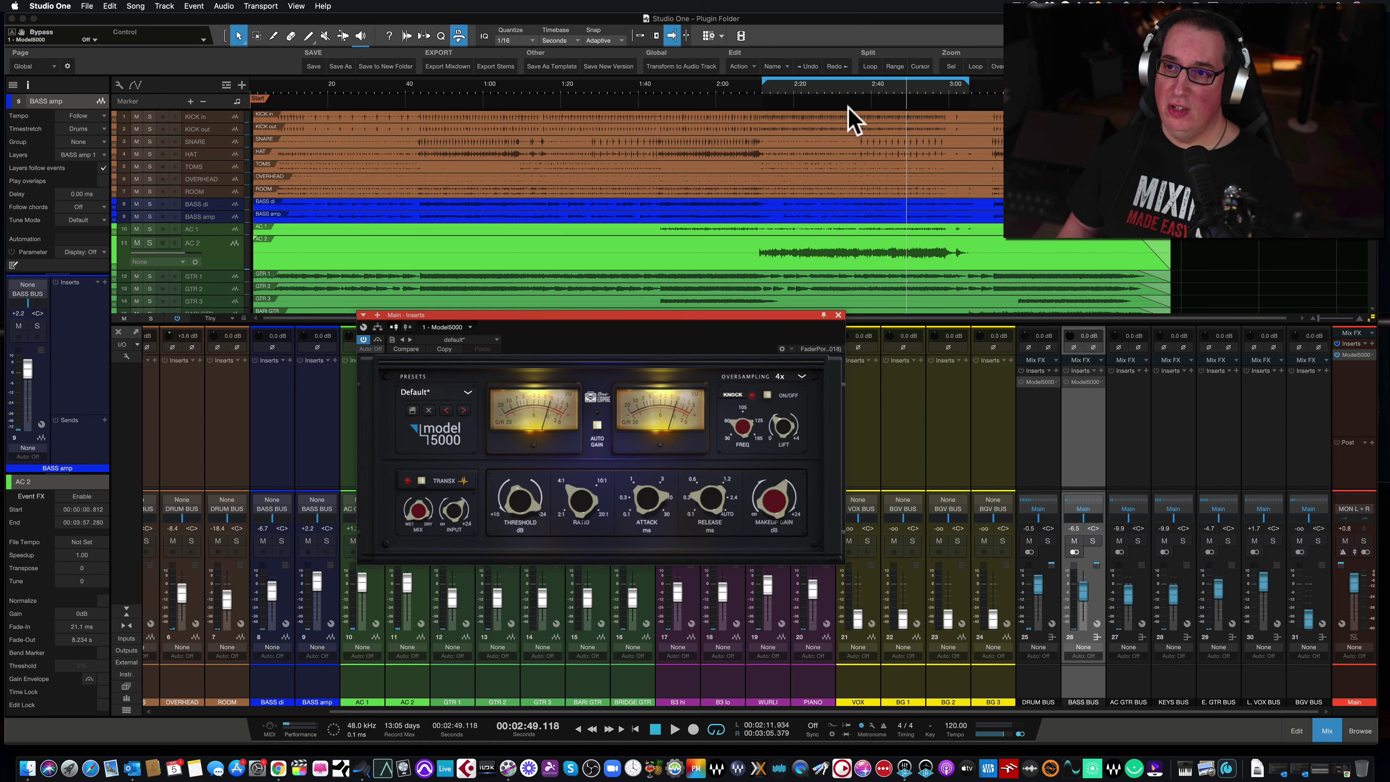
- Replay from about 2:34 and set makeup gain to about -2.4 dB, comparing against bypass
left_click(852, 89)
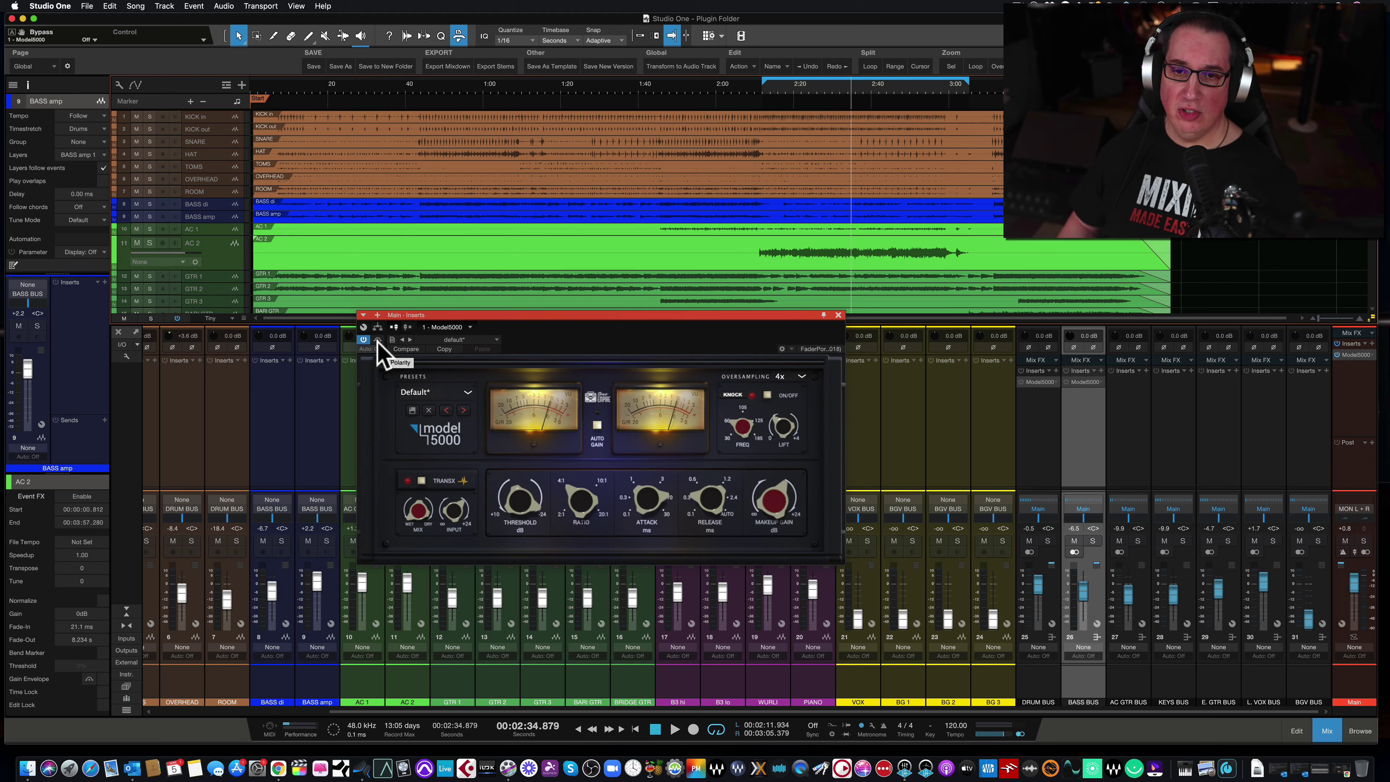
key("space")
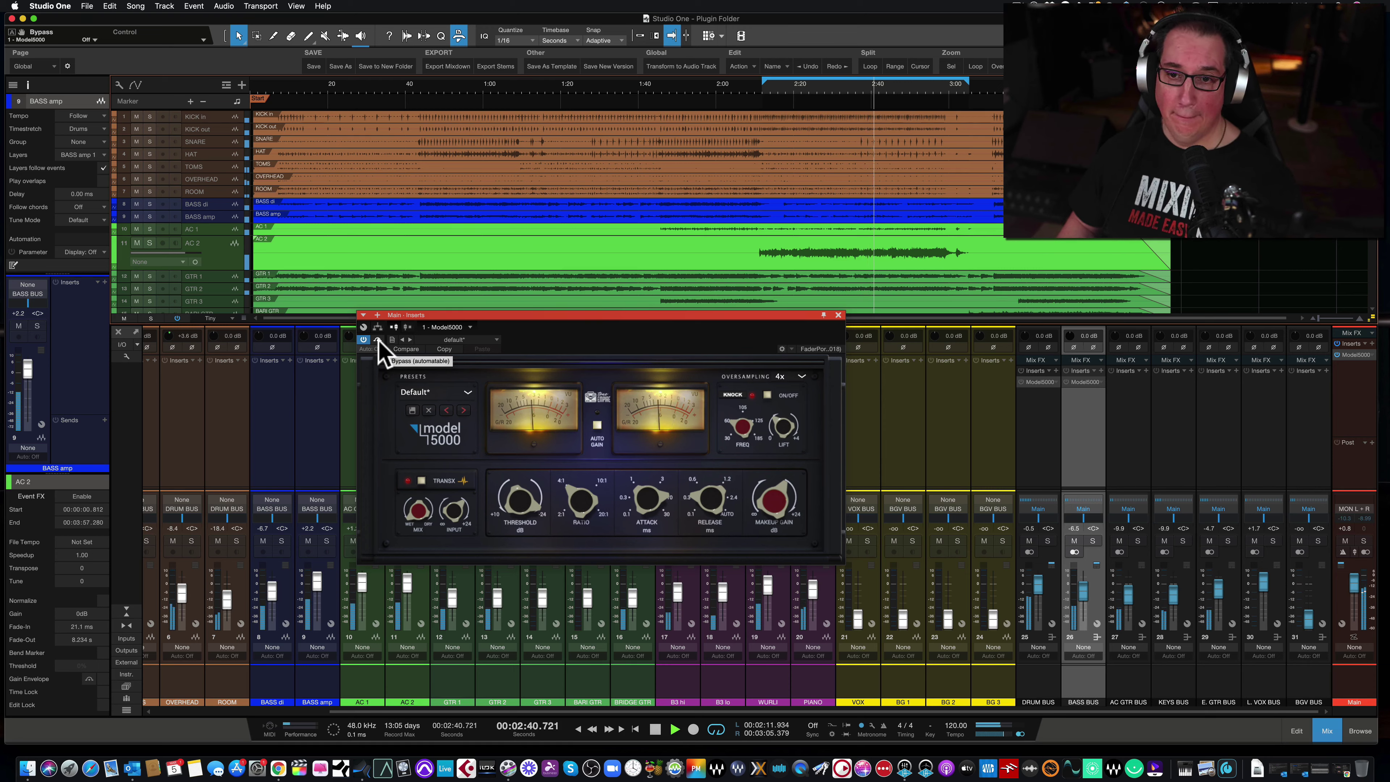
left_click(379, 340)
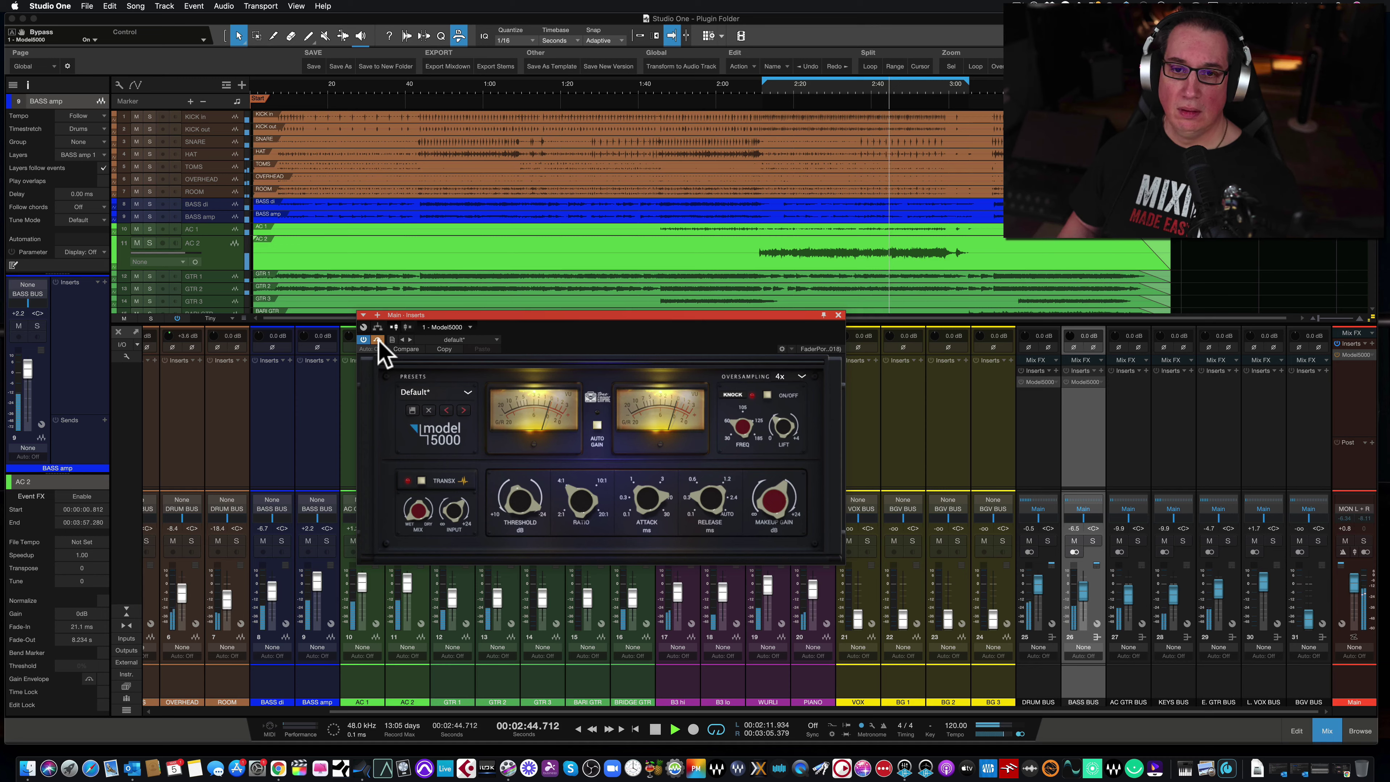
left_click(379, 341)
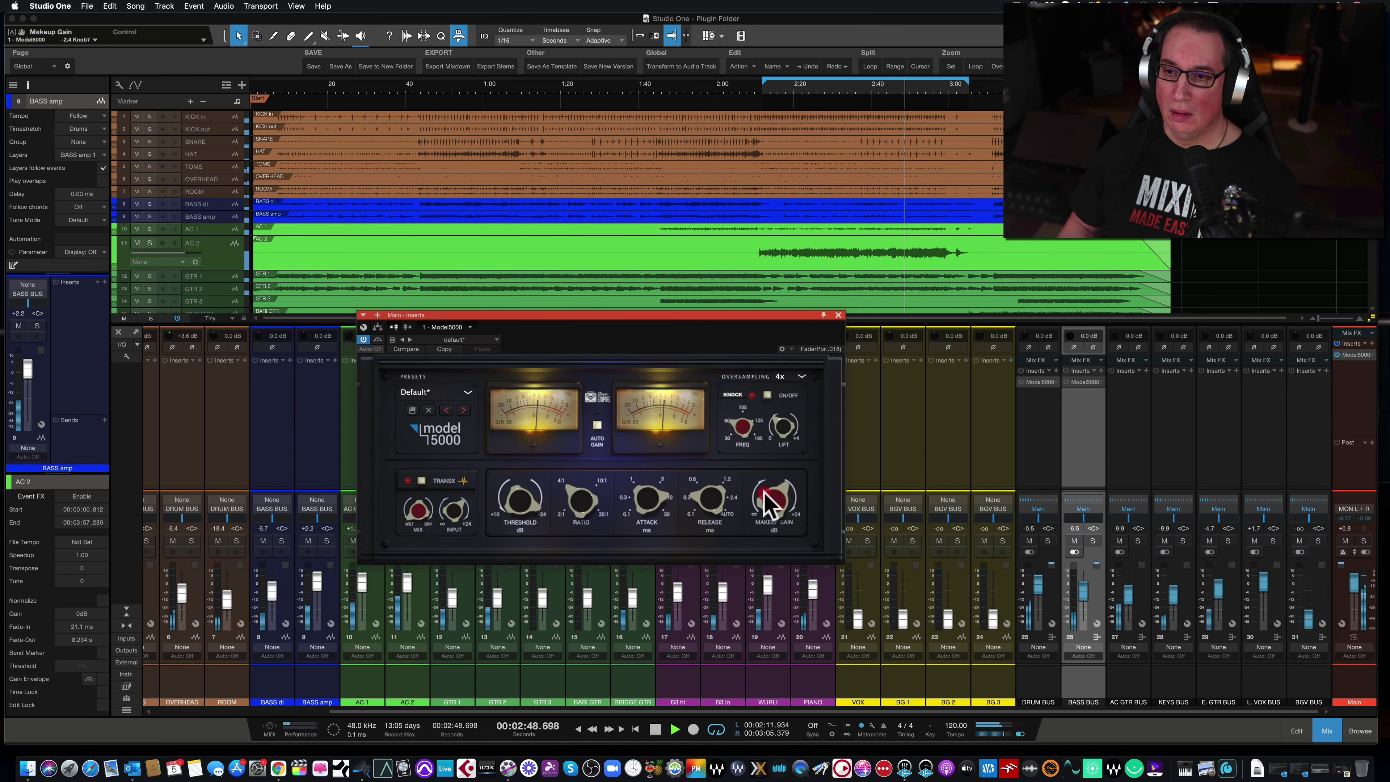
left_click(767, 507)
left_click(378, 341)
left_click(378, 340)
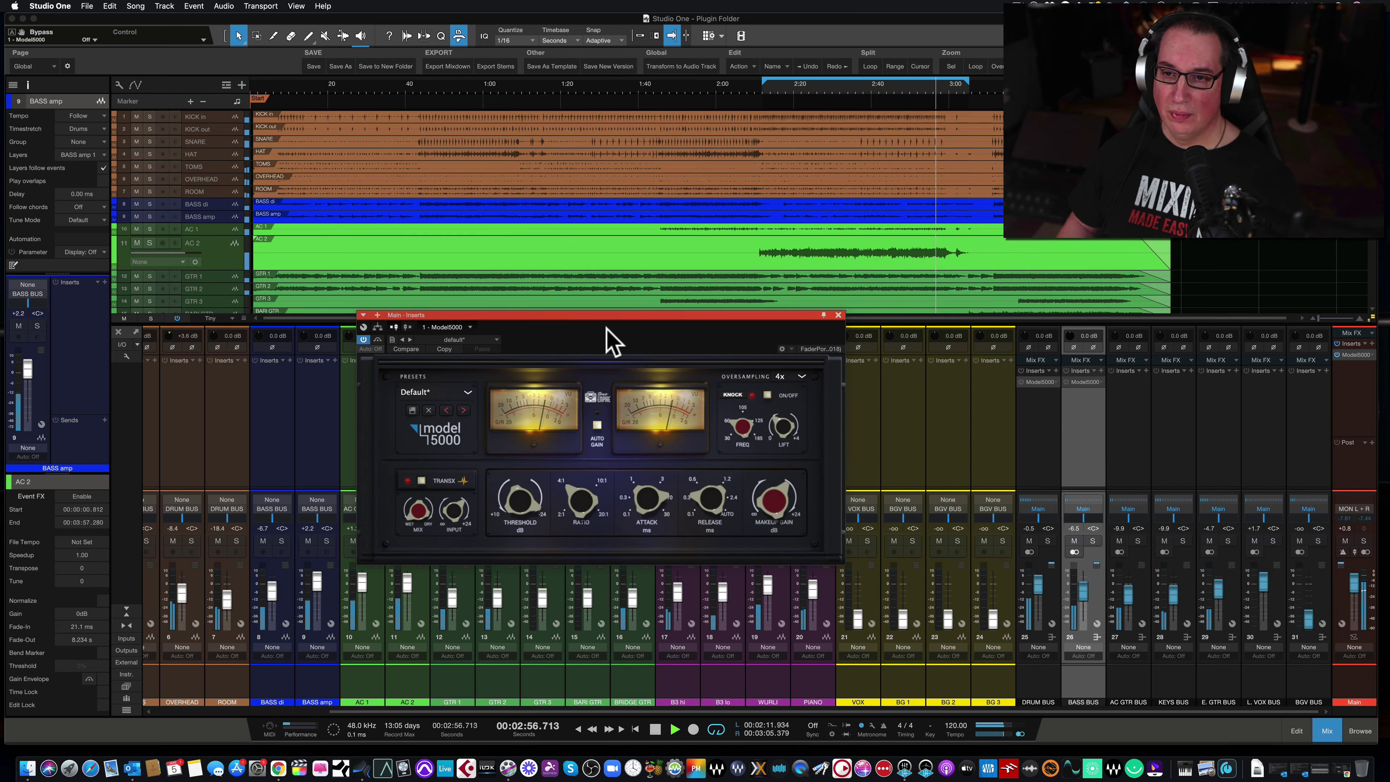
- Stop playback and move the master compressor window higher over the track area
key("space")
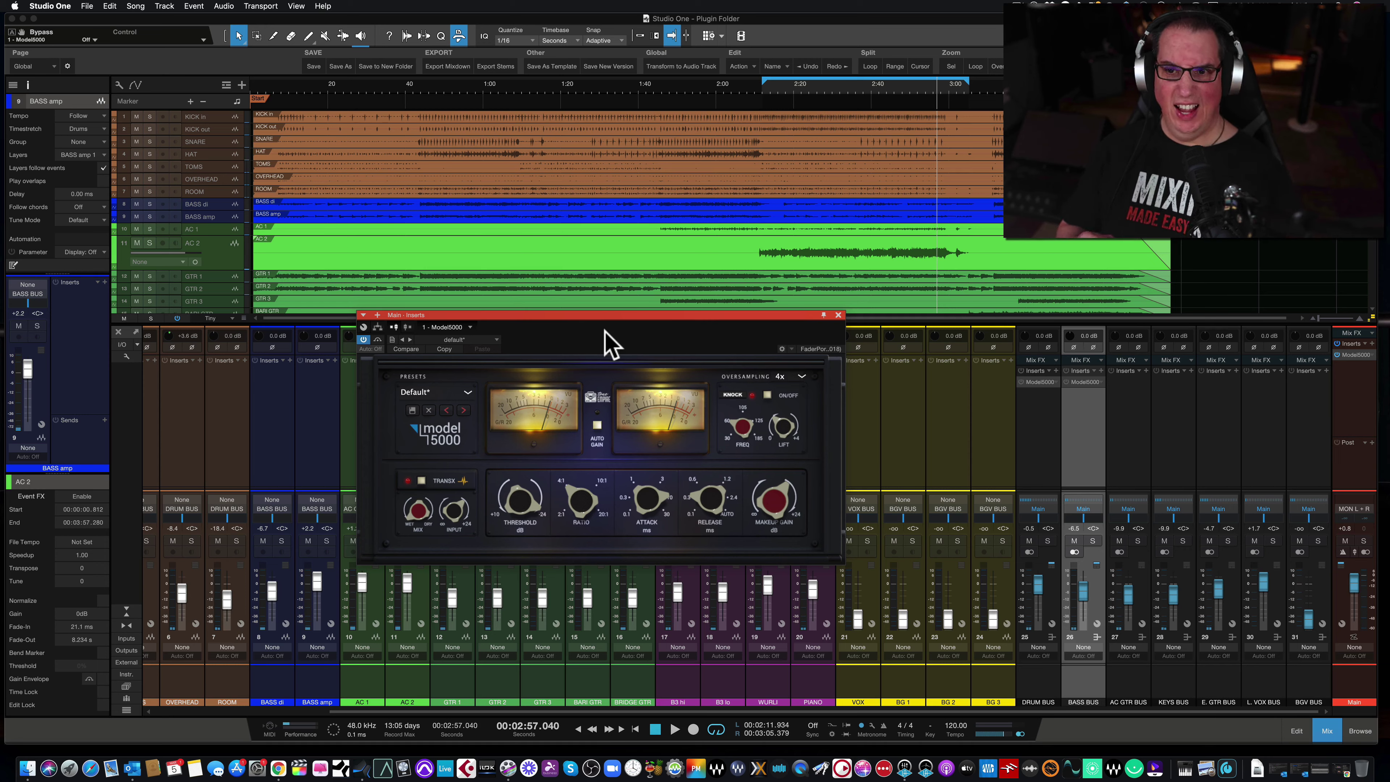
left_click_drag(577, 315, 542, 227)
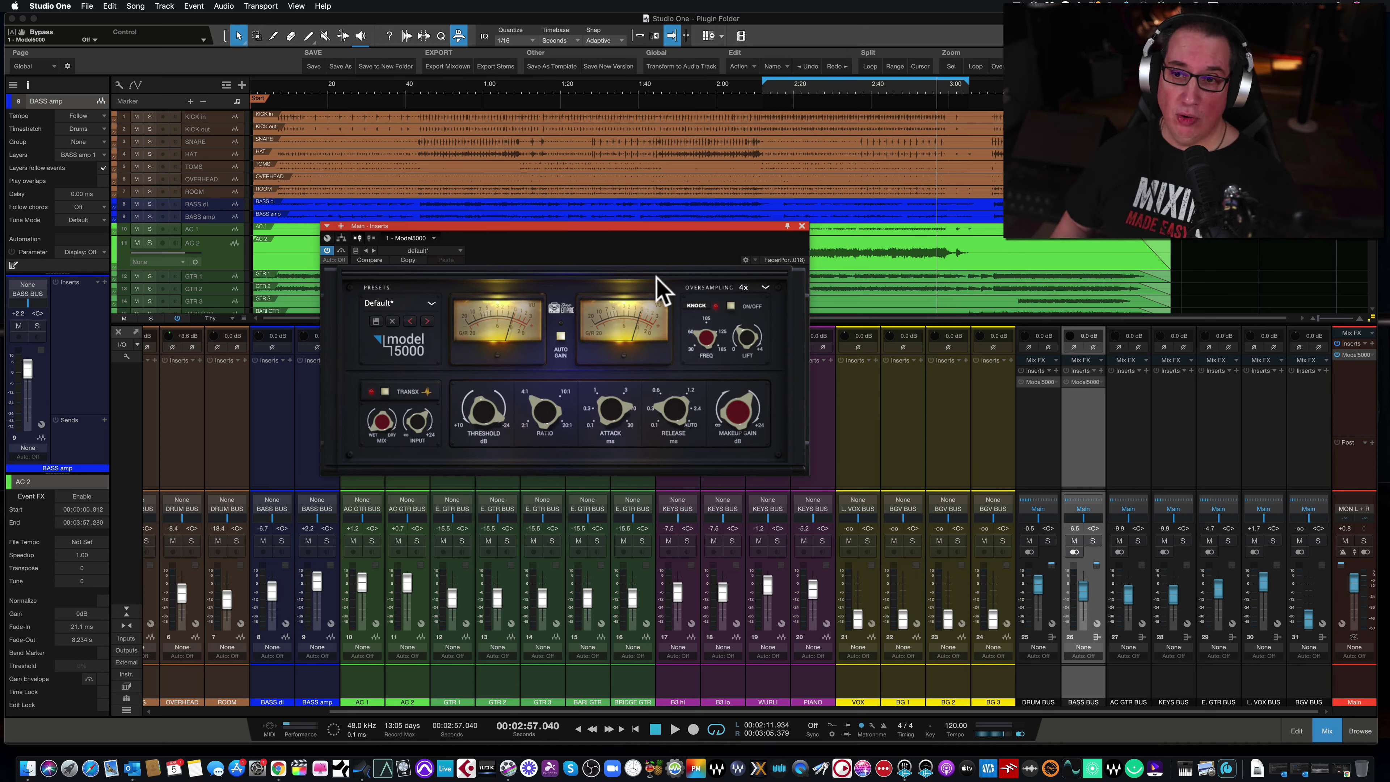
- Nudge the master compressor window slightly up and to the left
left_click_drag(643, 230, 645, 225)
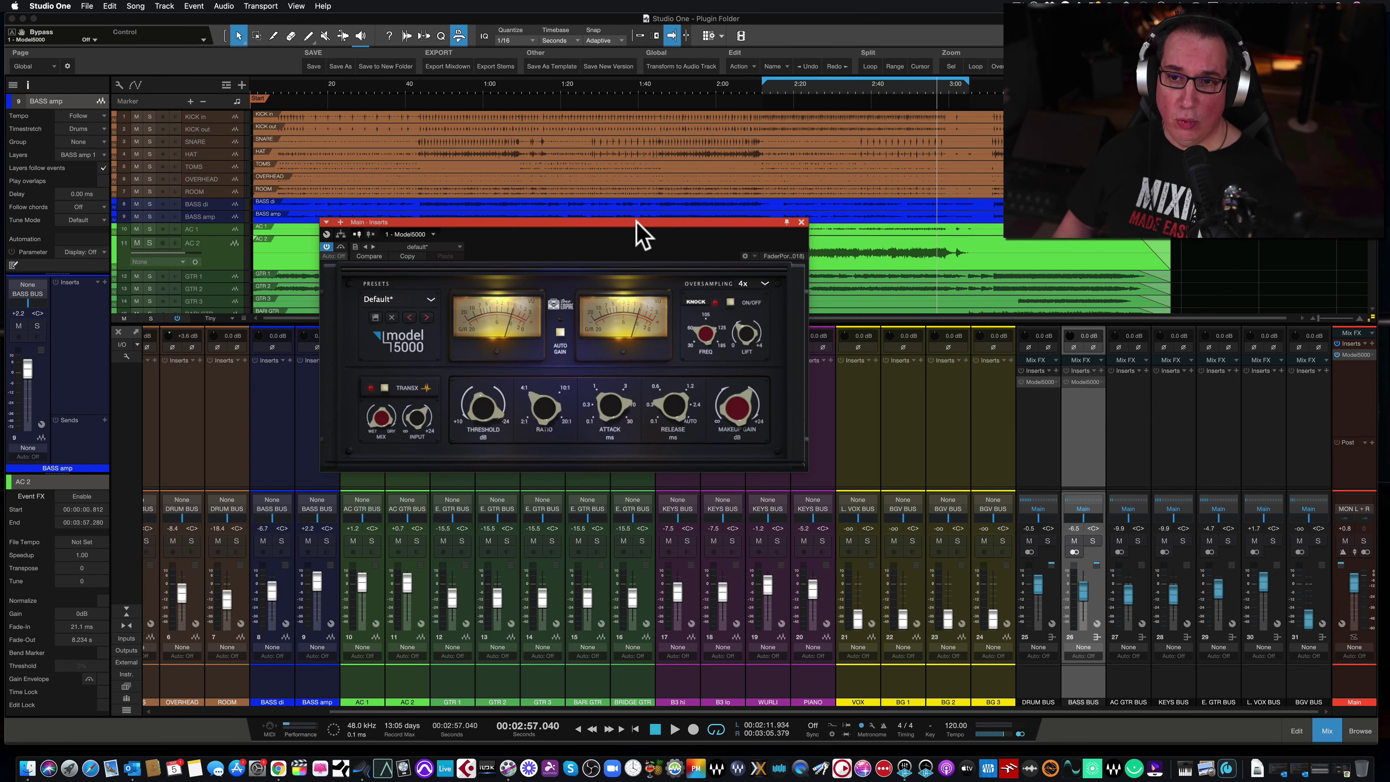
left_click_drag(636, 222, 617, 227)
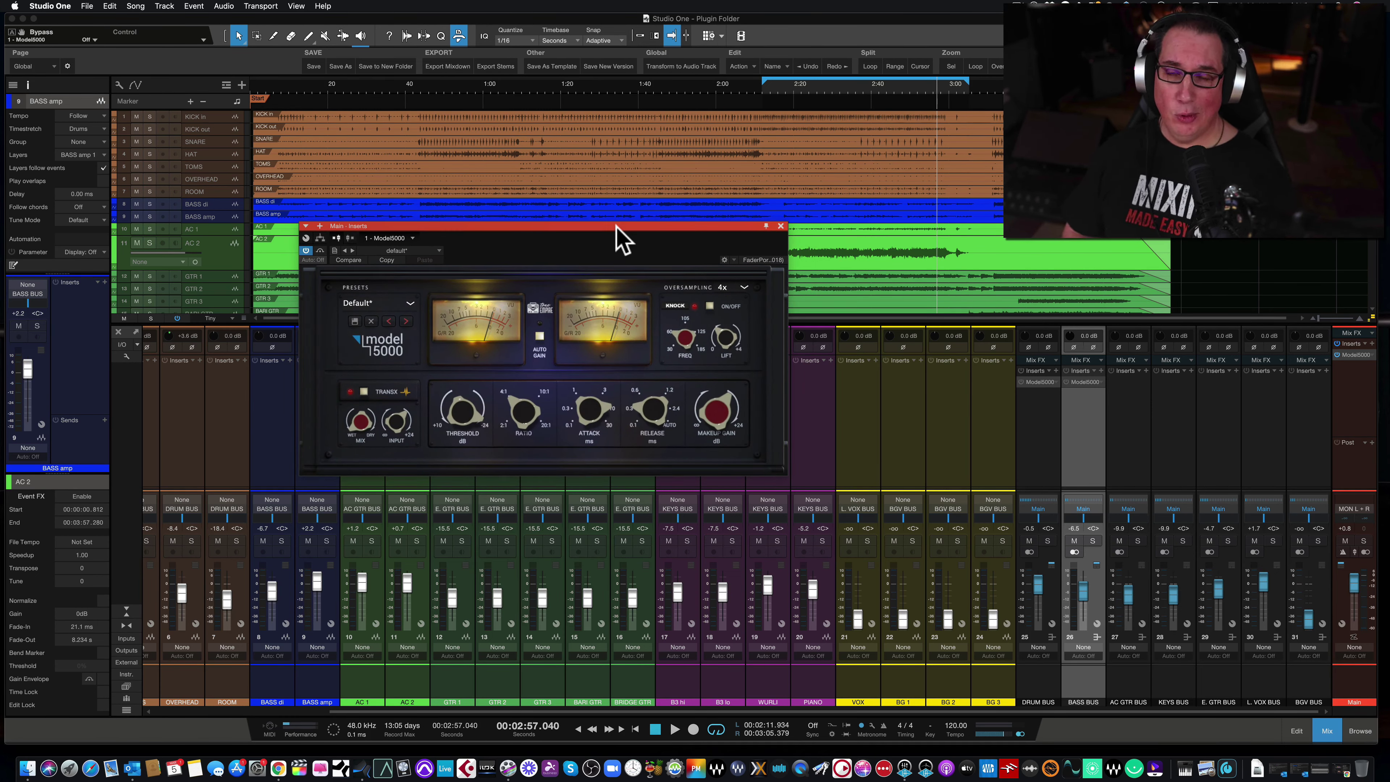